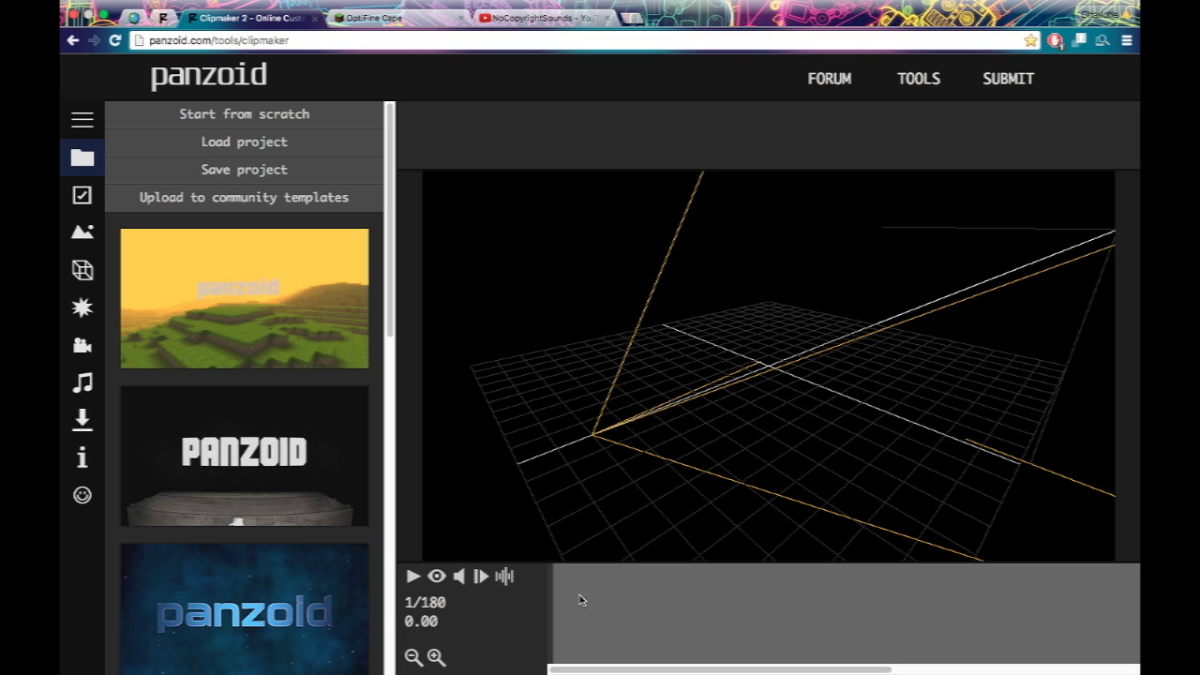
Open the Defqwop - Heart Afire video from the NCS channel uploads.
{"action": "left_click_drag", "start_coordinate": [550, 589], "coordinate": [503, 637]}
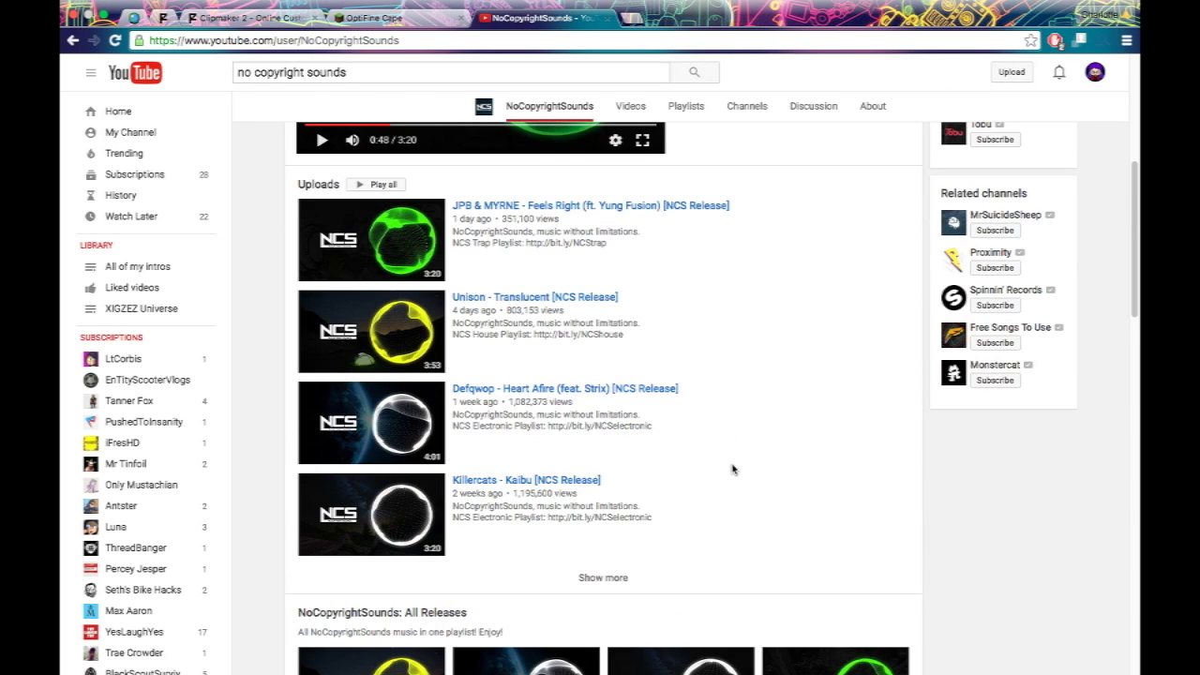
{"action": "scroll", "coordinate": [730, 451], "scroll_direction": "up", "scroll_amount": 5}
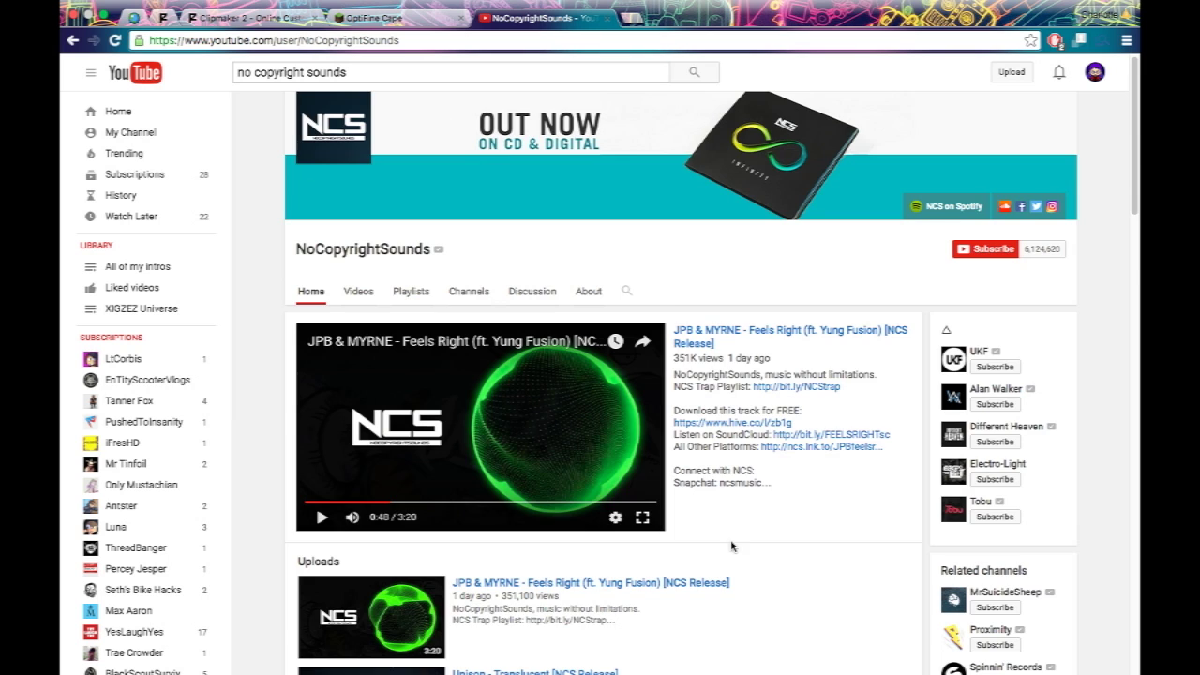
{"action": "scroll", "coordinate": [732, 546], "scroll_direction": "down", "scroll_amount": 2}
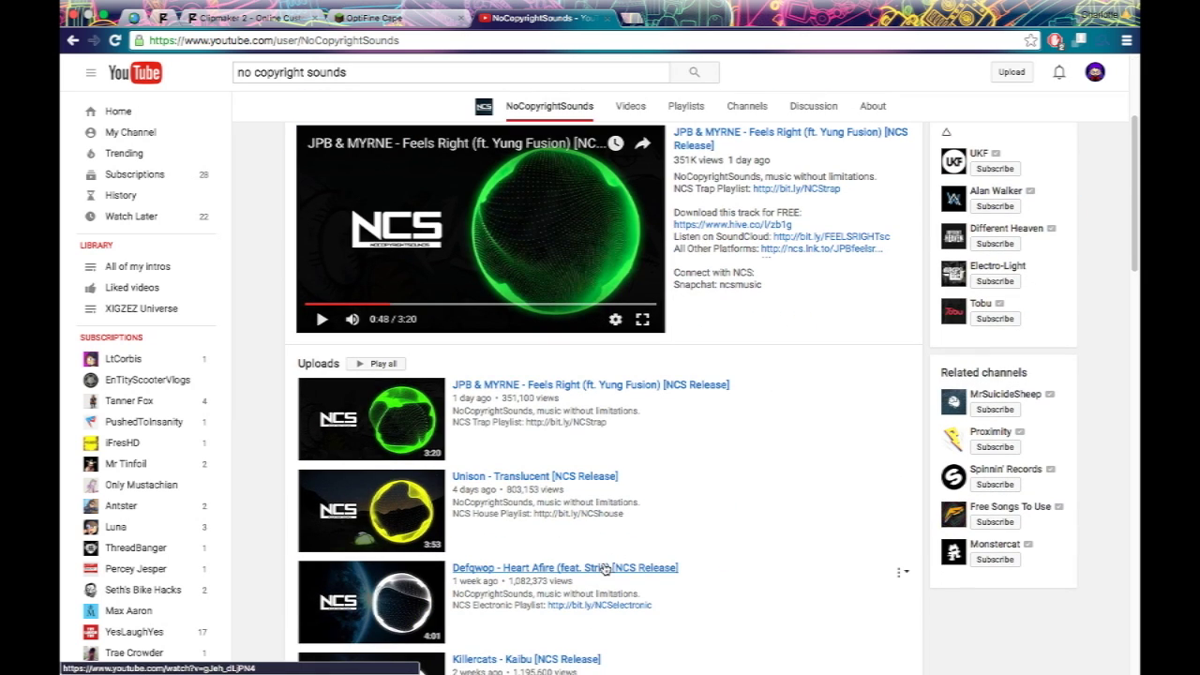
{"action": "left_click", "coordinate": [596, 570]}
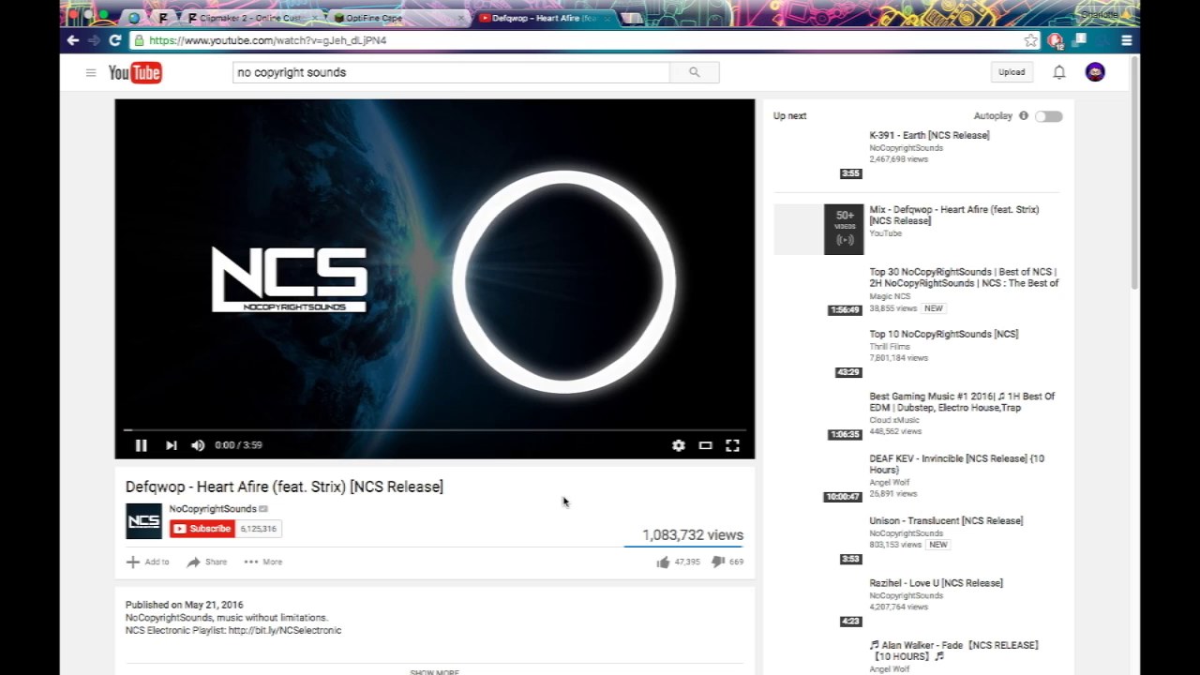
Skip the song ahead to about 0:44 and pause it at 0:49.
{"action": "key", "text": "XF86AudioLowerVolume"}
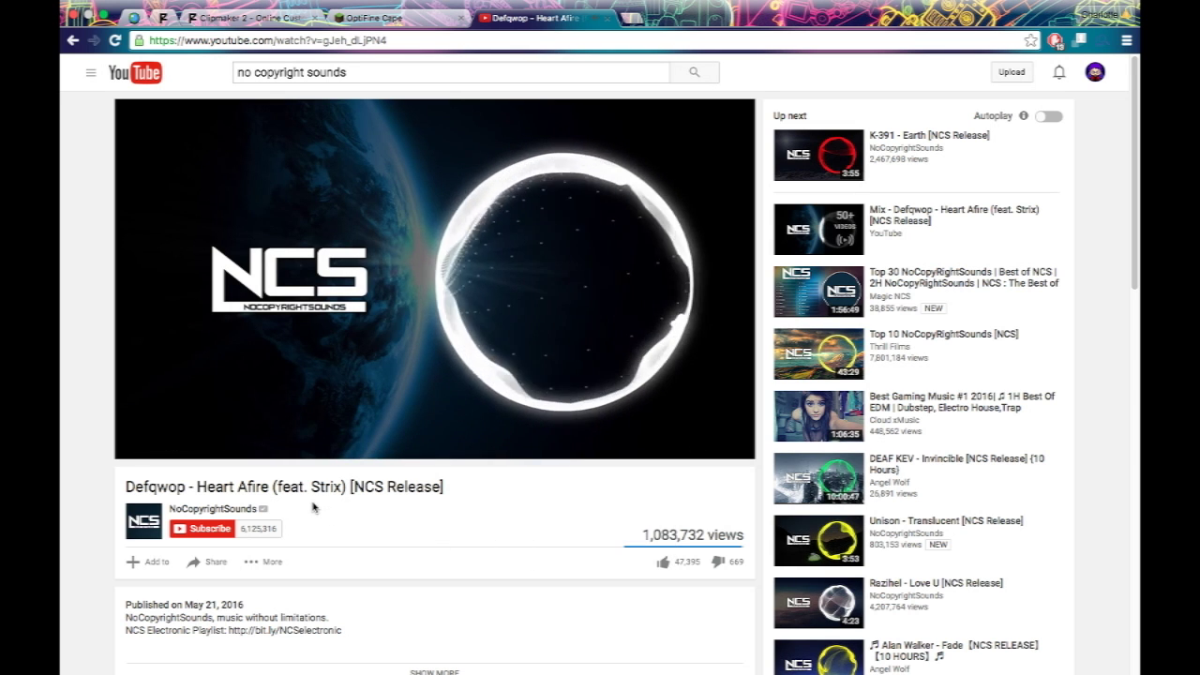
{"action": "mouse_move", "coordinate": [197, 443]}
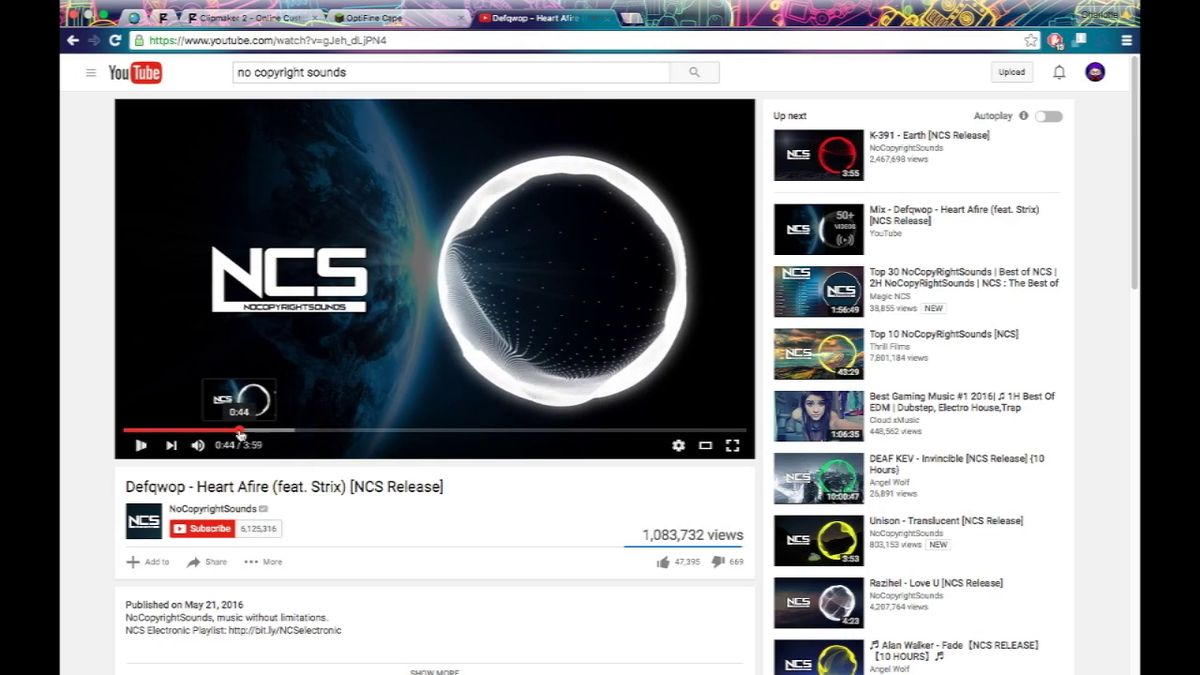
{"action": "left_click", "coordinate": [240, 430]}
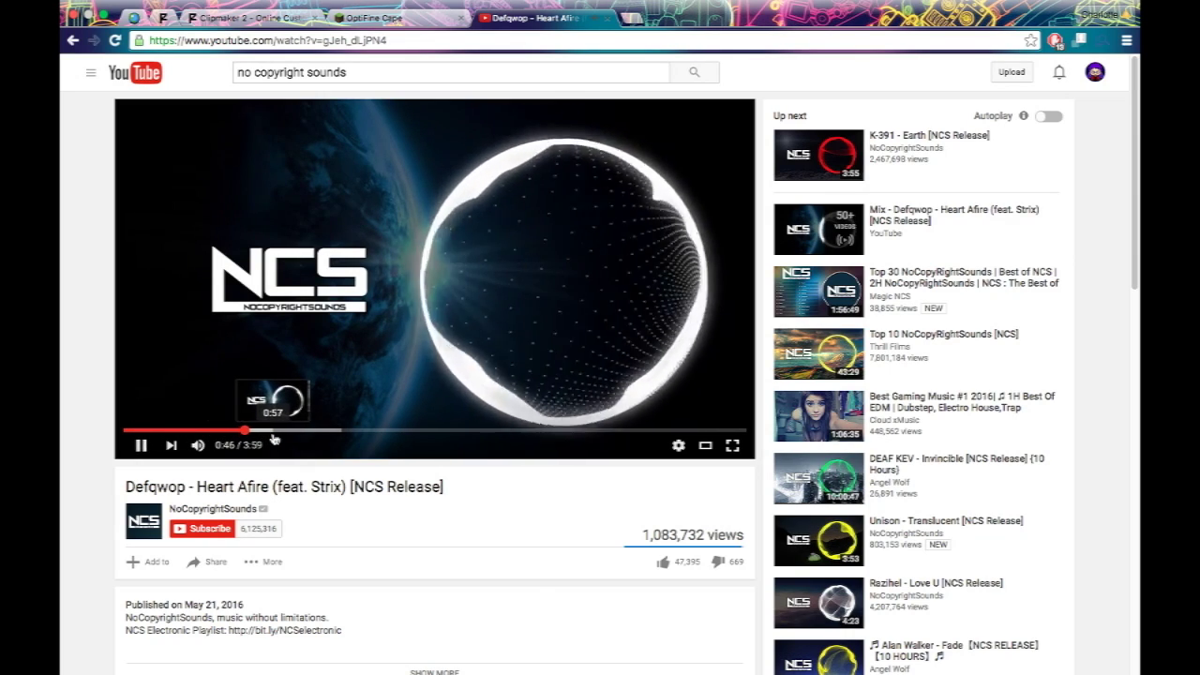
{"action": "left_click", "coordinate": [443, 295]}
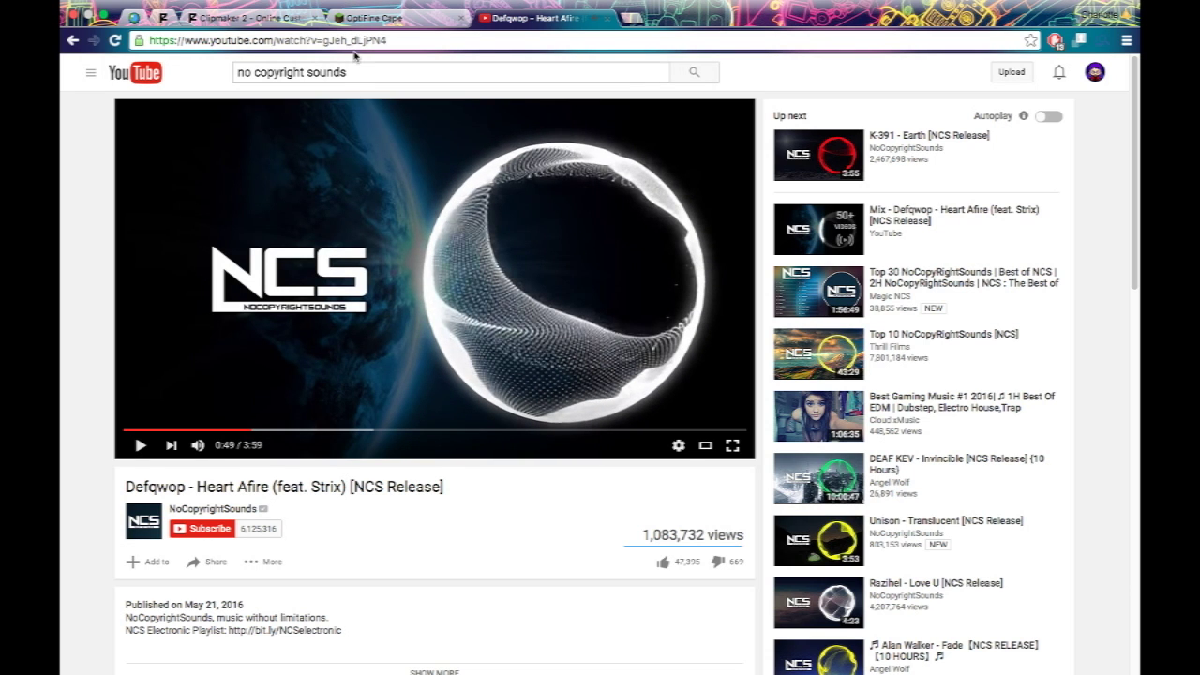
{"action": "scroll", "coordinate": [343, 524], "scroll_direction": "down", "scroll_amount": 1}
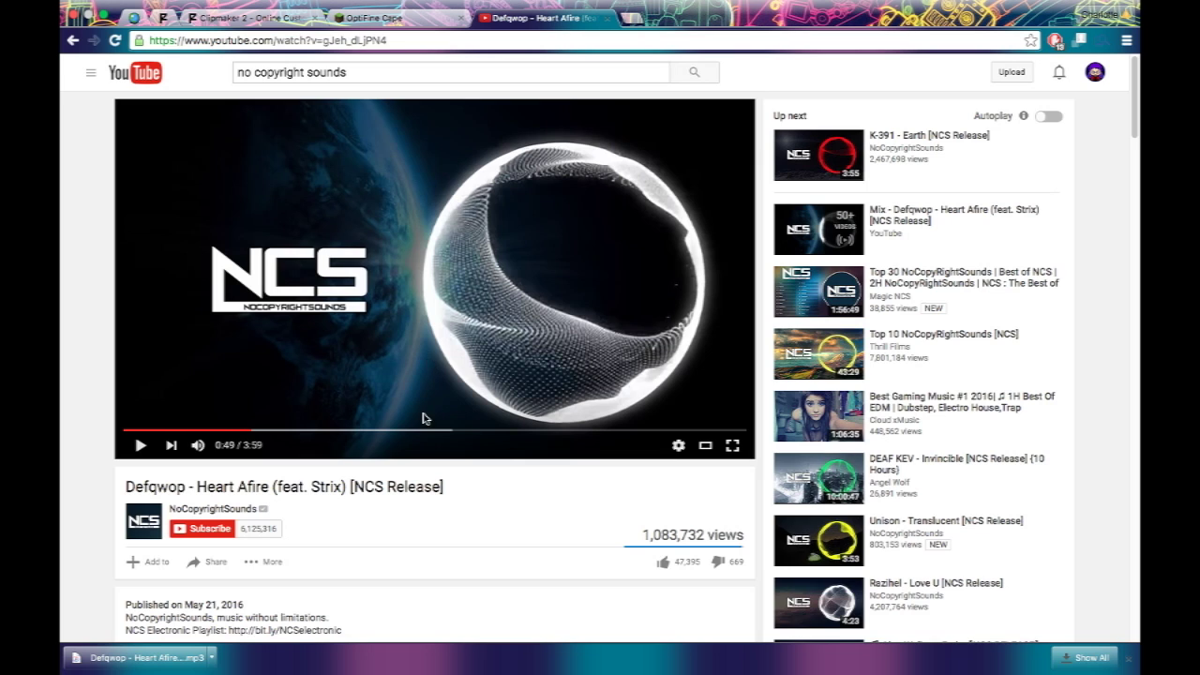
Open Clipmaker's audio track settings, then go back to the Heart Afire video.
{"action": "left_click", "coordinate": [239, 18]}
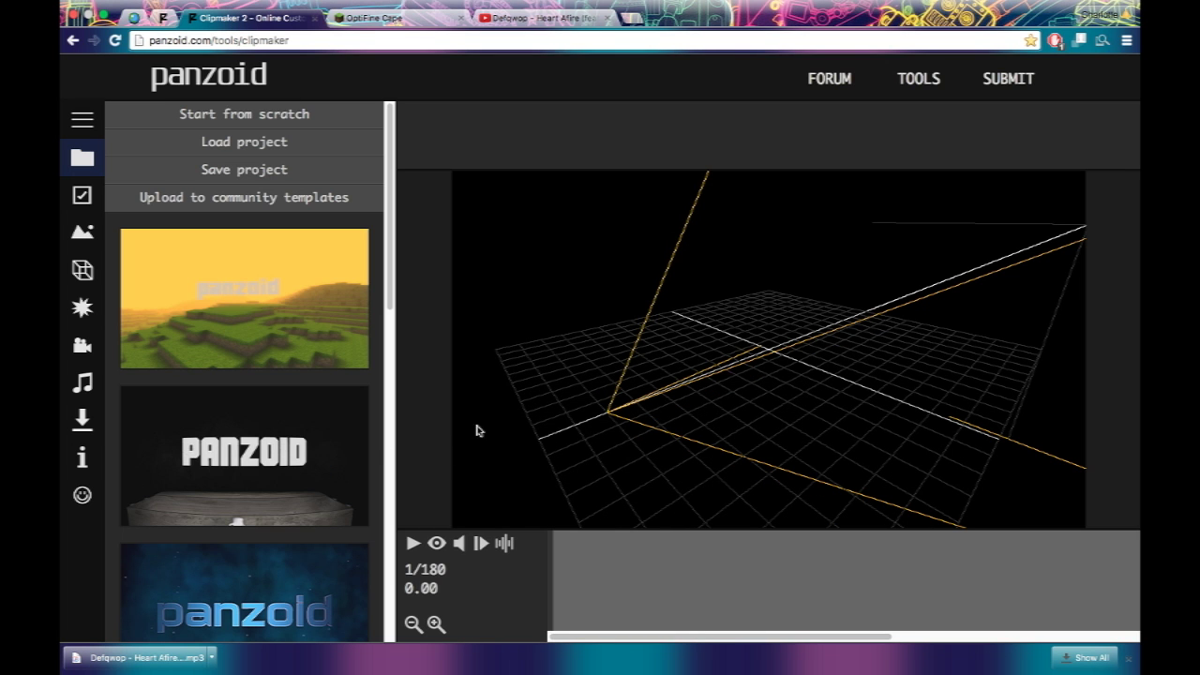
{"action": "left_click", "coordinate": [84, 382]}
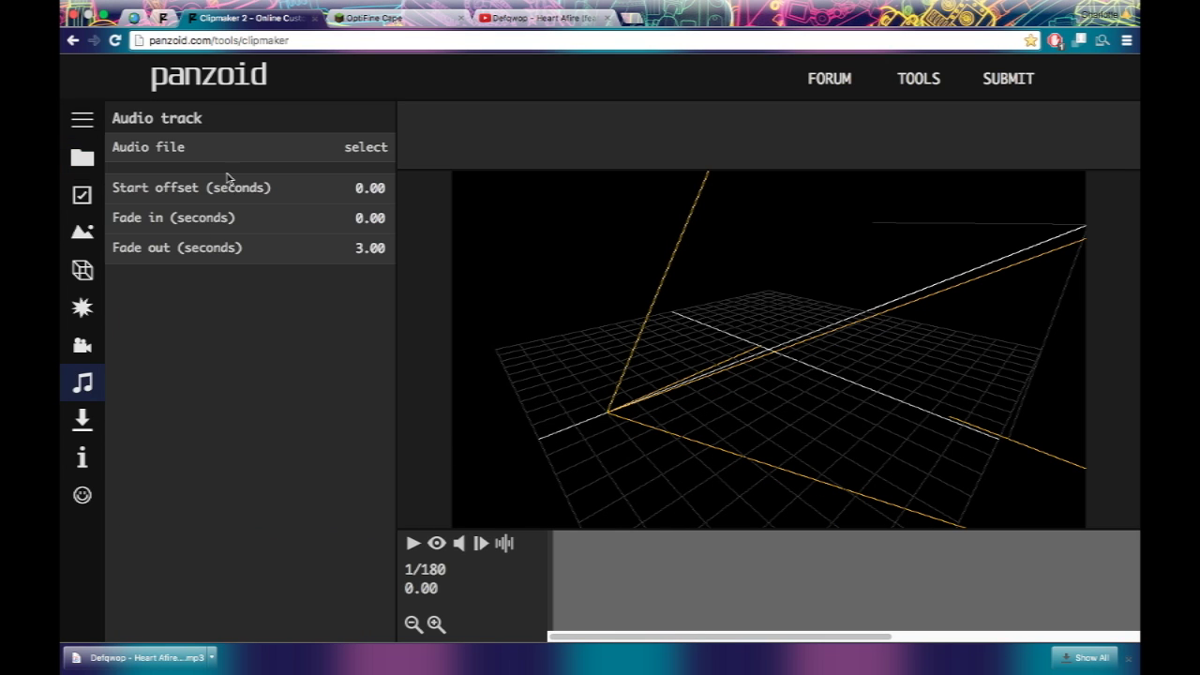
{"action": "left_click", "coordinate": [542, 17]}
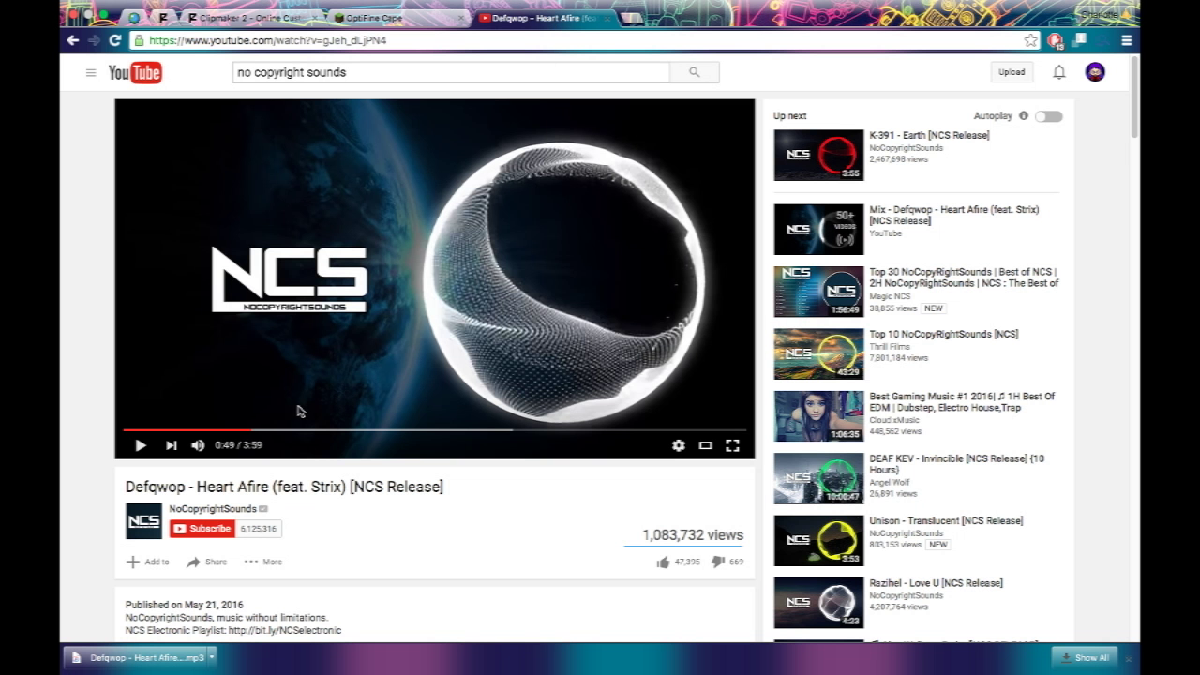
Replay the song from around 0:39 and leave it paused at 0:40.
{"action": "left_click", "coordinate": [228, 429]}
{"action": "left_click", "coordinate": [272, 376]}
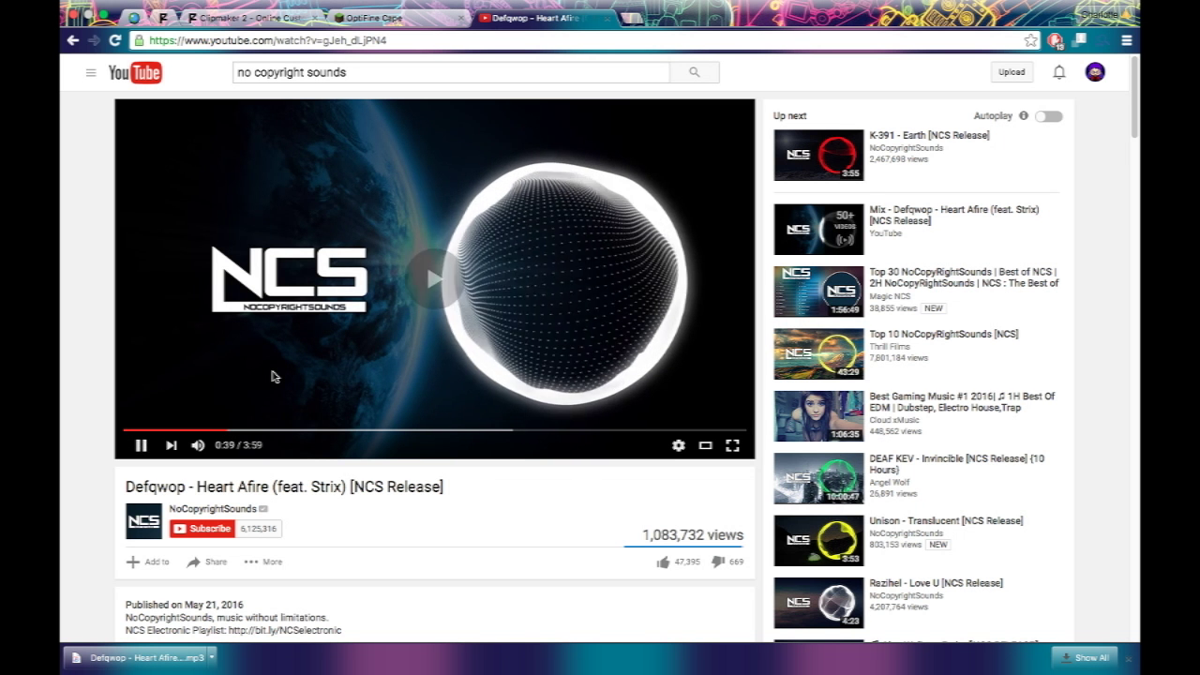
{"action": "left_click", "coordinate": [221, 429]}
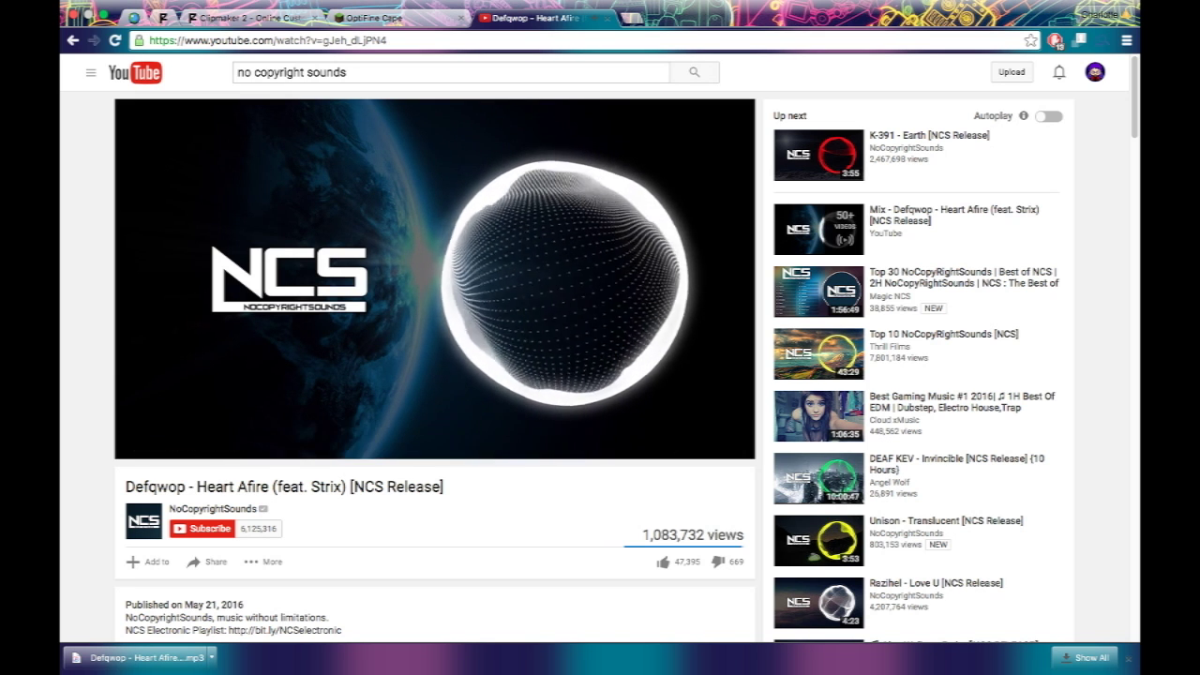
{"action": "left_click", "coordinate": [231, 403]}
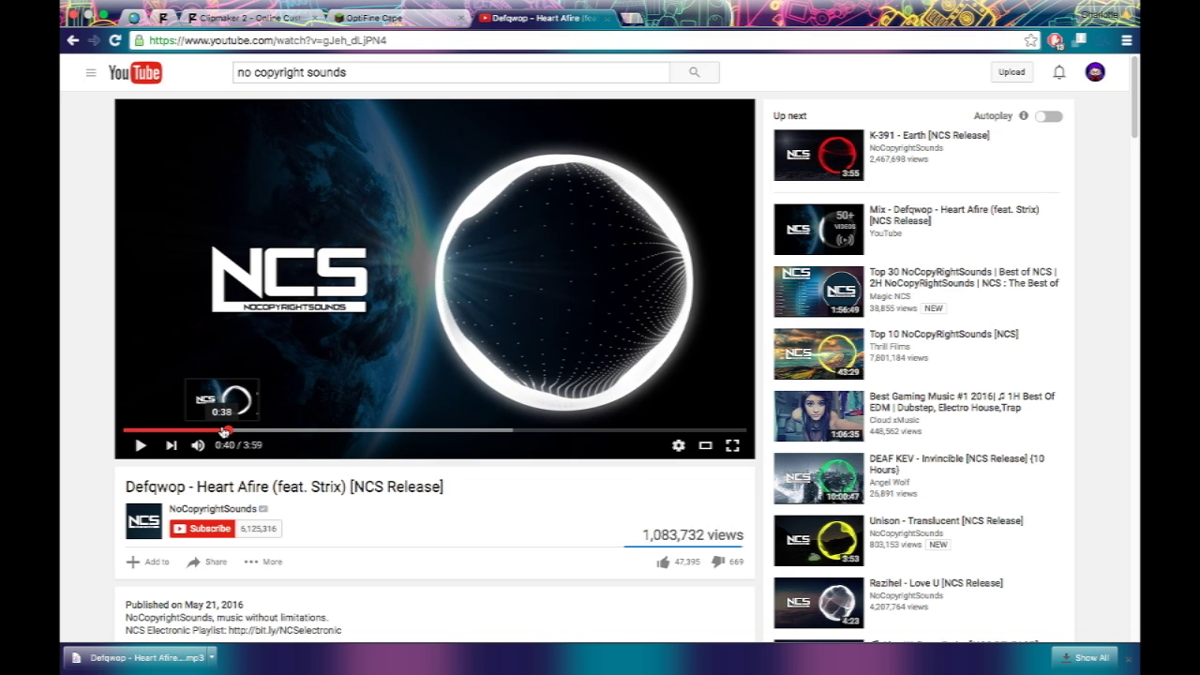
{"action": "left_click", "coordinate": [225, 404]}
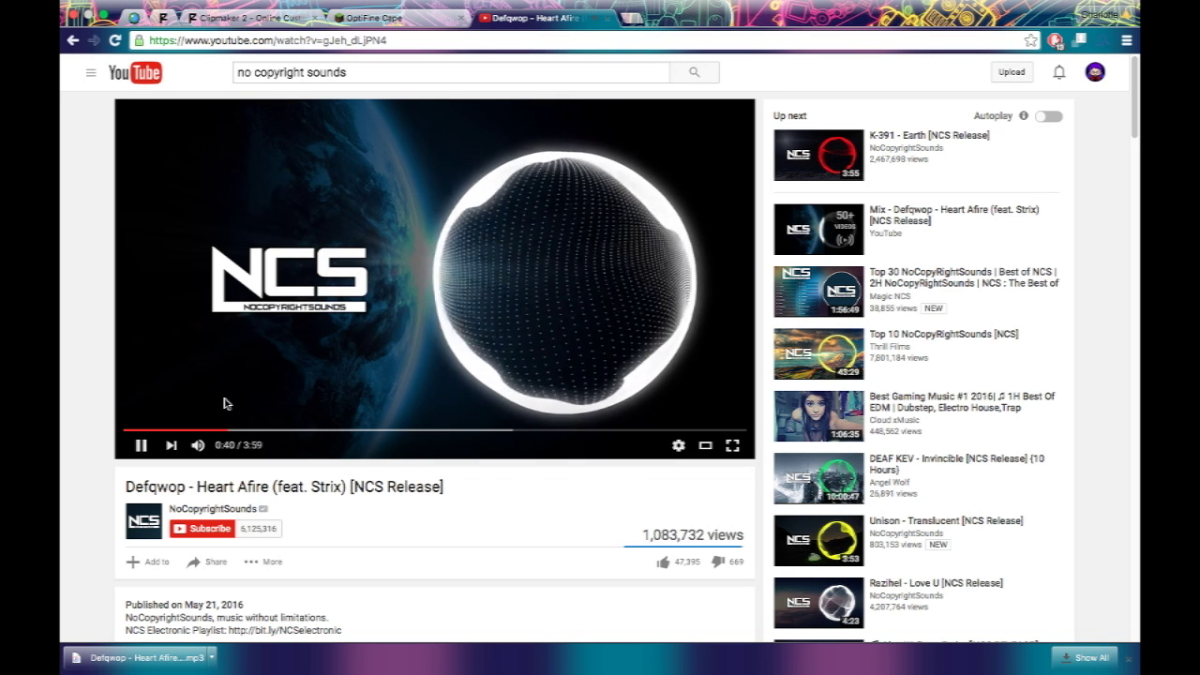
{"action": "left_click", "coordinate": [225, 404]}
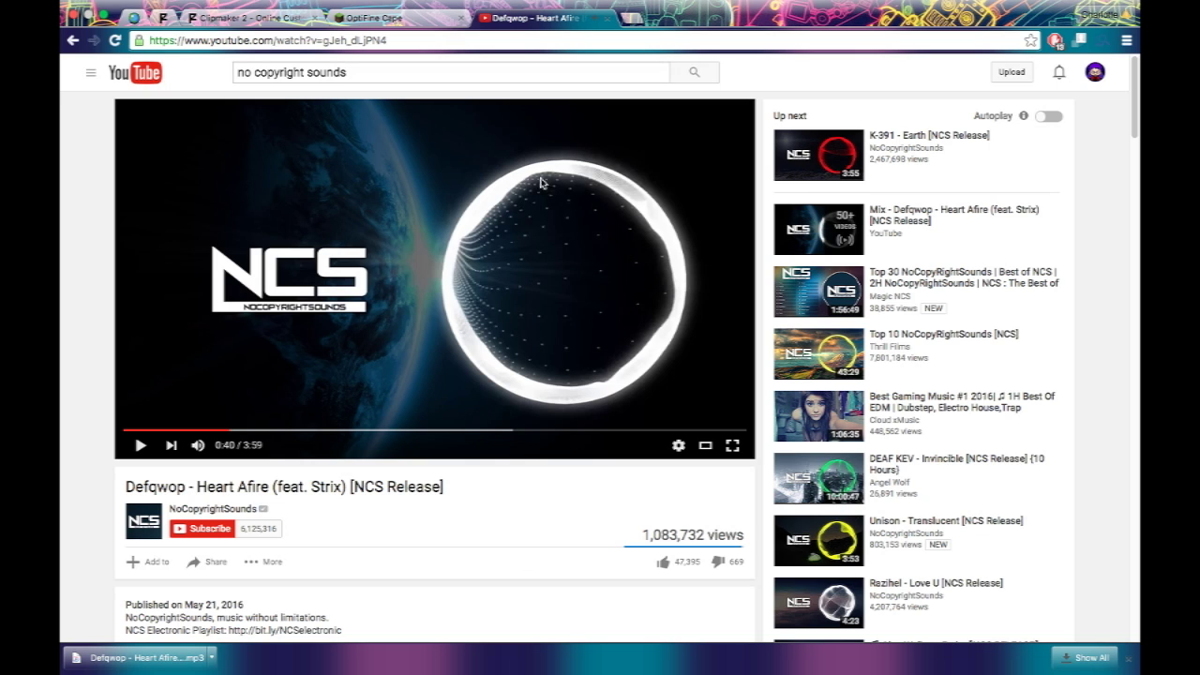
Set the audio track's start offset to 40 and briefly preview the intro.
{"action": "left_click", "coordinate": [259, 20]}
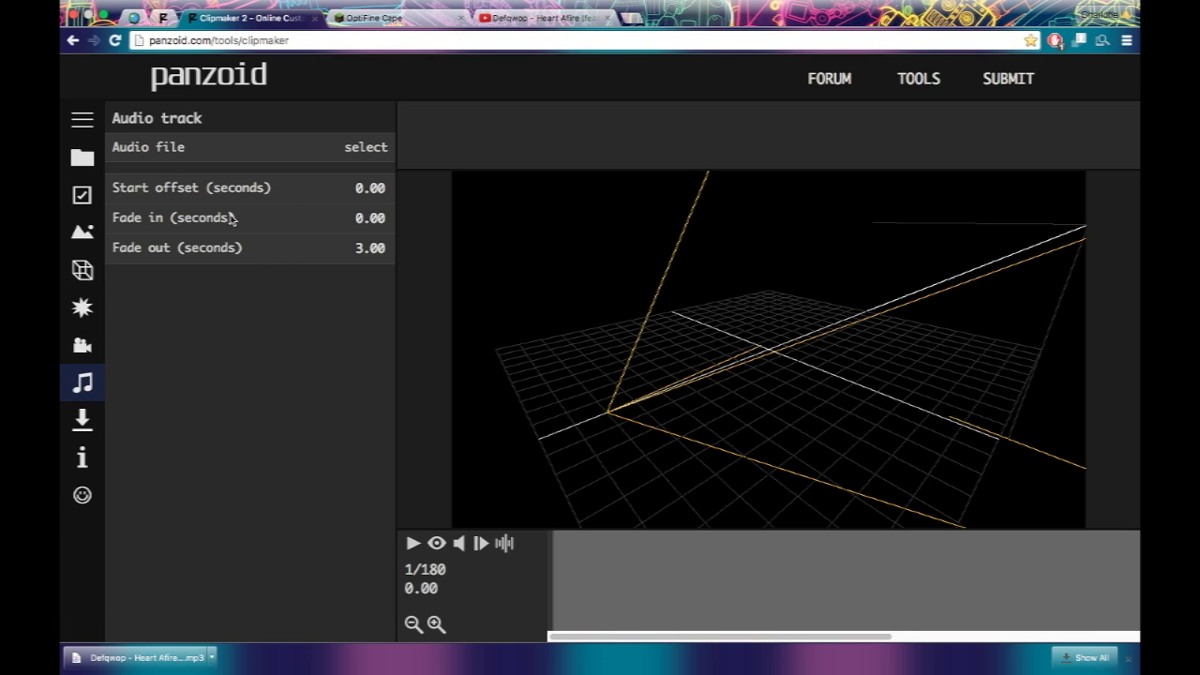
{"action": "left_click", "coordinate": [353, 187]}
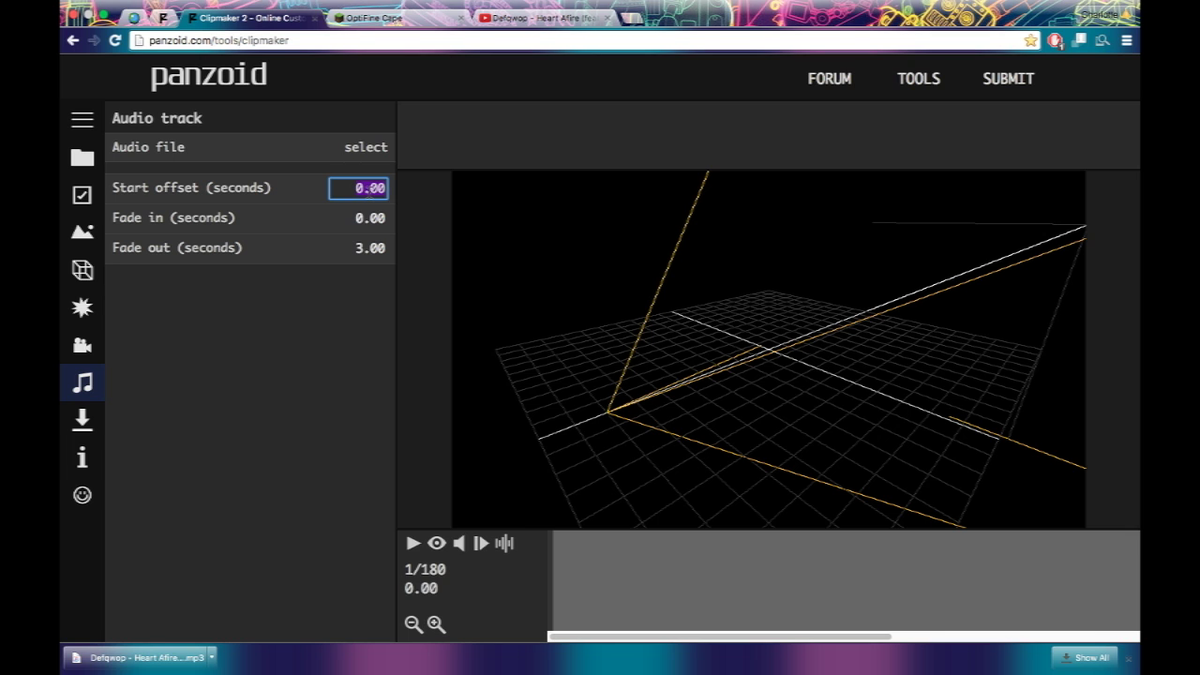
{"action": "type", "text": "40"}
{"action": "key", "text": "Return"}
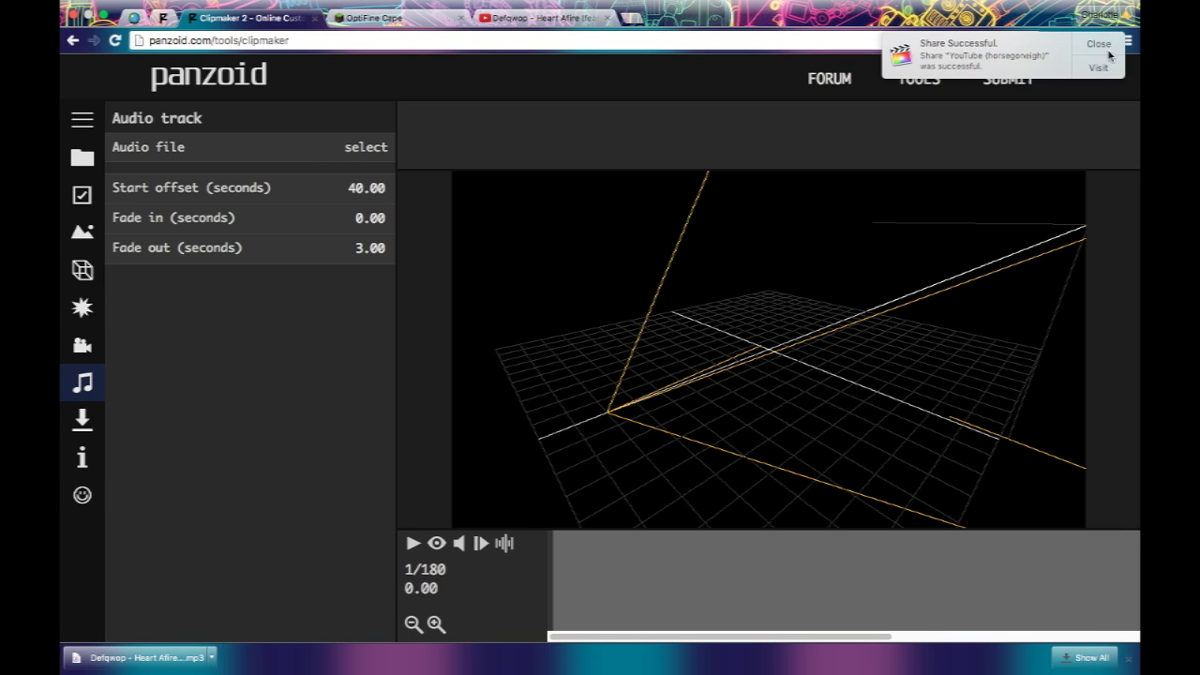
{"action": "left_click", "coordinate": [1109, 51]}
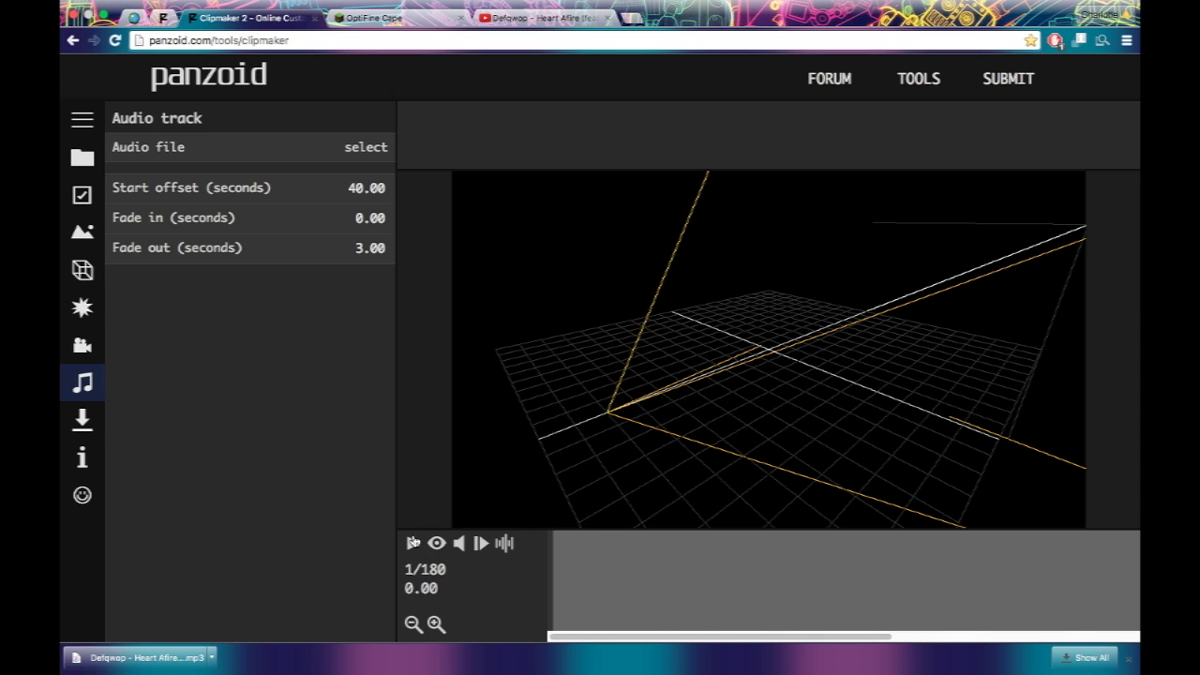
{"action": "left_click", "coordinate": [412, 543]}
{"action": "left_click", "coordinate": [367, 442]}
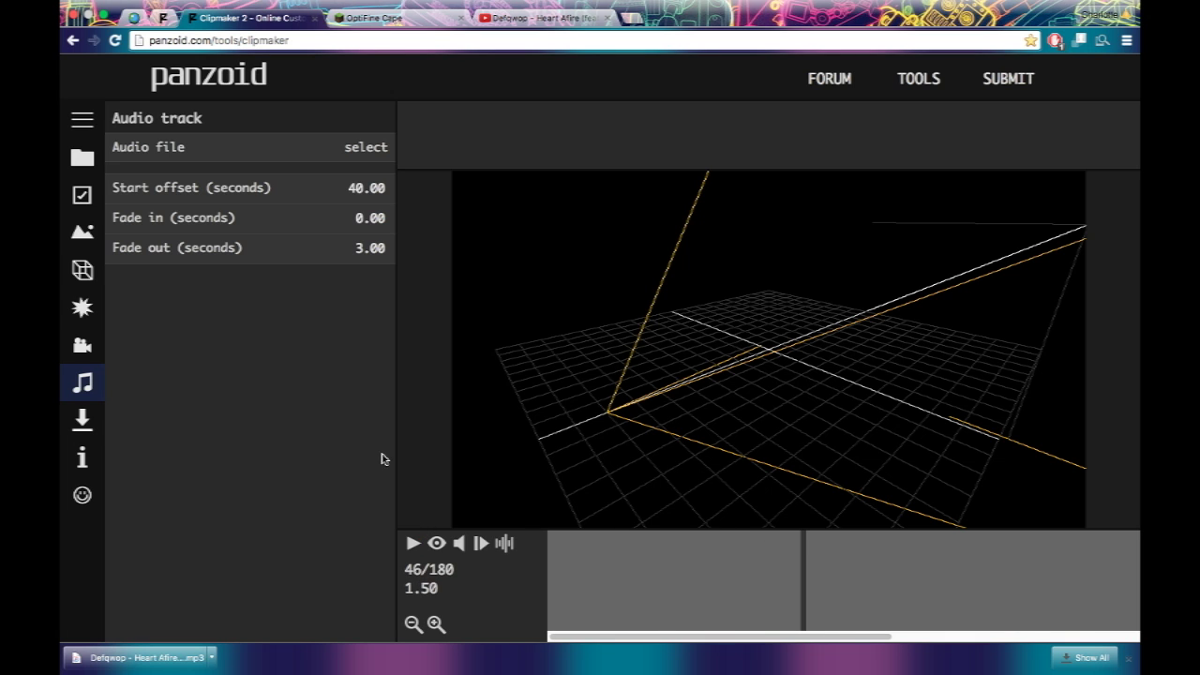
Load Heart Afire (Ft. Strix).mp3, found by searching 'def', and play the intro with it.
{"action": "left_click", "coordinate": [362, 148]}
{"action": "left_click", "coordinate": [829, 11]}
{"action": "type", "text": "def"}
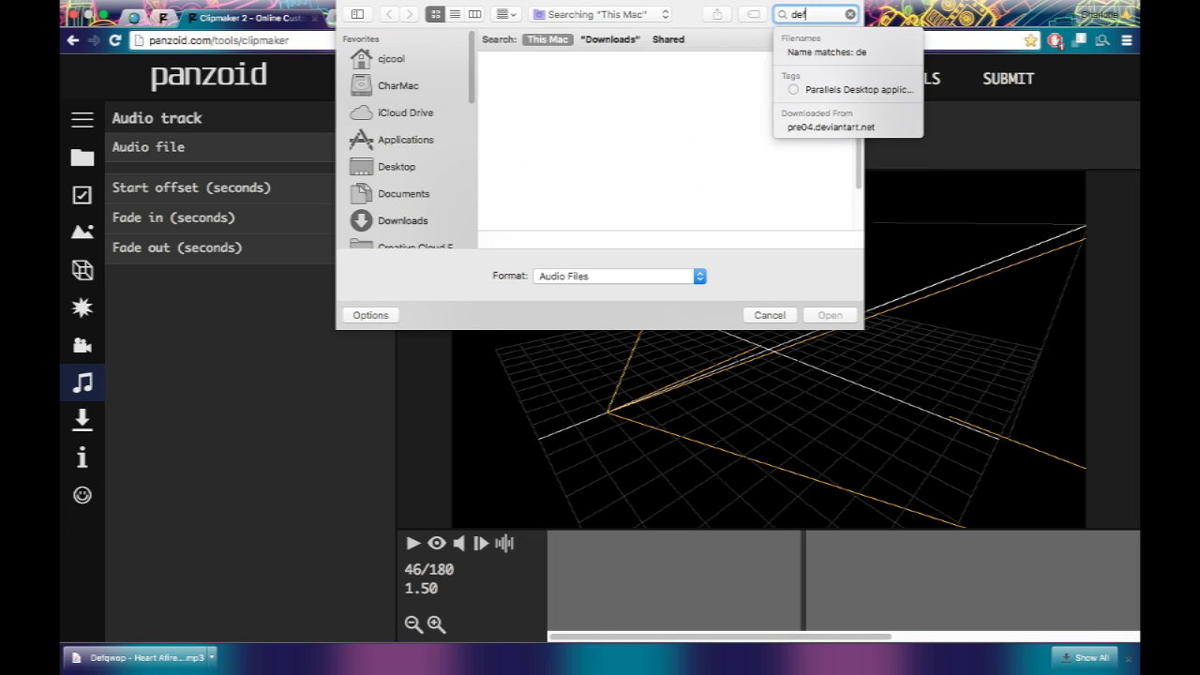
{"action": "left_click", "coordinate": [524, 118]}
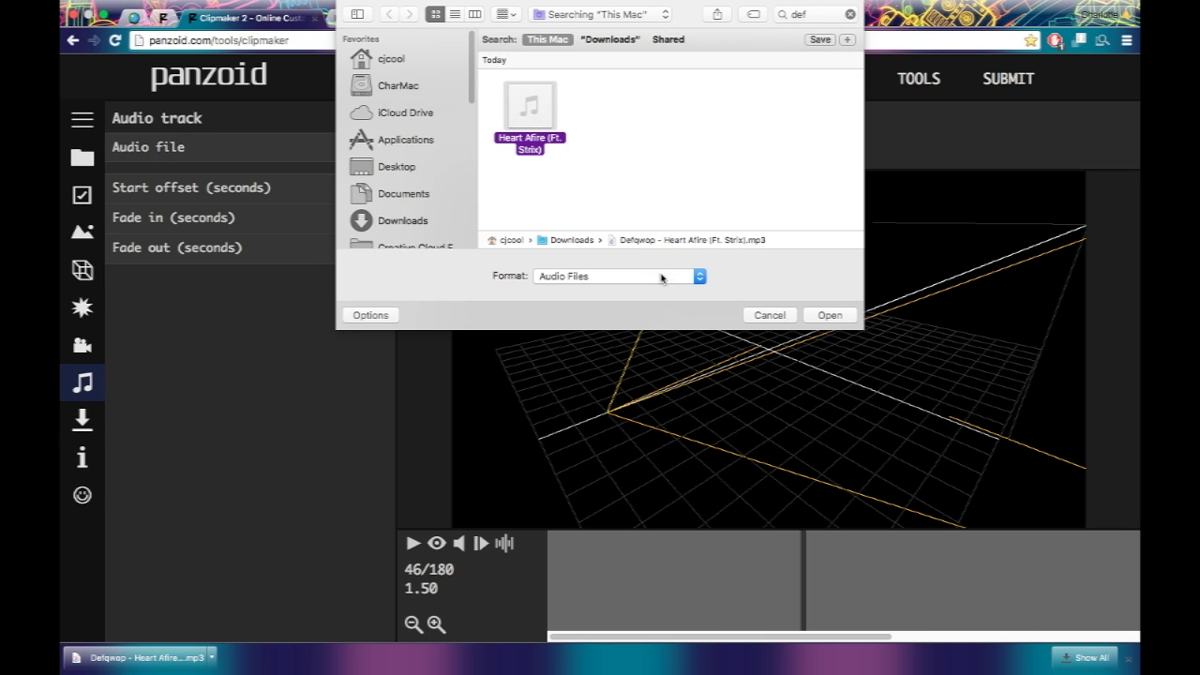
{"action": "left_click", "coordinate": [832, 316]}
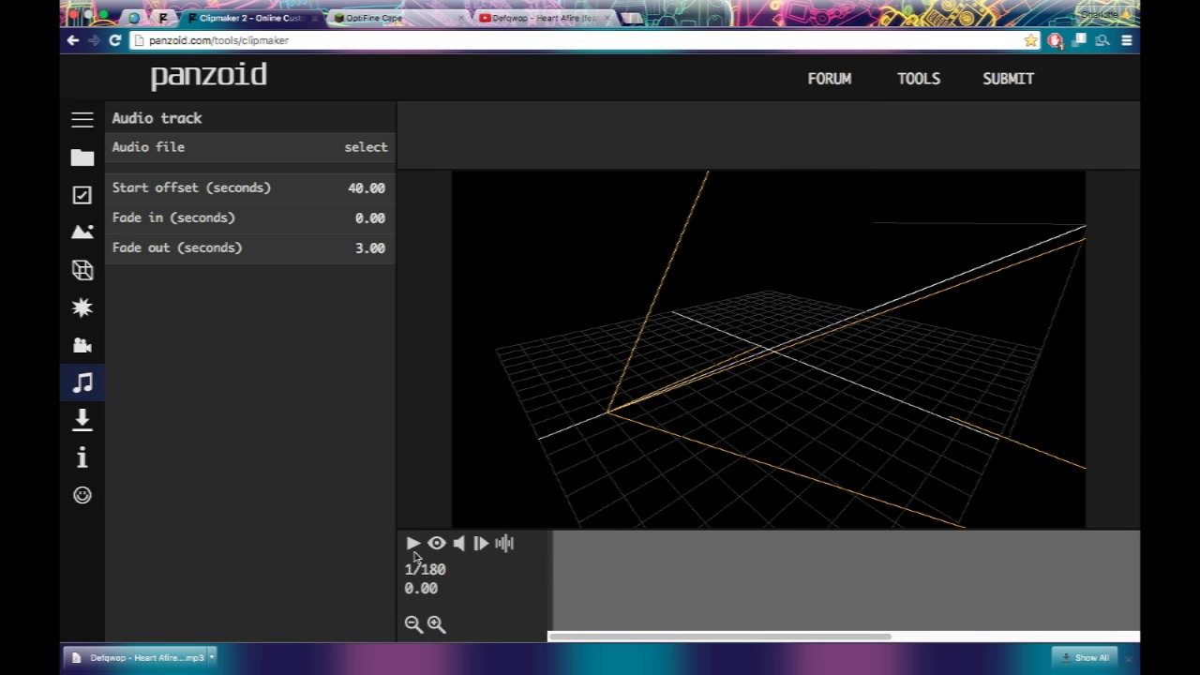
{"action": "left_click", "coordinate": [412, 545]}
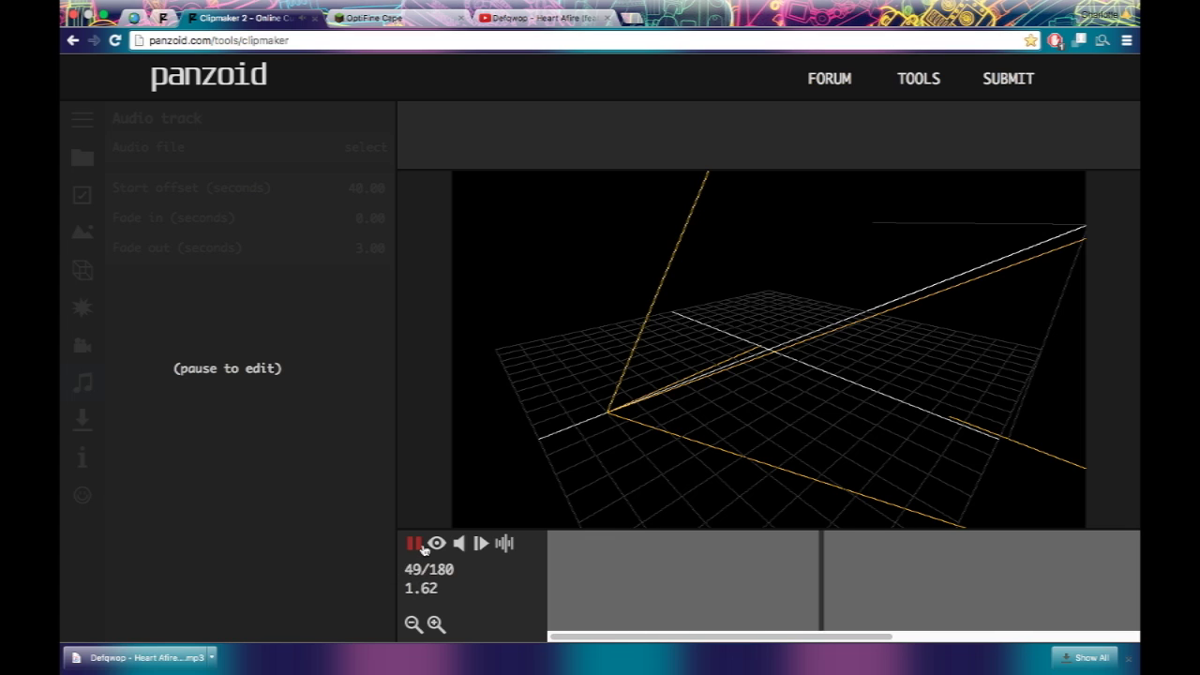
{"action": "left_click", "coordinate": [417, 546]}
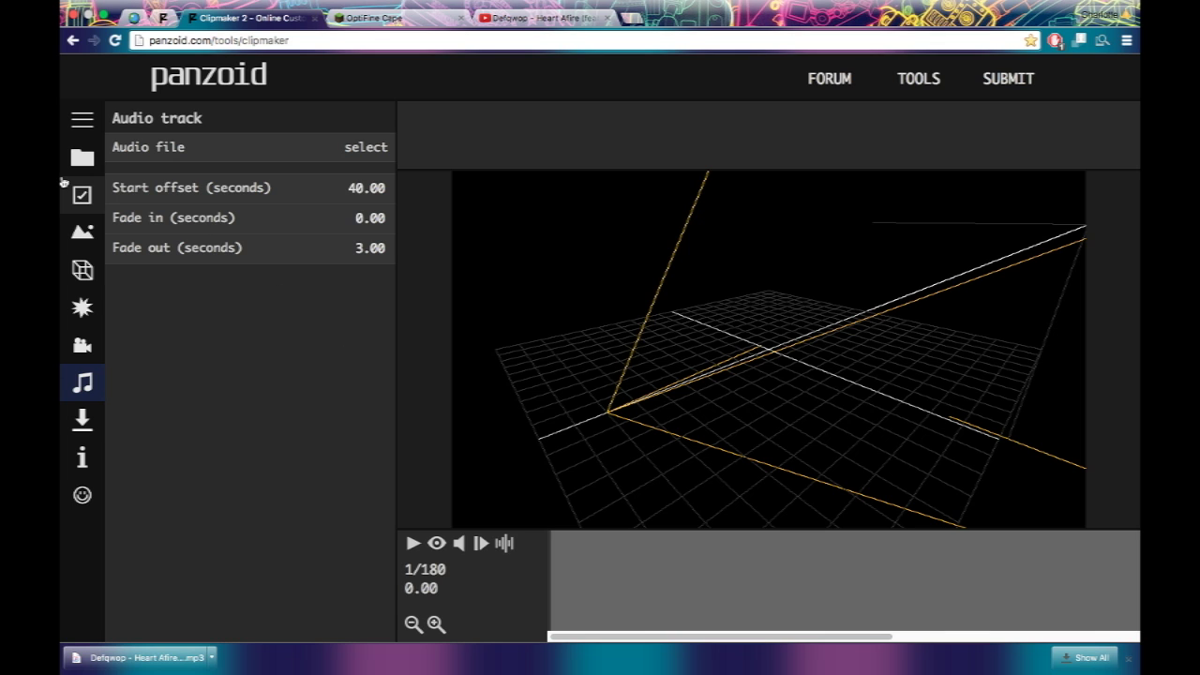
Try the Outdoor scene with the mercury, mars and dark stormy skies.
{"action": "left_click", "coordinate": [80, 201]}
{"action": "left_click", "coordinate": [82, 242]}
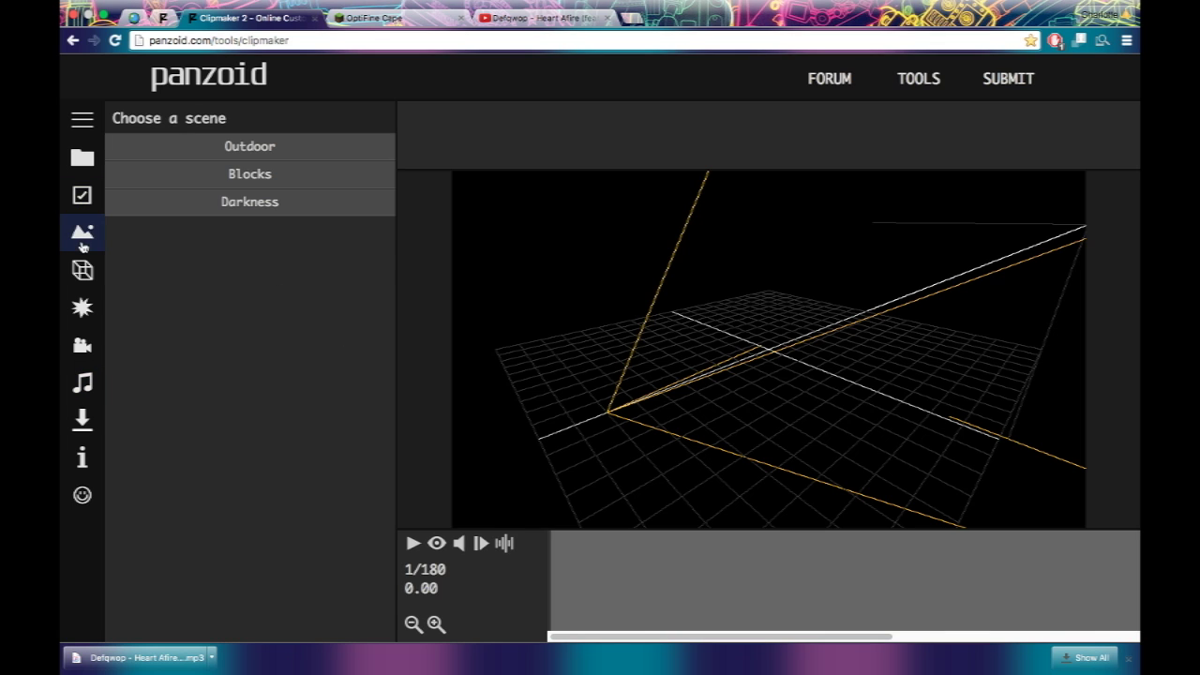
{"action": "left_click", "coordinate": [239, 148]}
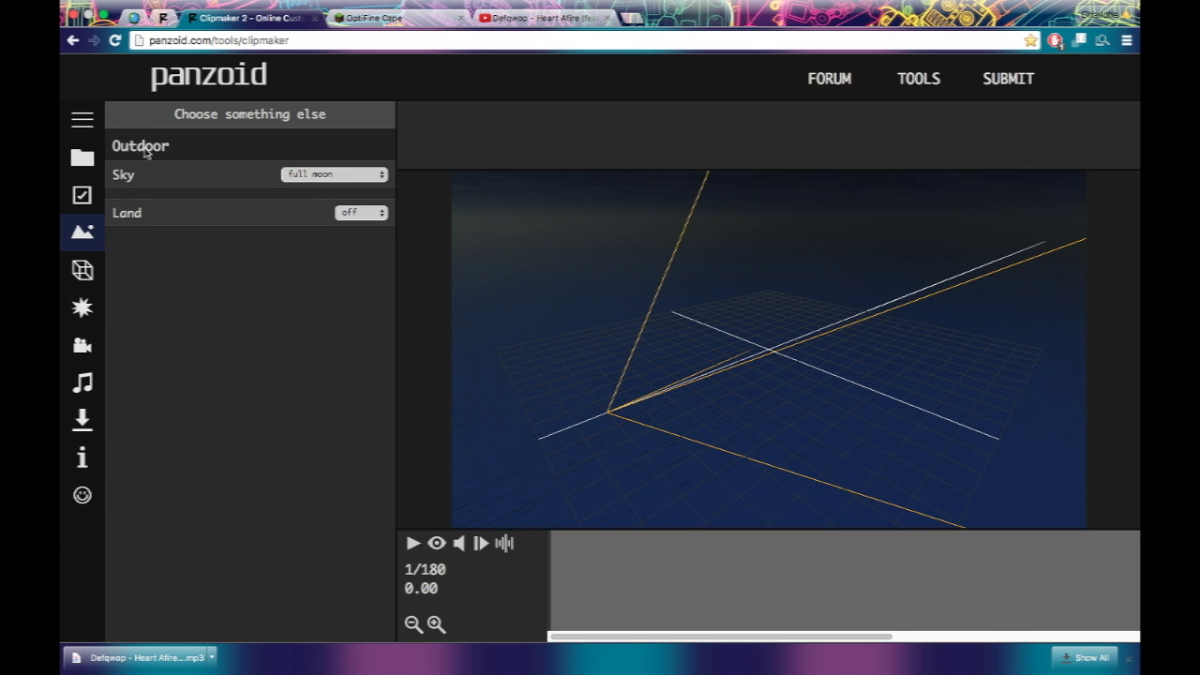
{"action": "left_click", "coordinate": [314, 173]}
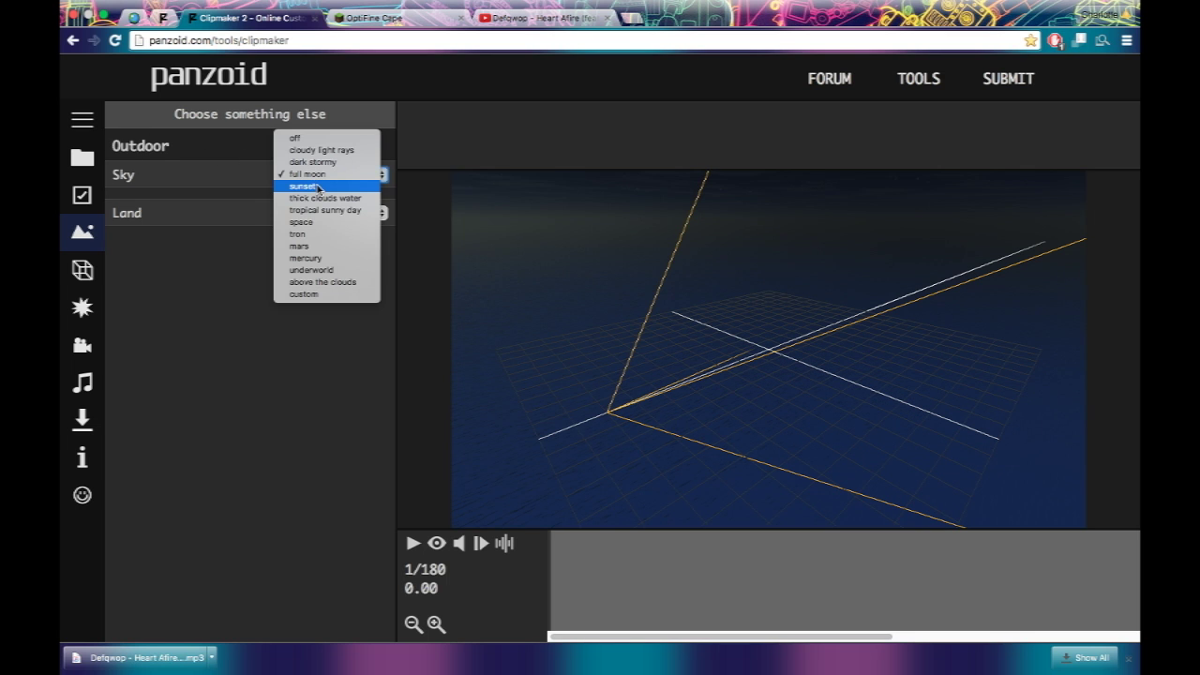
{"action": "left_click", "coordinate": [328, 259]}
{"action": "left_click", "coordinate": [322, 172]}
{"action": "left_click", "coordinate": [322, 161]}
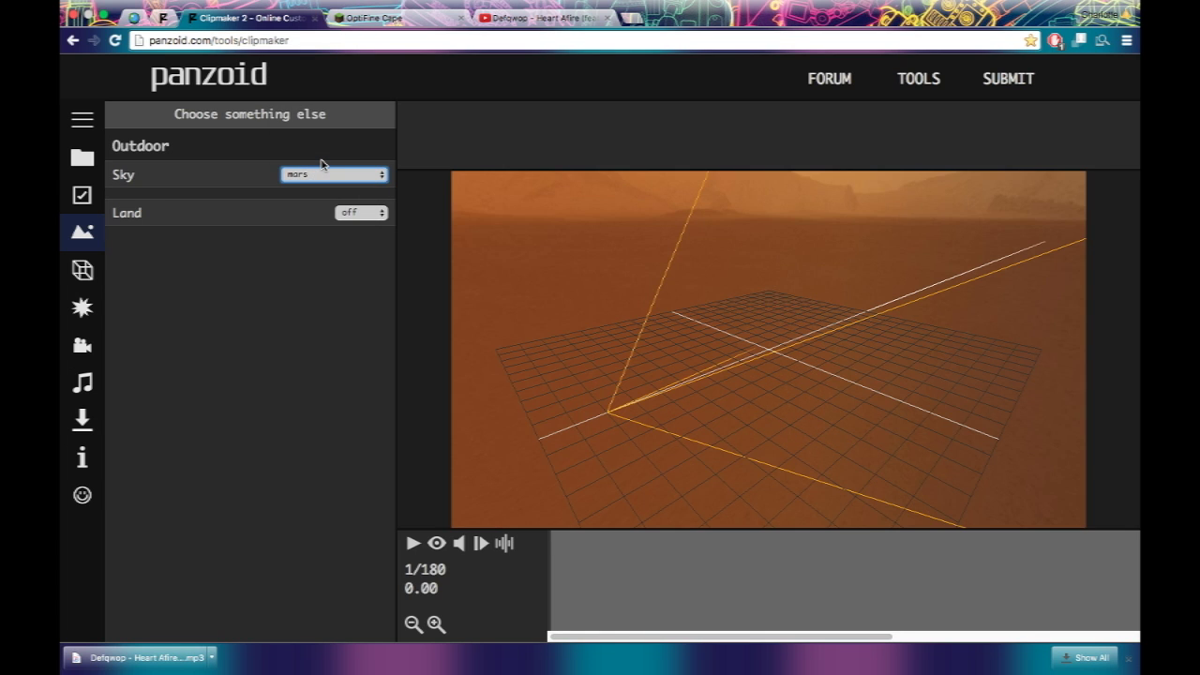
{"action": "left_click", "coordinate": [375, 175]}
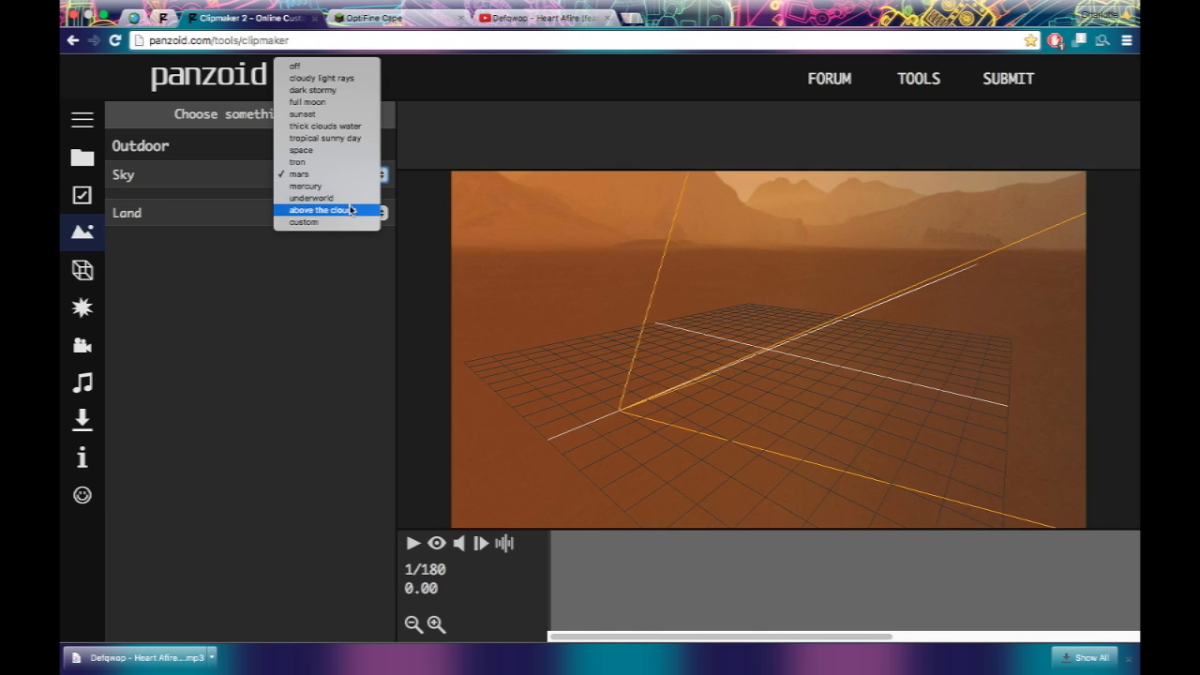
{"action": "left_click", "coordinate": [354, 90]}
{"action": "left_click_drag", "start_coordinate": [621, 343], "coordinate": [646, 279]}
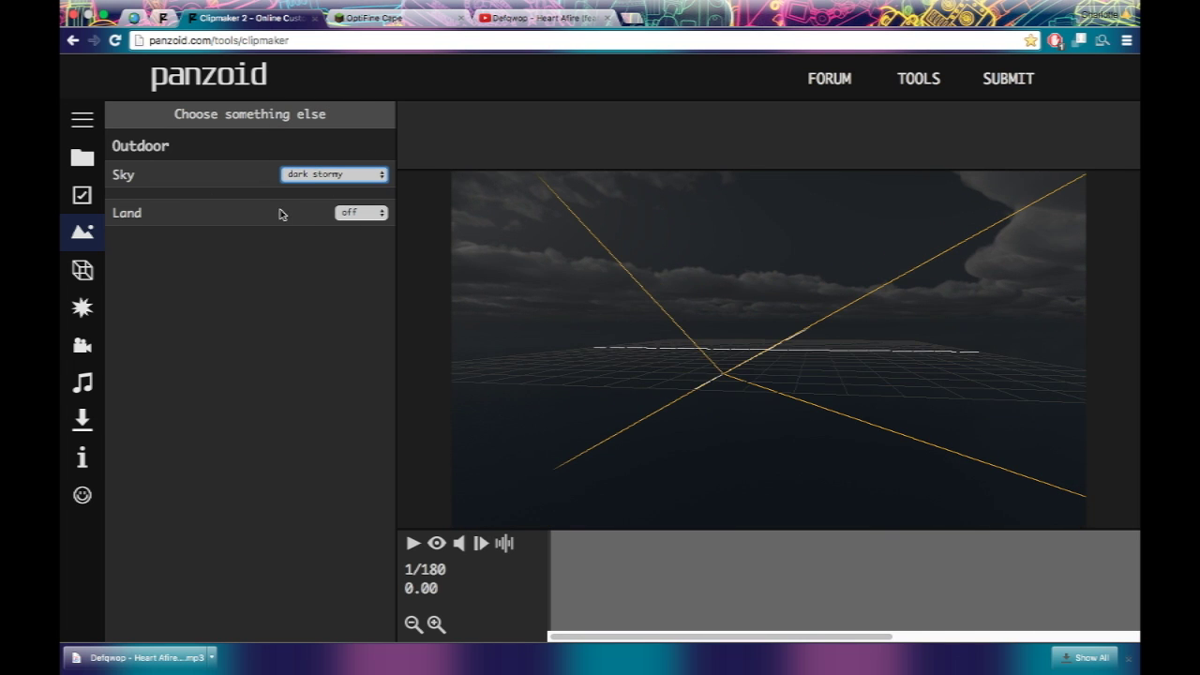
Switch to the Darkness scene with ambient light 0.5.
{"action": "left_click", "coordinate": [231, 122]}
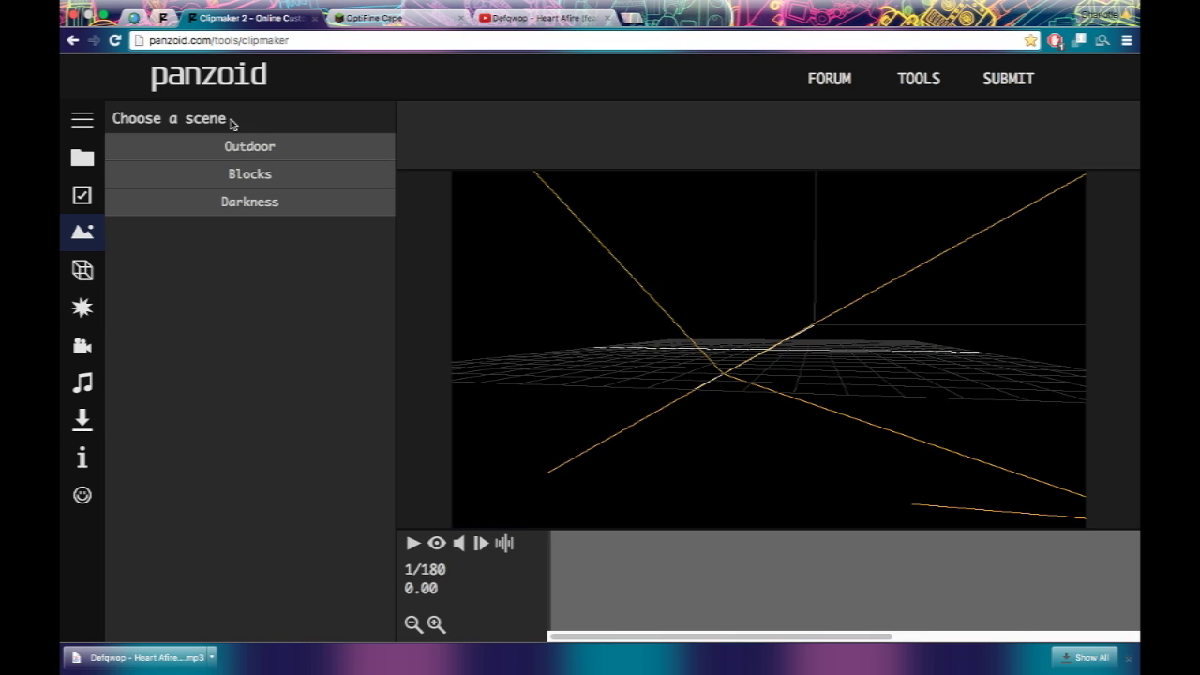
{"action": "left_click", "coordinate": [263, 201]}
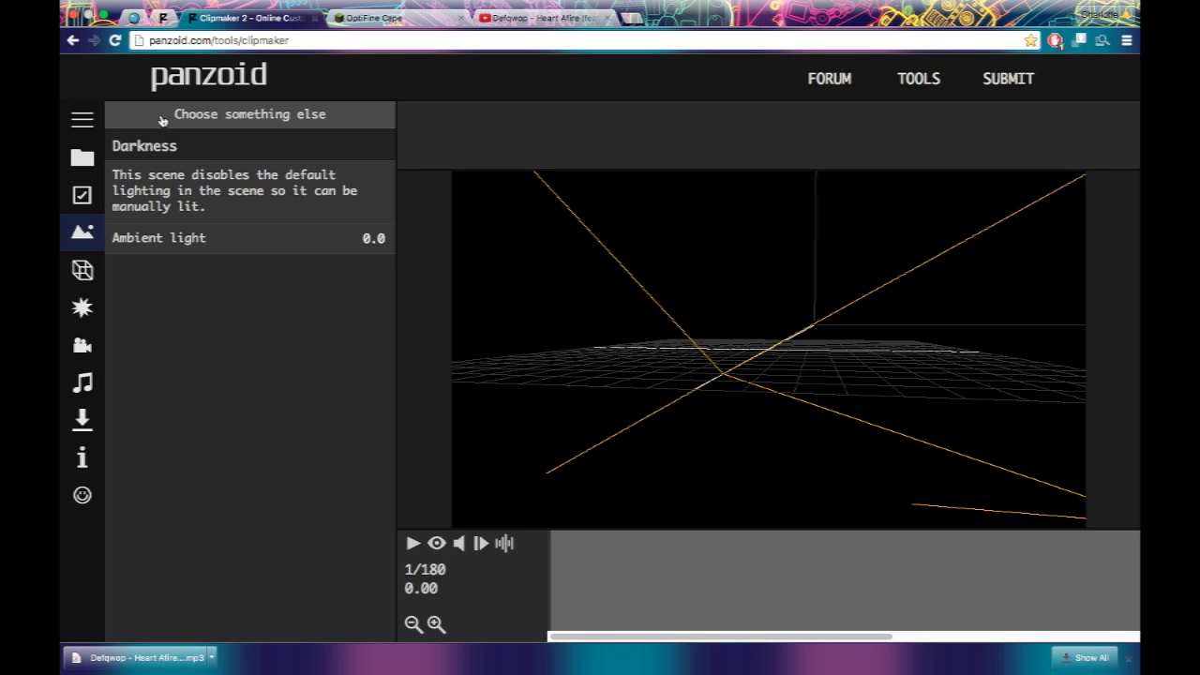
{"action": "left_click", "coordinate": [350, 240]}
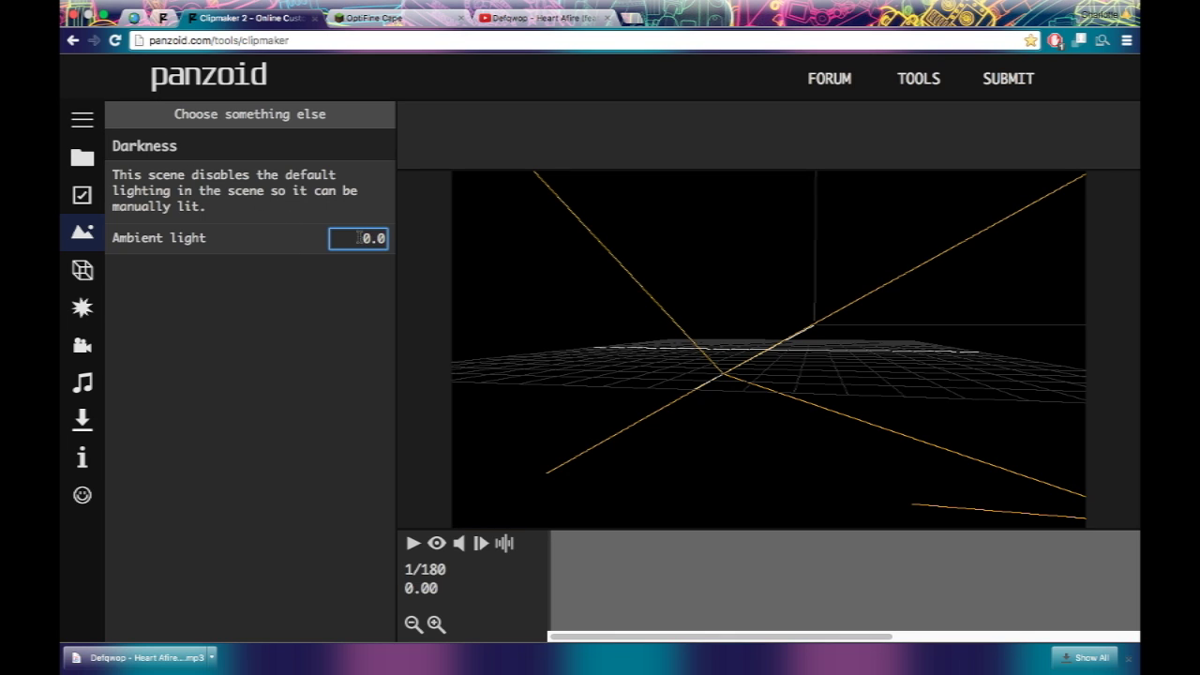
{"action": "type", "text": "0.5"}
{"action": "key", "text": "Return"}
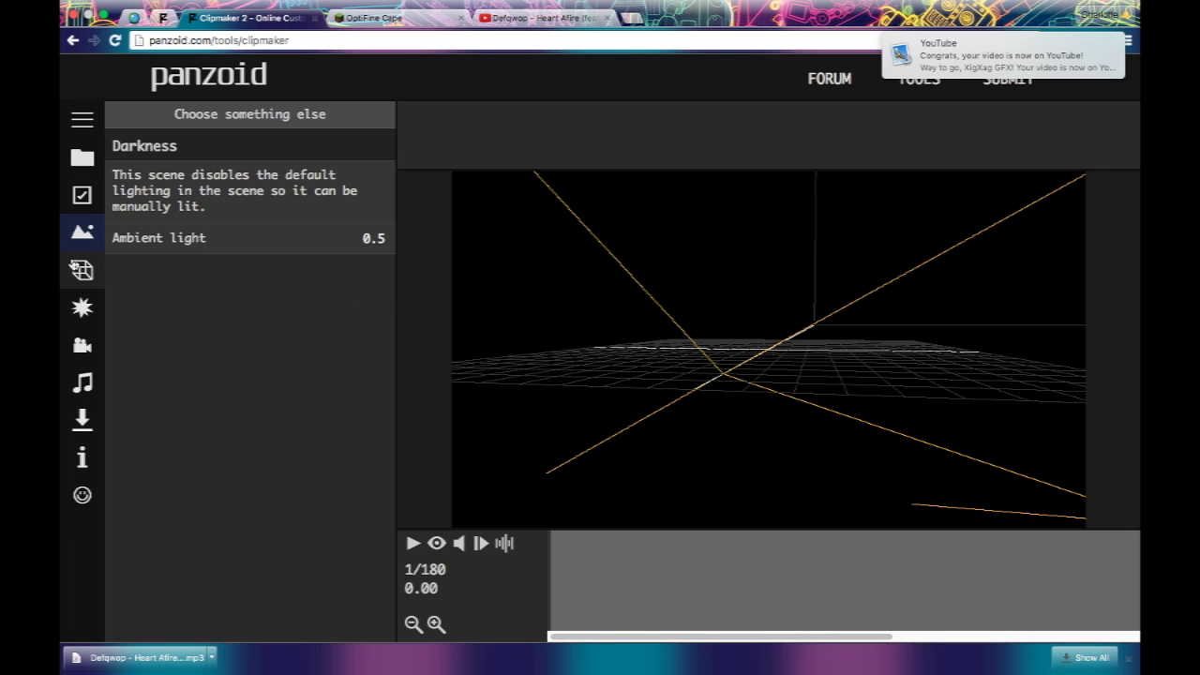
Add a 3D text object, discarding an accidentally added shape object.
{"action": "left_click", "coordinate": [83, 271]}
{"action": "left_click", "coordinate": [185, 276]}
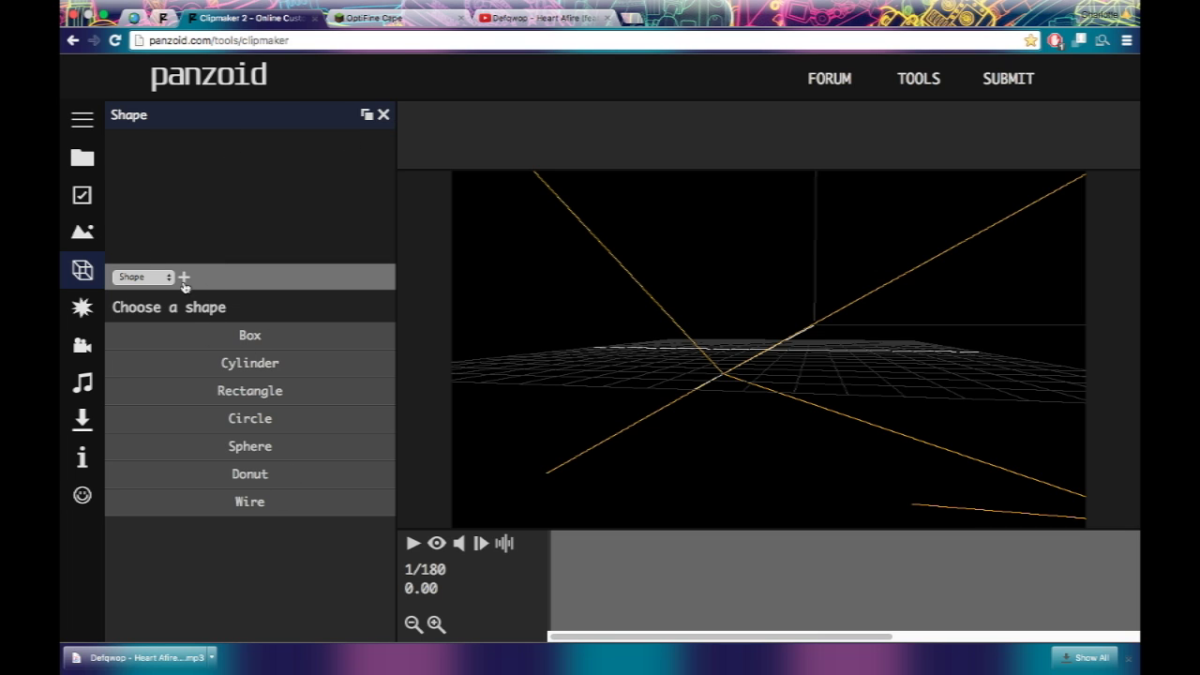
{"action": "left_click", "coordinate": [384, 116]}
{"action": "left_click", "coordinate": [142, 277]}
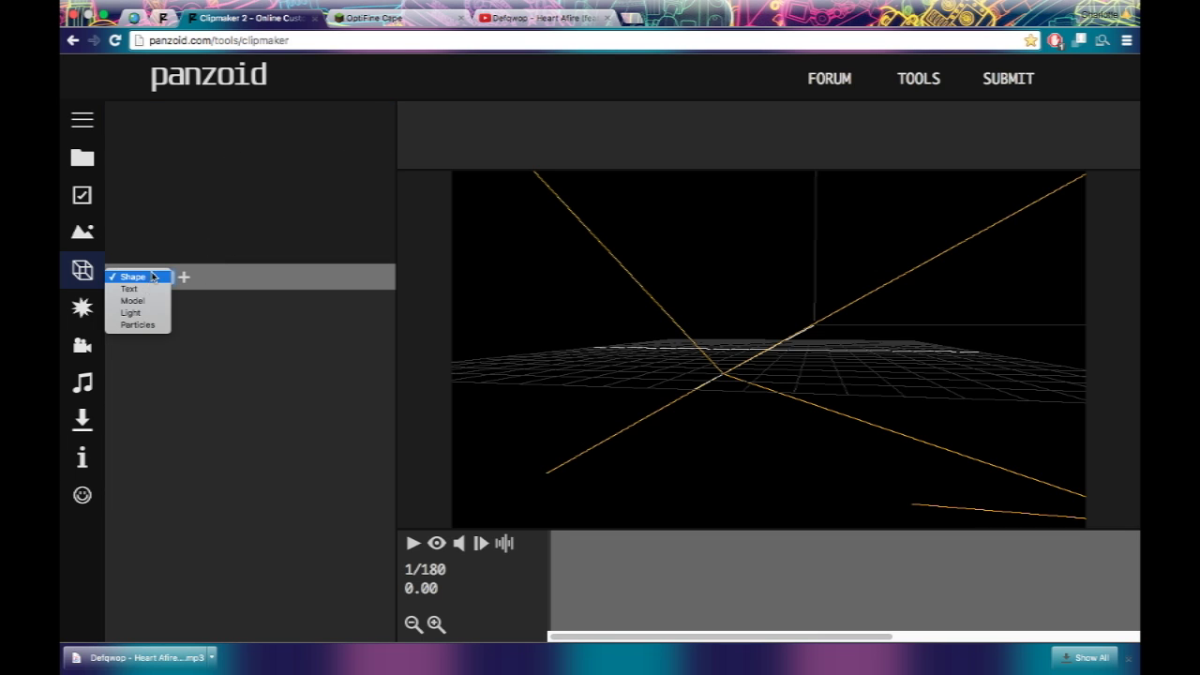
{"action": "left_click", "coordinate": [140, 286]}
{"action": "left_click", "coordinate": [184, 276]}
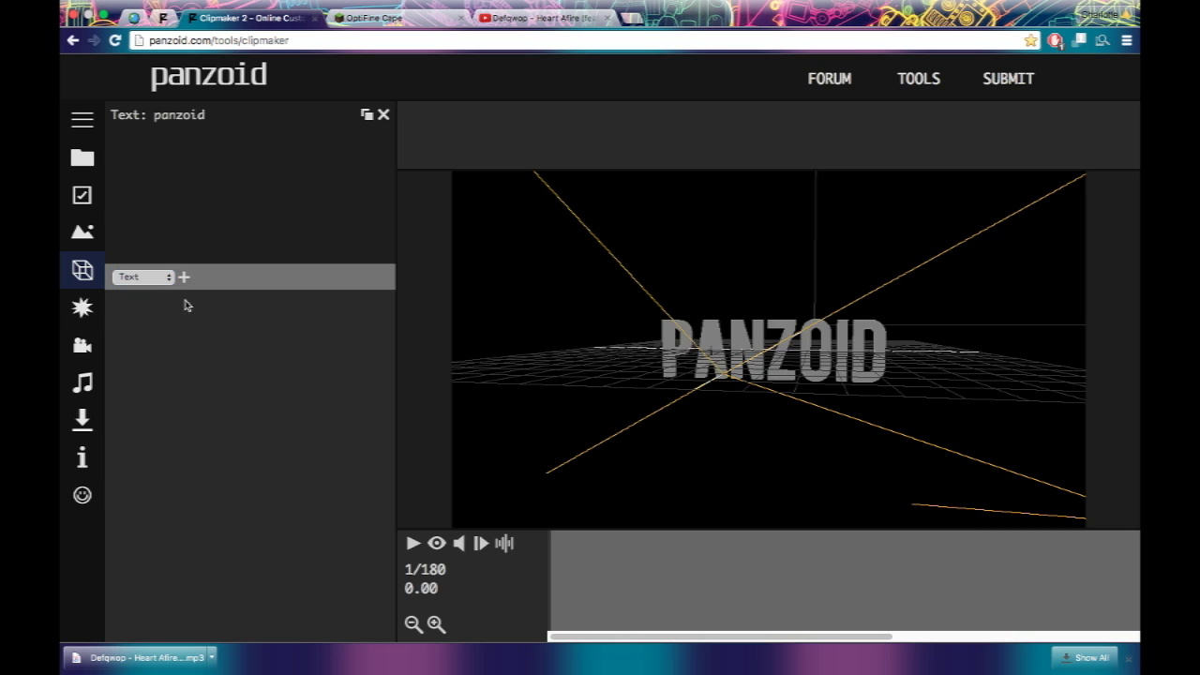
{"action": "left_click", "coordinate": [214, 114]}
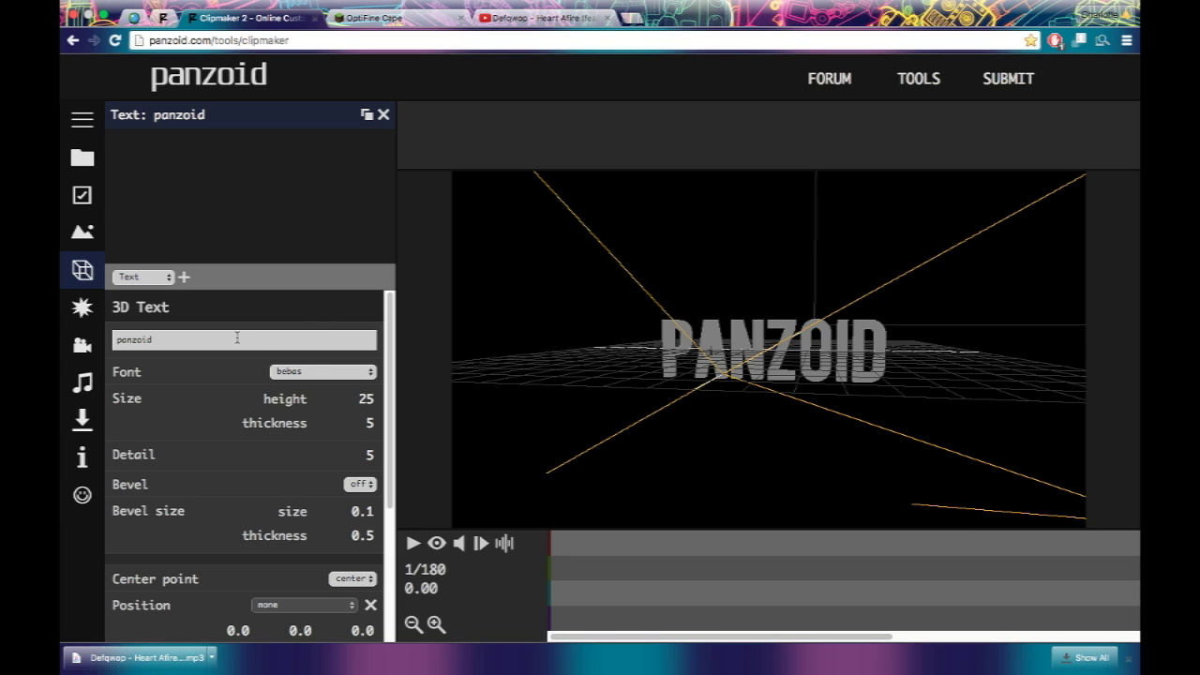
Change the text from 'panzoid' to 'Template' and orbit around it.
{"action": "left_click_drag", "start_coordinate": [236, 337], "coordinate": [104, 337]}
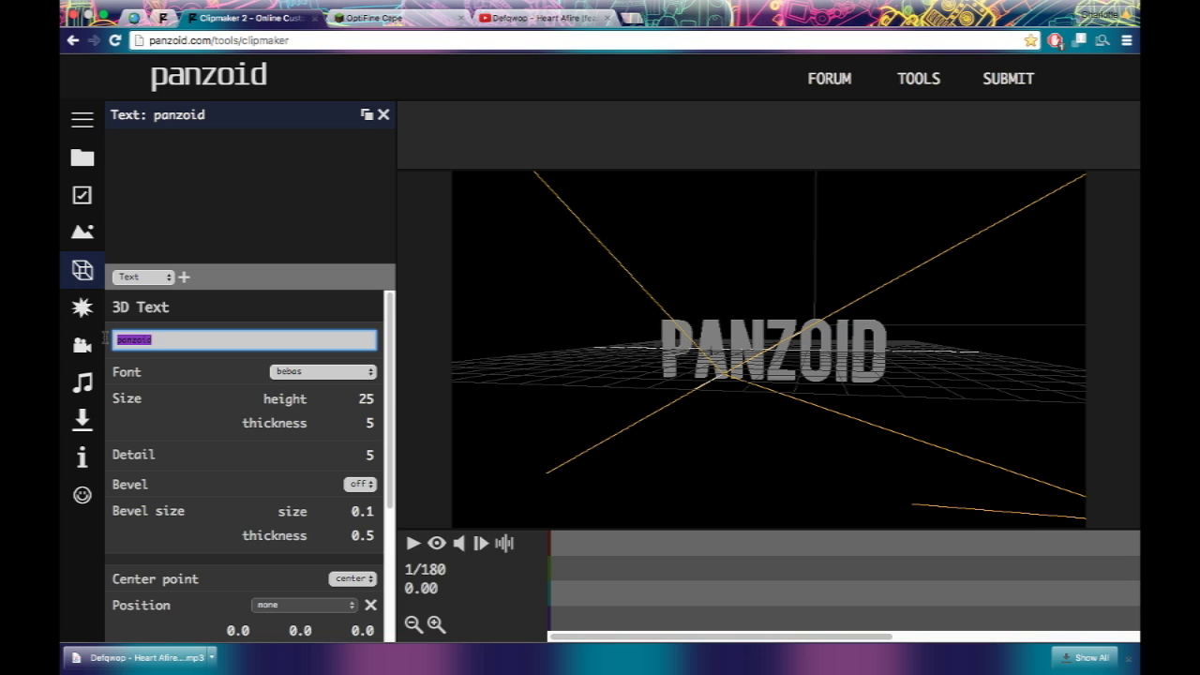
{"action": "type", "text": "Template"}
{"action": "left_click", "coordinate": [196, 383]}
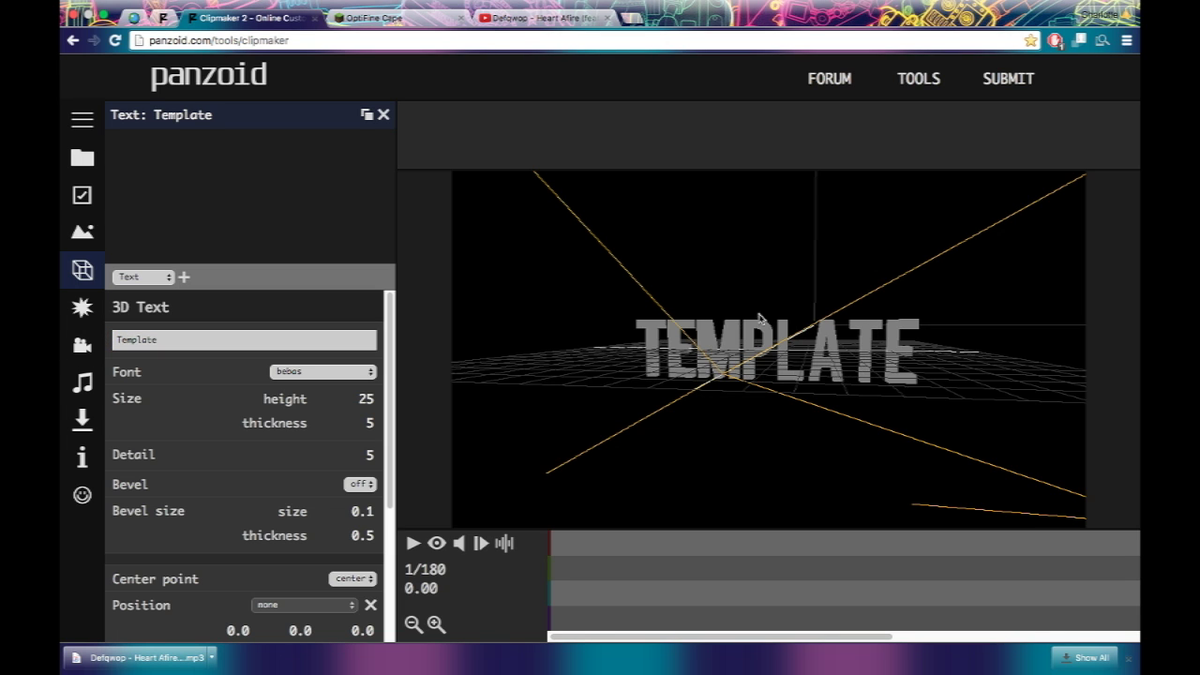
{"action": "left_click_drag", "start_coordinate": [764, 321], "coordinate": [843, 429]}
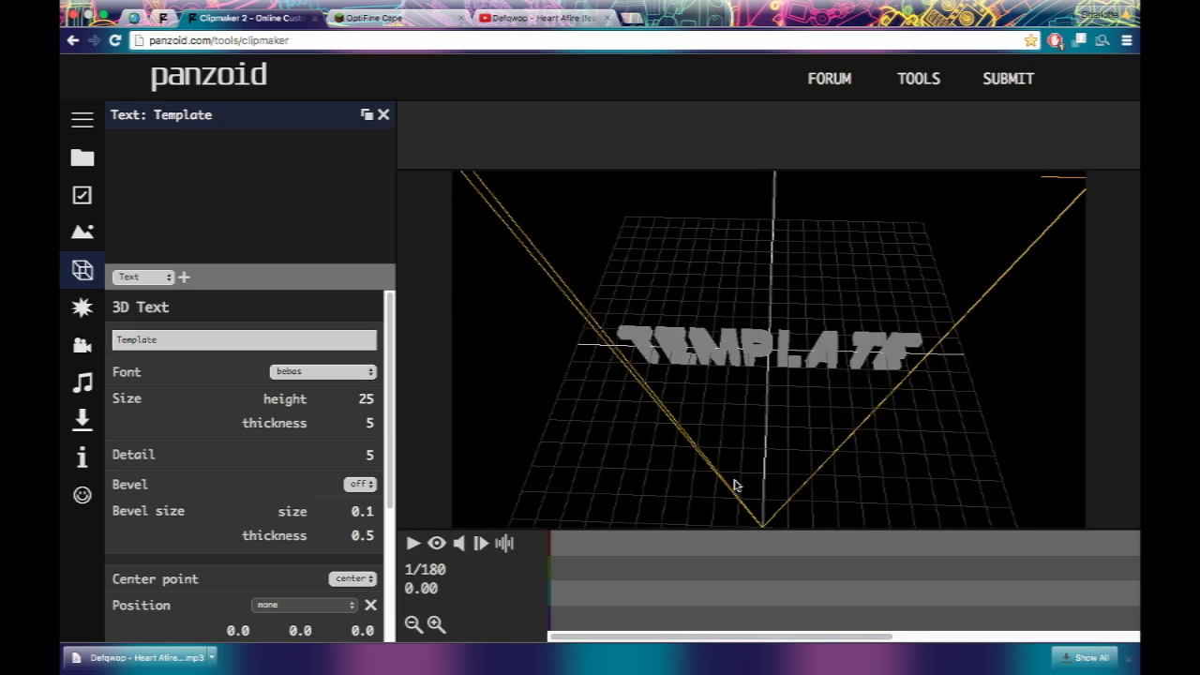
{"action": "left_click_drag", "start_coordinate": [736, 458], "coordinate": [715, 302]}
Try the fonts fff forward, sf archery black, rexlia rg and quadrangle on the text.
{"action": "left_click", "coordinate": [359, 369]}
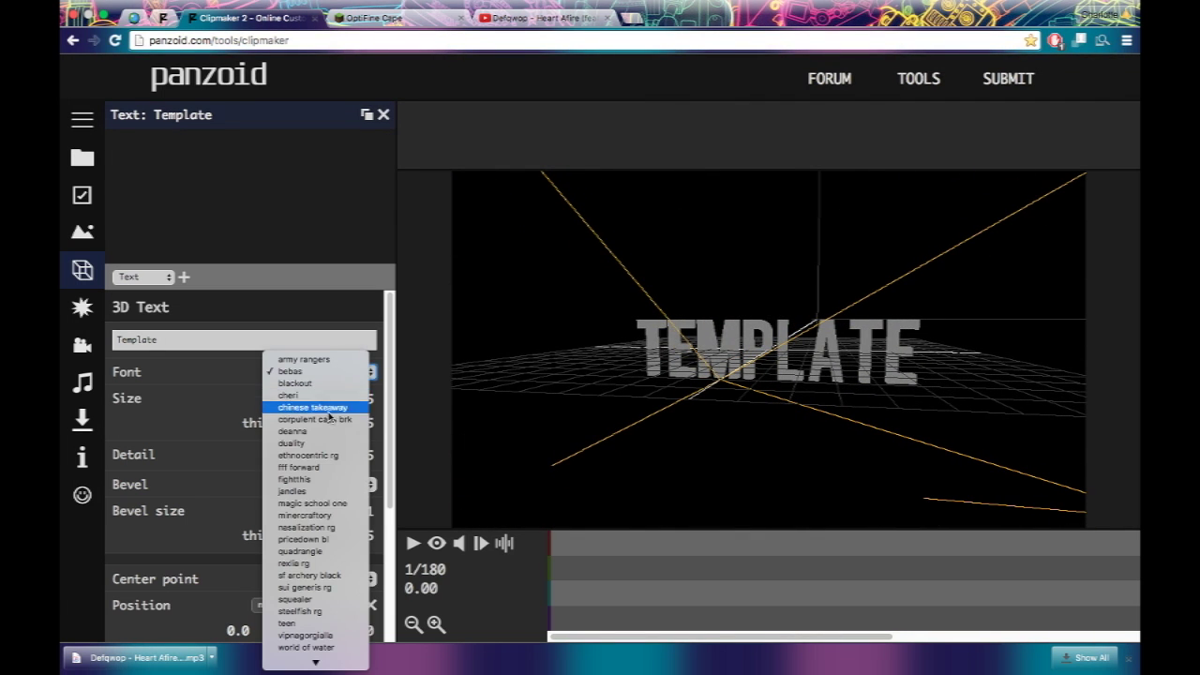
{"action": "left_click", "coordinate": [324, 467]}
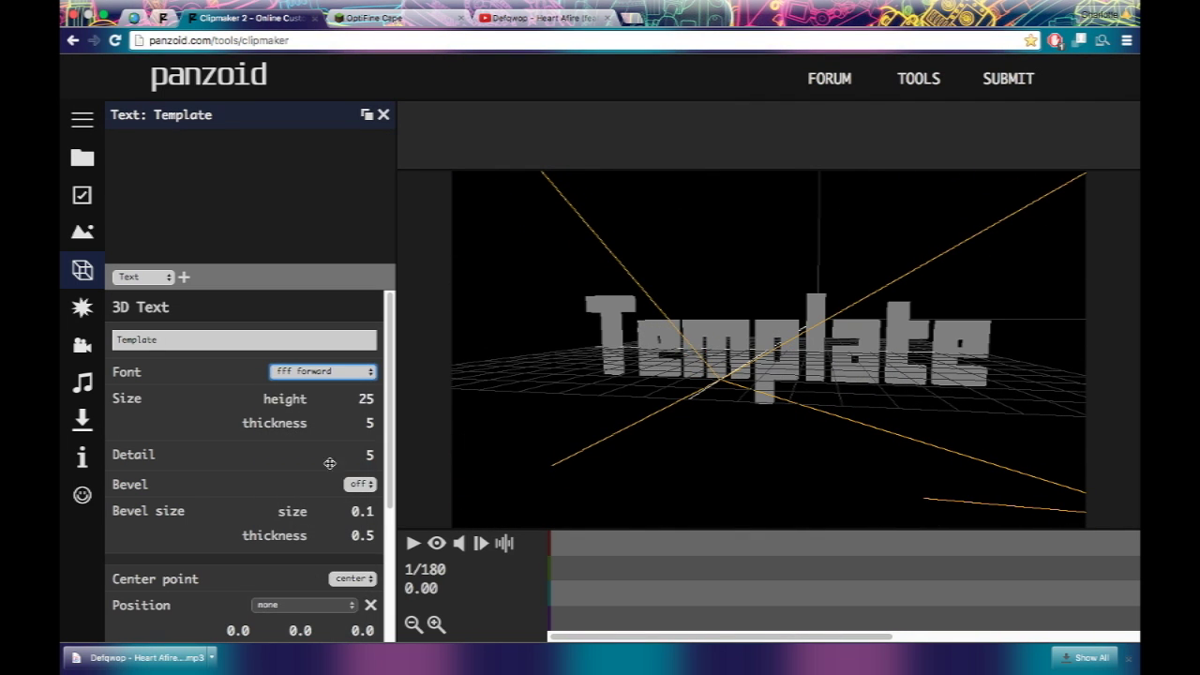
{"action": "left_click", "coordinate": [360, 373]}
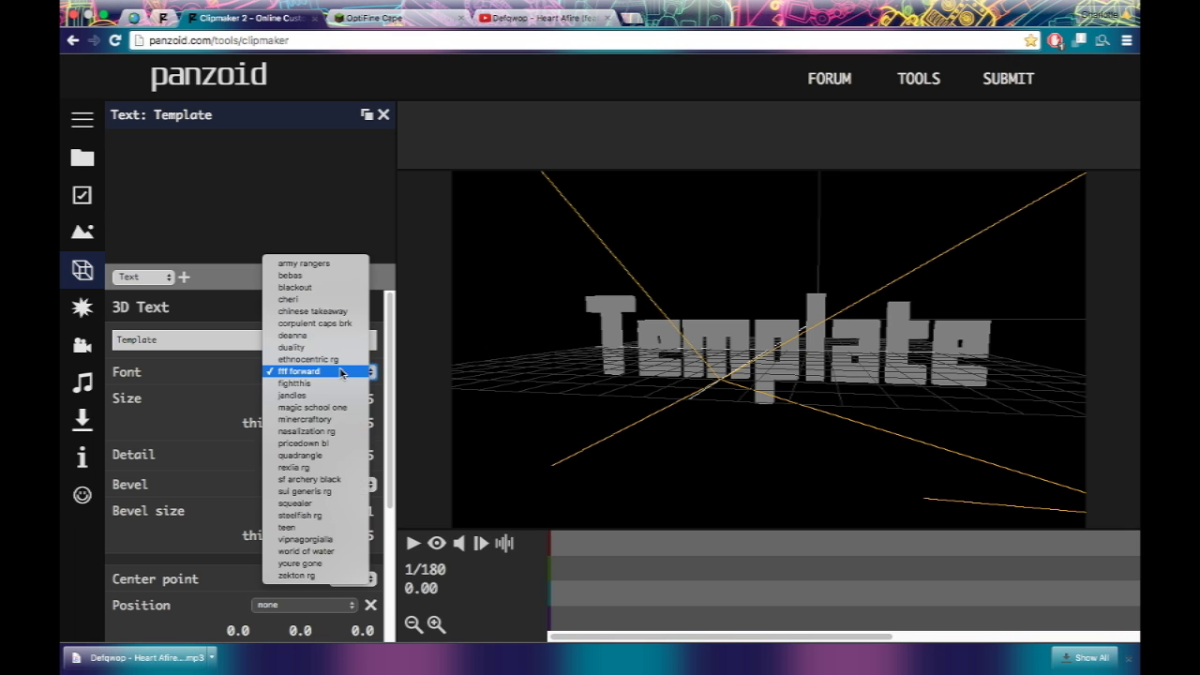
{"action": "left_click", "coordinate": [328, 471]}
{"action": "left_click", "coordinate": [335, 371]}
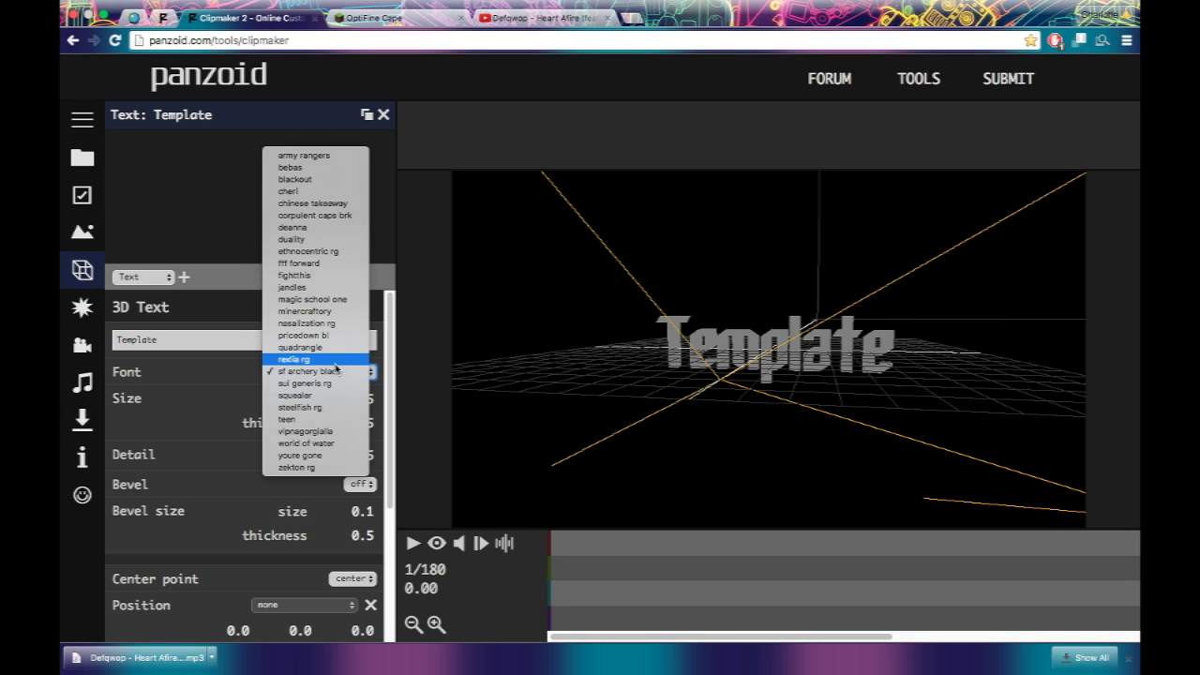
{"action": "left_click", "coordinate": [336, 360]}
{"action": "left_click", "coordinate": [337, 375]}
{"action": "left_click", "coordinate": [343, 360]}
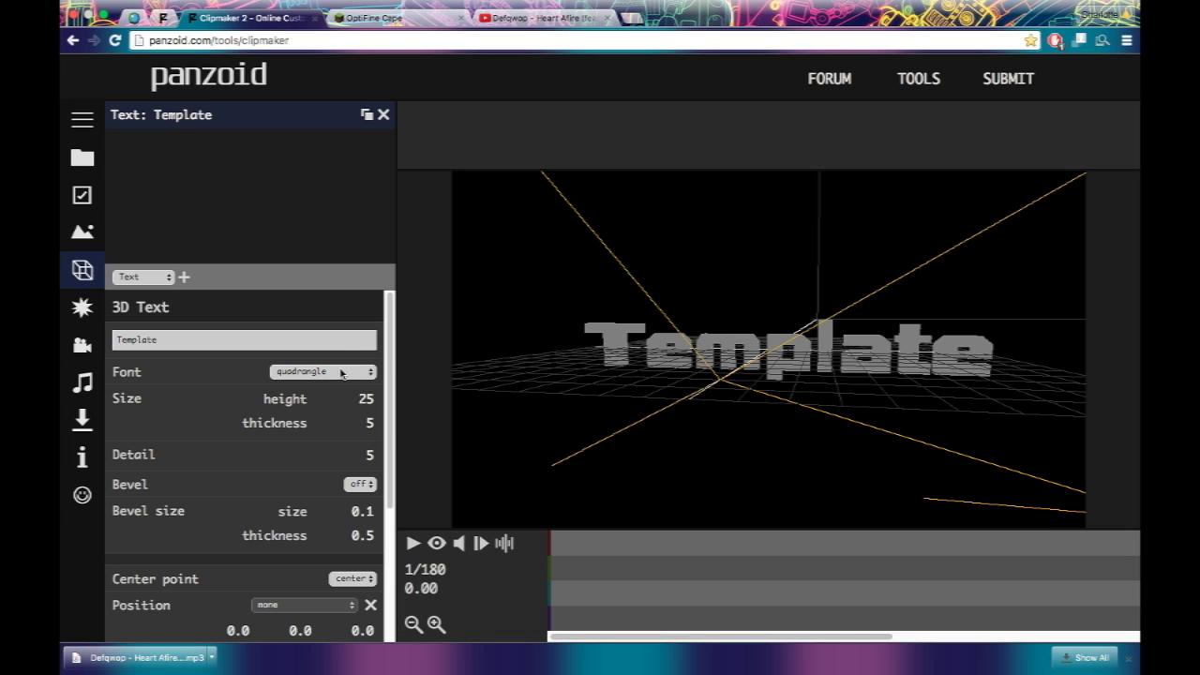
Try pricedown bl, then settle on the jandles font.
{"action": "left_click", "coordinate": [342, 372]}
{"action": "left_click", "coordinate": [340, 361]}
{"action": "left_click", "coordinate": [340, 371]}
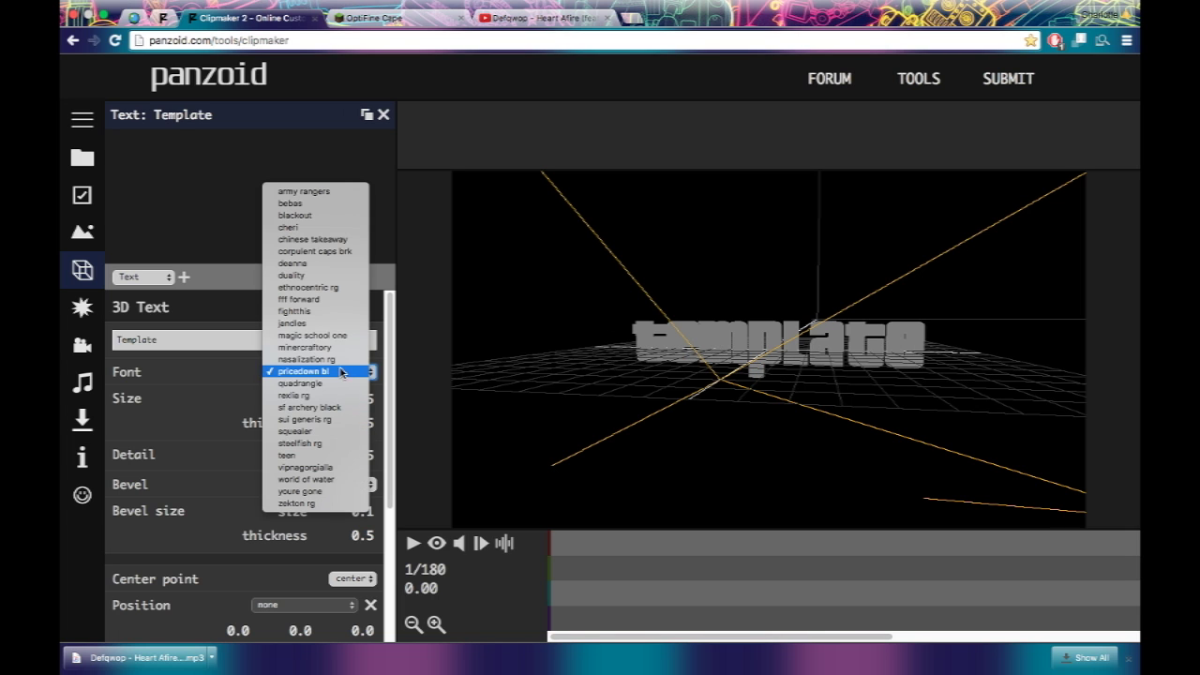
{"action": "left_click", "coordinate": [341, 322]}
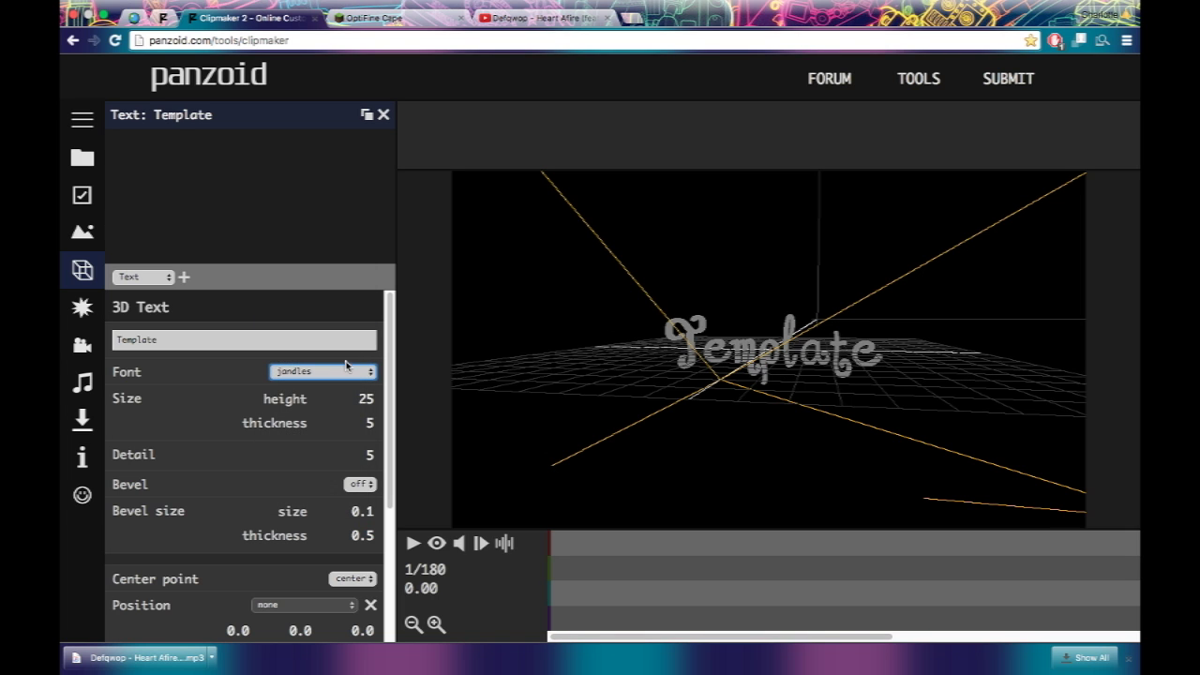
{"action": "left_click", "coordinate": [341, 372]}
{"action": "left_click", "coordinate": [341, 373]}
{"action": "left_click_drag", "start_coordinate": [657, 356], "coordinate": [665, 380]}
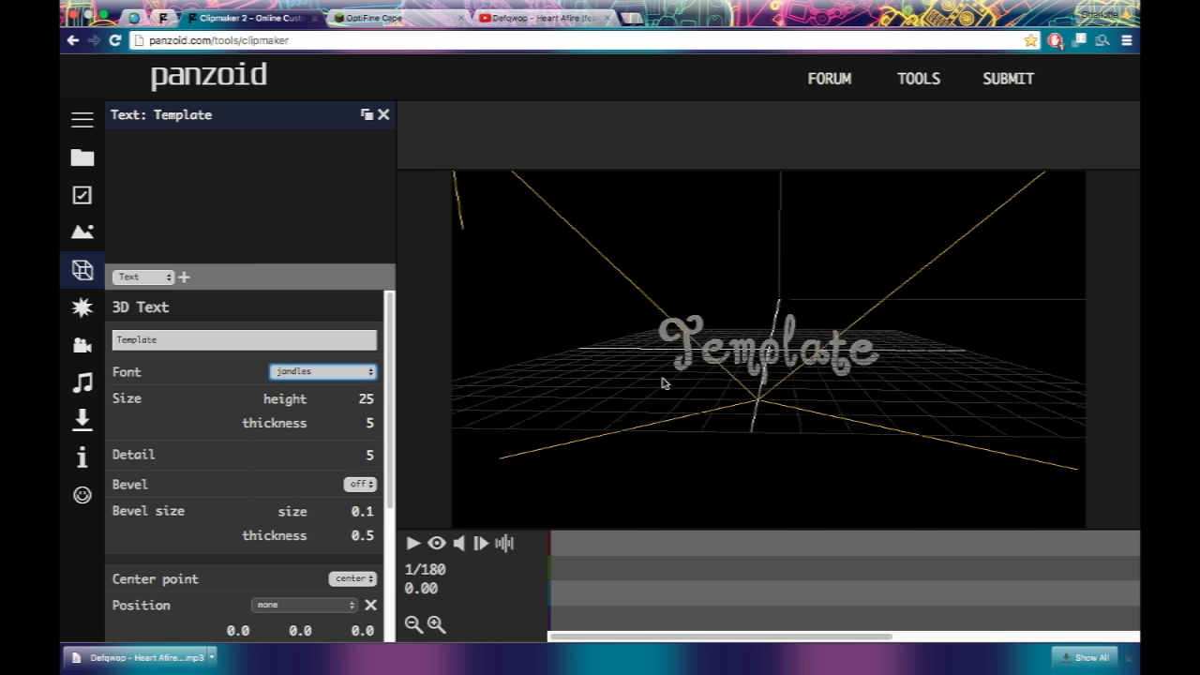
Set the Template text height to 35 (after trying 30) and thickness to 7.
{"action": "left_click", "coordinate": [365, 398]}
{"action": "type", "text": "30"}
{"action": "key", "text": "Return"}
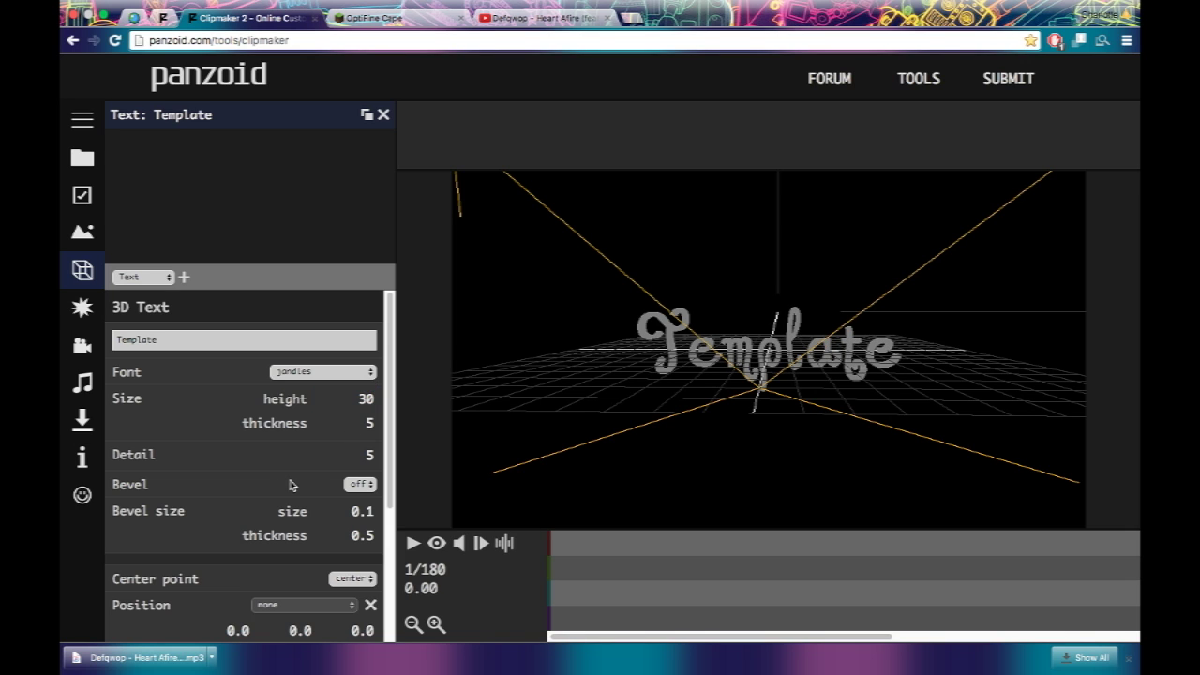
{"action": "left_click", "coordinate": [363, 398]}
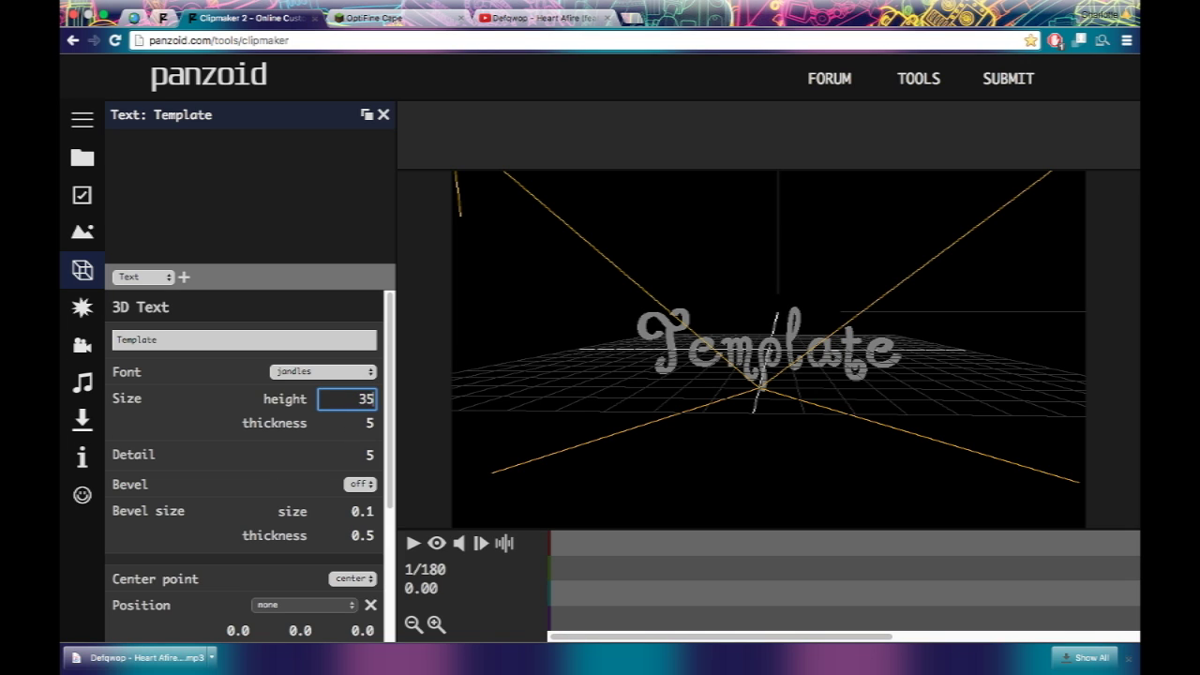
{"action": "type", "text": "35"}
{"action": "key", "text": "Return"}
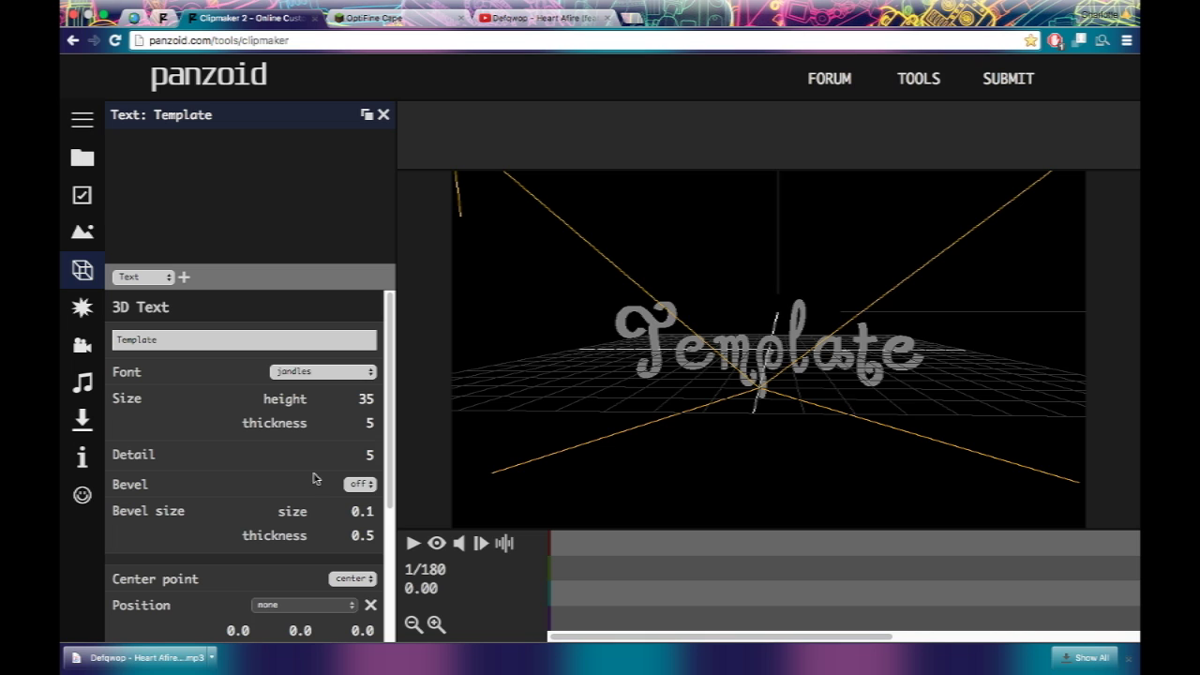
{"action": "left_click", "coordinate": [366, 423]}
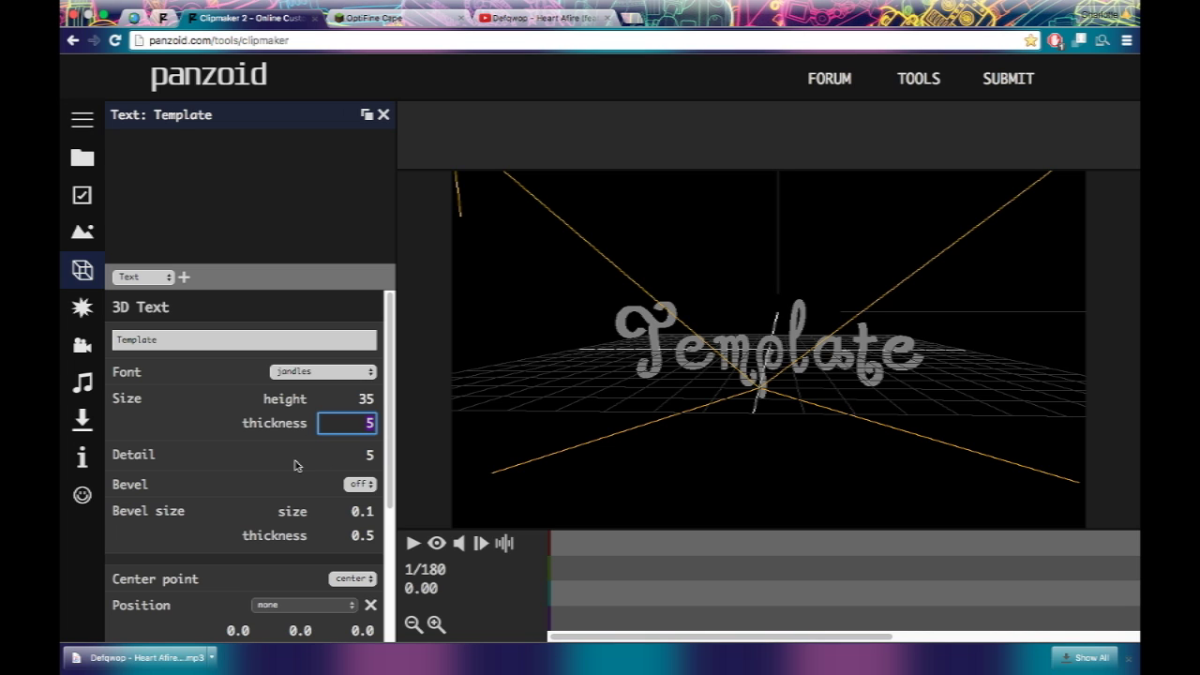
{"action": "type", "text": "7"}
{"action": "key", "text": "Return"}
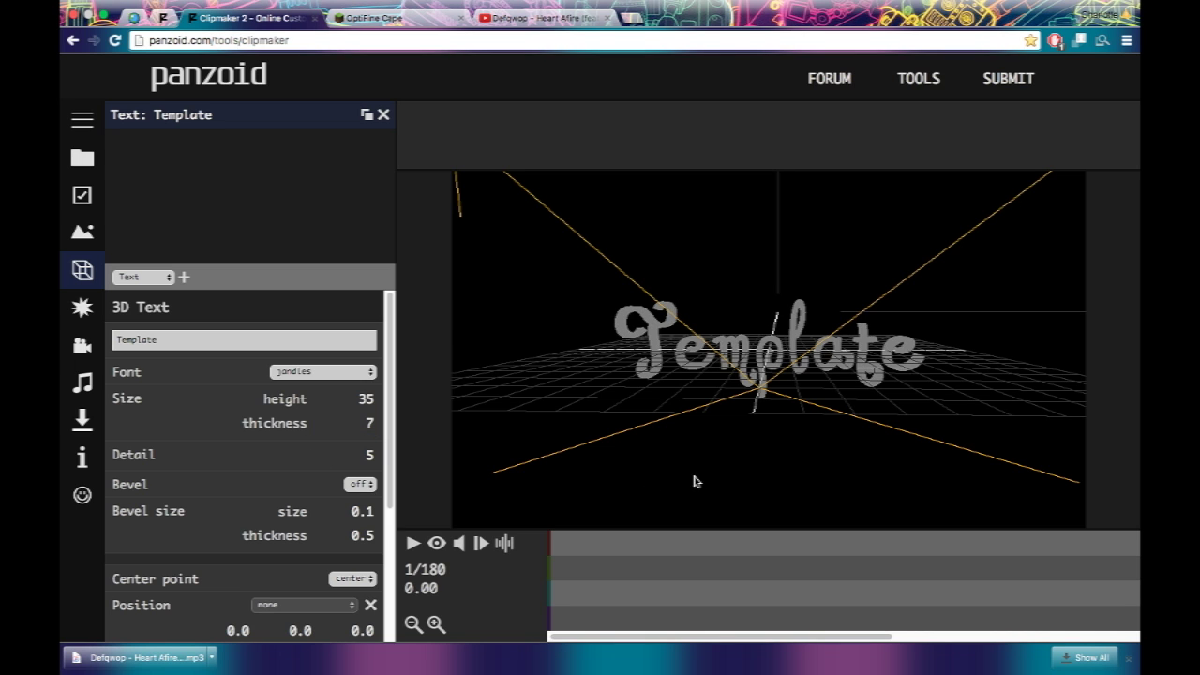
{"action": "left_click_drag", "start_coordinate": [694, 482], "coordinate": [425, 434]}
{"action": "left_click_drag", "start_coordinate": [675, 313], "coordinate": [875, 396]}
Try the alien appearance on the text, then settle on metal and preview it.
{"action": "scroll", "coordinate": [314, 533], "scroll_direction": "down", "scroll_amount": 4}
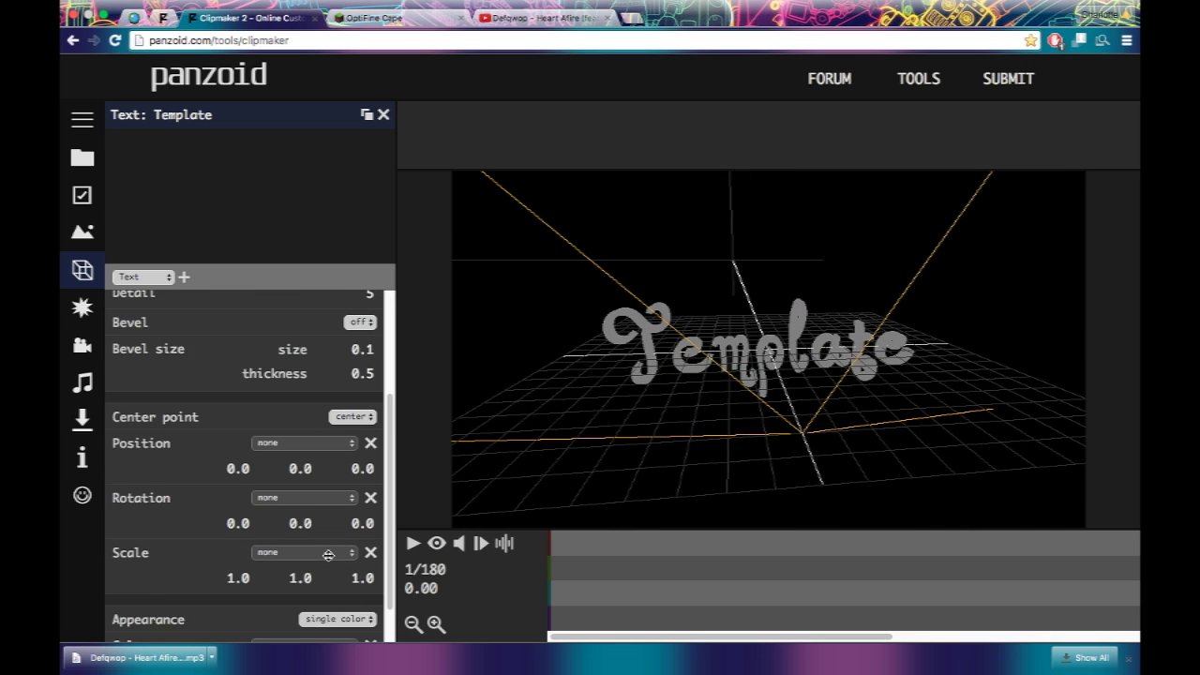
{"action": "left_click", "coordinate": [374, 573]}
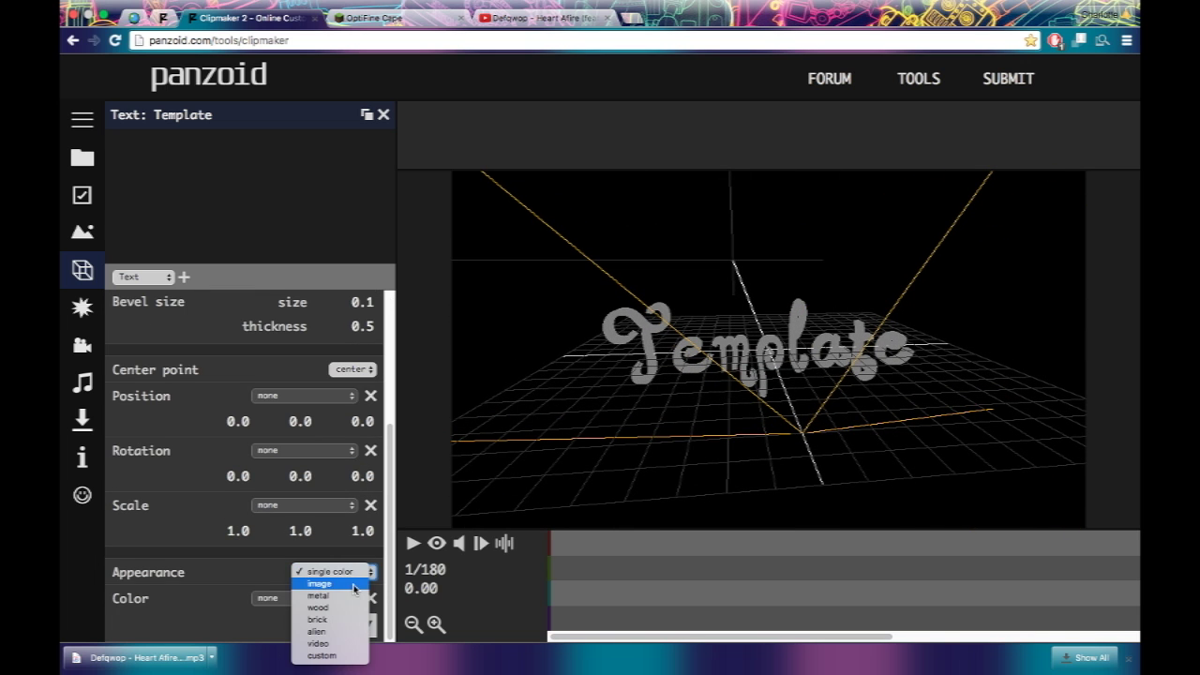
{"action": "left_click", "coordinate": [333, 631]}
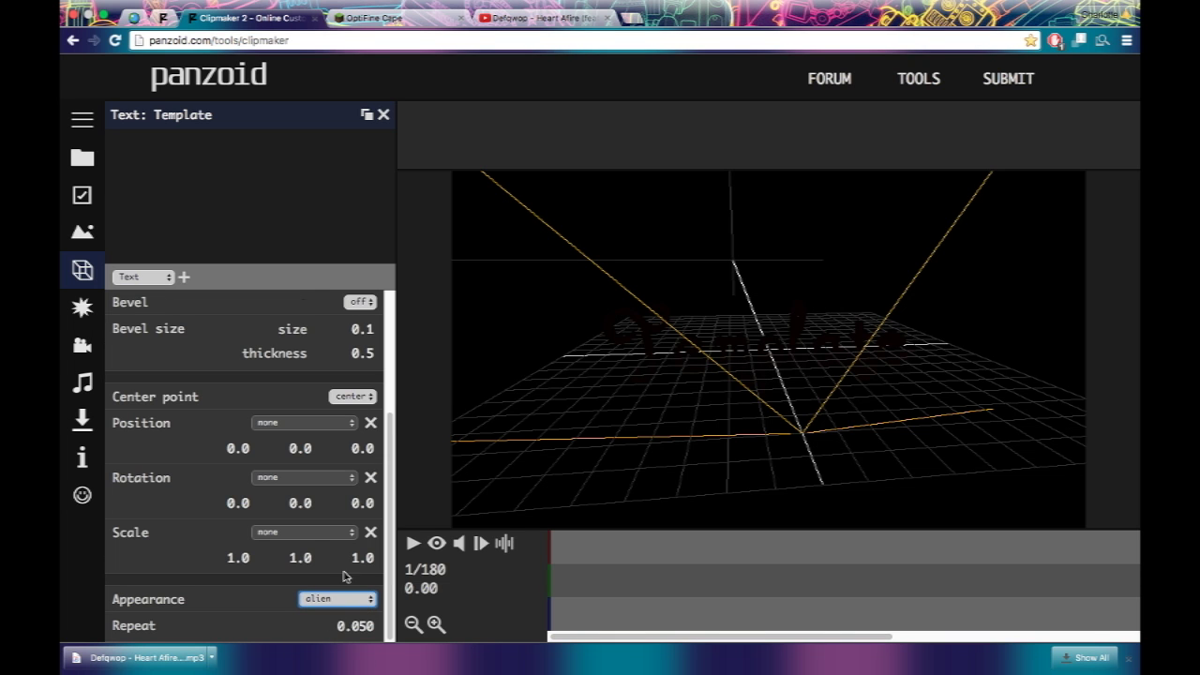
{"action": "mouse_move", "coordinate": [728, 366]}
{"action": "left_mouse_down"}
{"action": "mouse_move", "coordinate": [737, 328]}
{"action": "mouse_move", "coordinate": [724, 346]}
{"action": "left_mouse_up"}
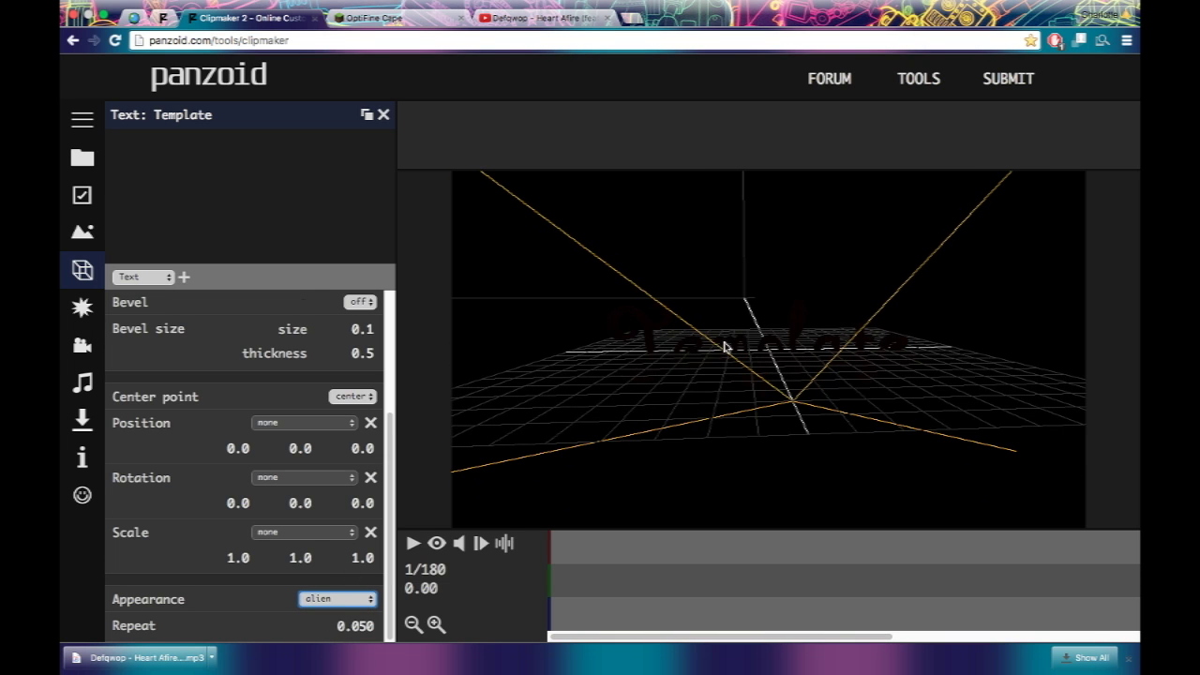
{"action": "left_click", "coordinate": [349, 601]}
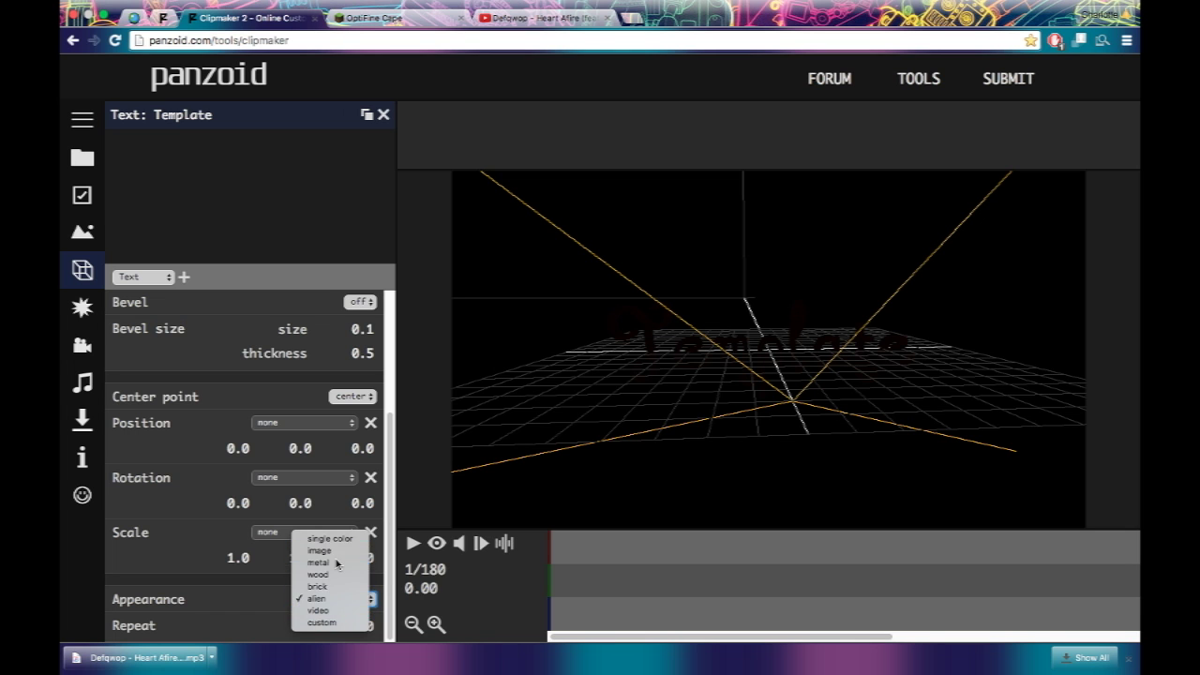
{"action": "left_click", "coordinate": [337, 563]}
{"action": "left_click_drag", "start_coordinate": [607, 461], "coordinate": [704, 406]}
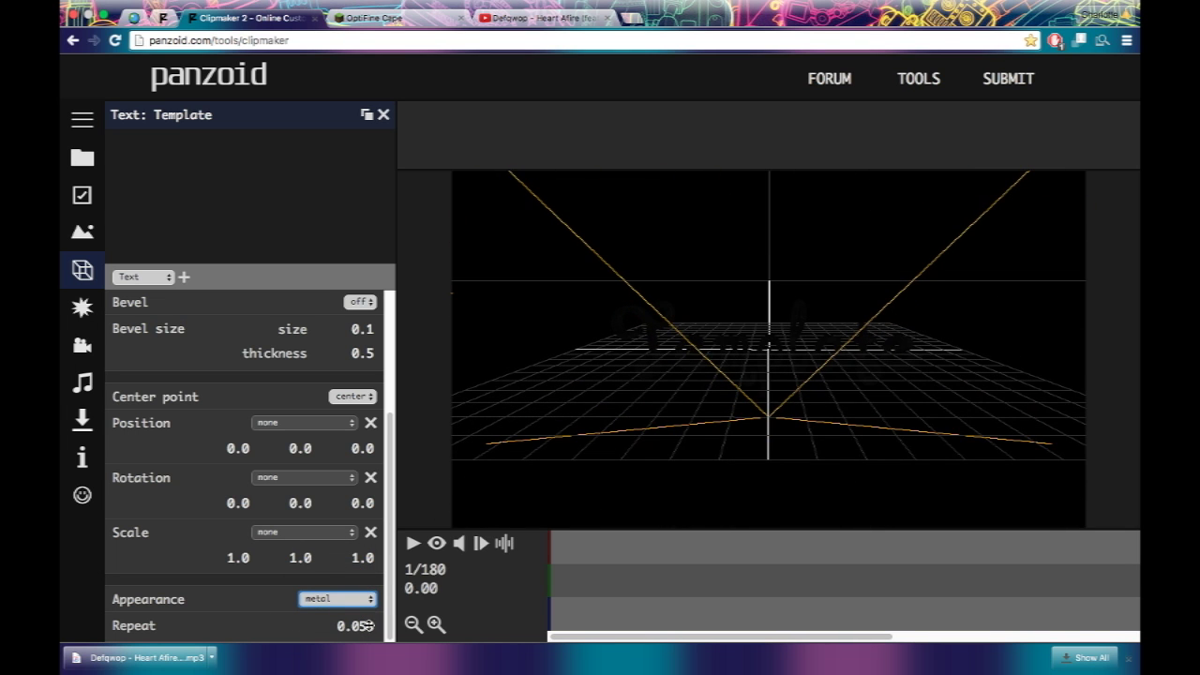
{"action": "mouse_move", "coordinate": [652, 378]}
{"action": "left_mouse_down"}
{"action": "mouse_move", "coordinate": [696, 367]}
{"action": "mouse_move", "coordinate": [666, 368]}
{"action": "mouse_move", "coordinate": [645, 394]}
{"action": "left_mouse_up"}
{"action": "left_click", "coordinate": [412, 544]}
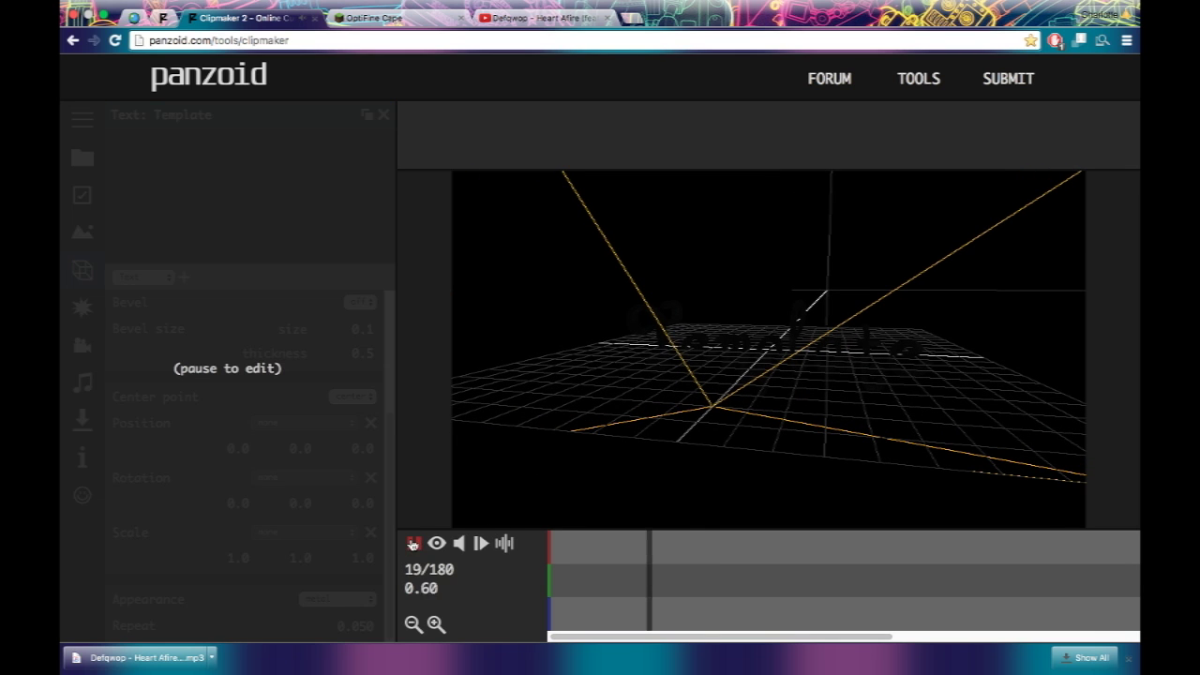
{"action": "left_click", "coordinate": [412, 544]}
{"action": "left_click_drag", "start_coordinate": [789, 379], "coordinate": [753, 397]}
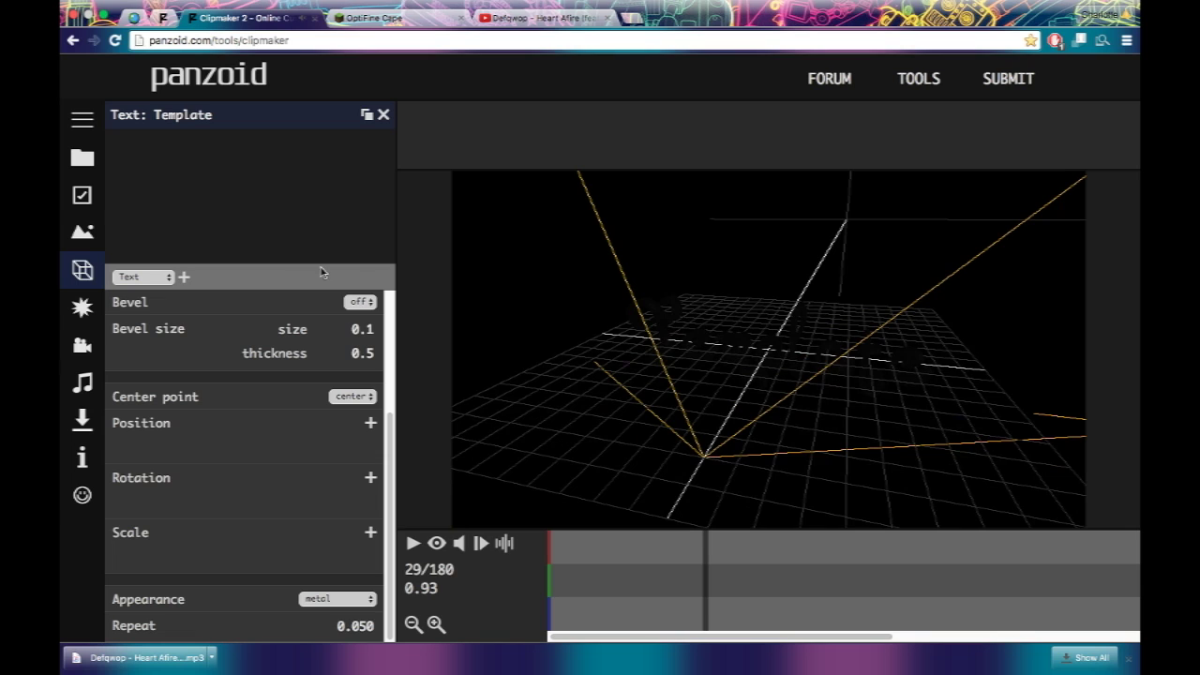
Enter 5.0 as the Darkness ambient light, clamped to 1.0, and preview the lighting.
{"action": "left_click", "coordinate": [86, 230]}
{"action": "left_click", "coordinate": [372, 239]}
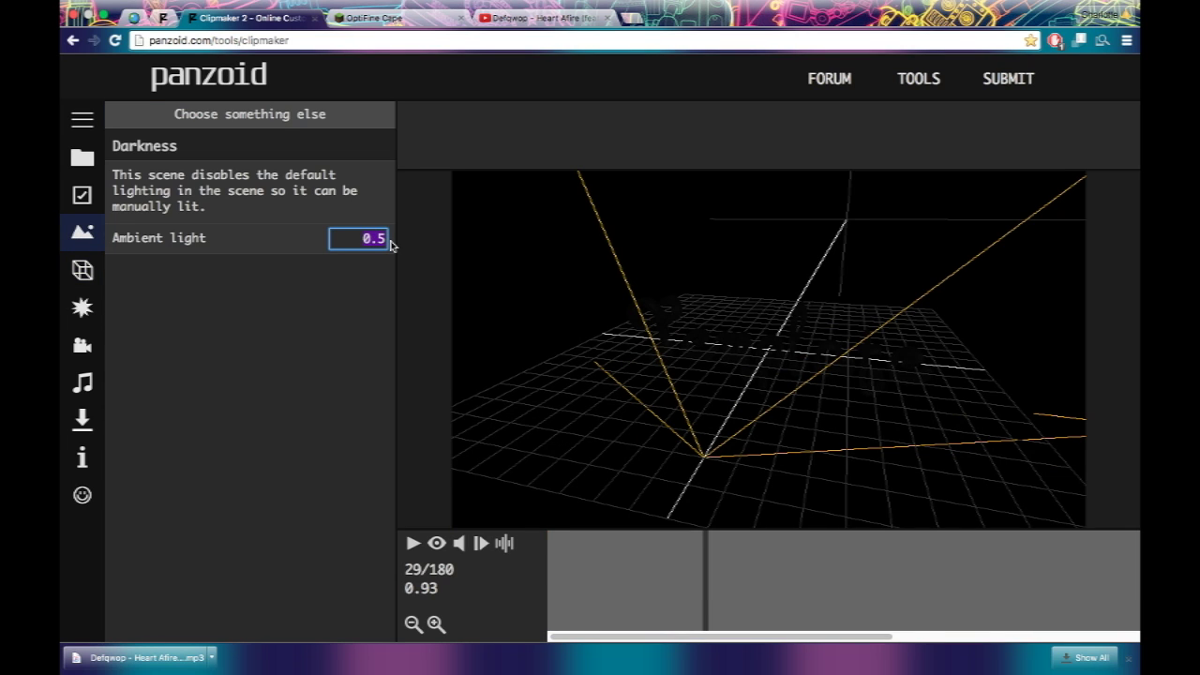
{"action": "type", "text": "5.0"}
{"action": "left_click", "coordinate": [236, 376]}
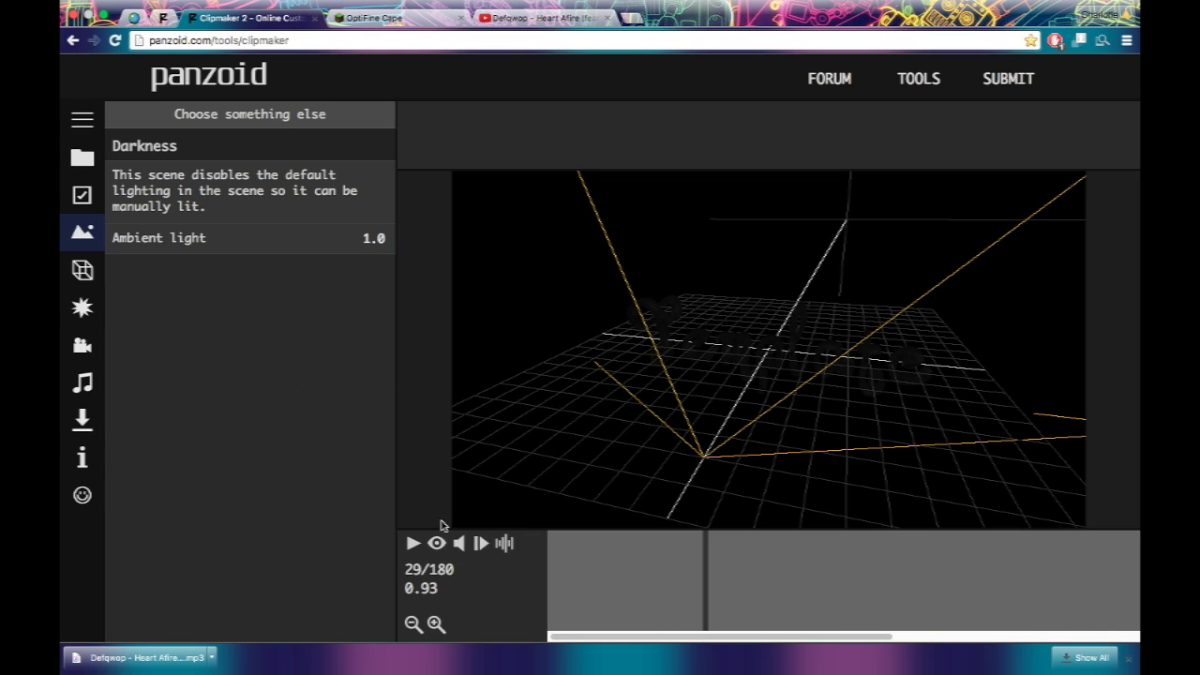
{"action": "left_click", "coordinate": [412, 543]}
{"action": "key", "text": "space"}
{"action": "left_click_drag", "start_coordinate": [700, 590], "coordinate": [721, 590]}
{"action": "left_click_drag", "start_coordinate": [697, 449], "coordinate": [722, 347]}
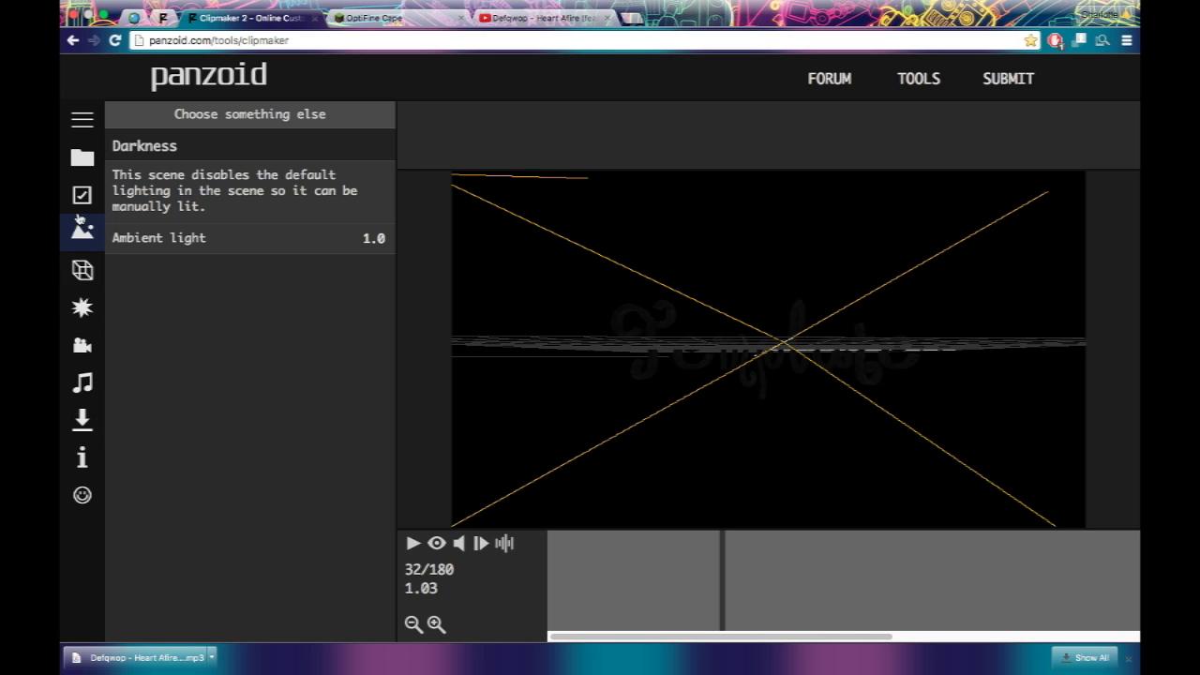
Switch the Template text's appearance to wood and replay the intro from its first frame.
{"action": "left_click", "coordinate": [83, 271]}
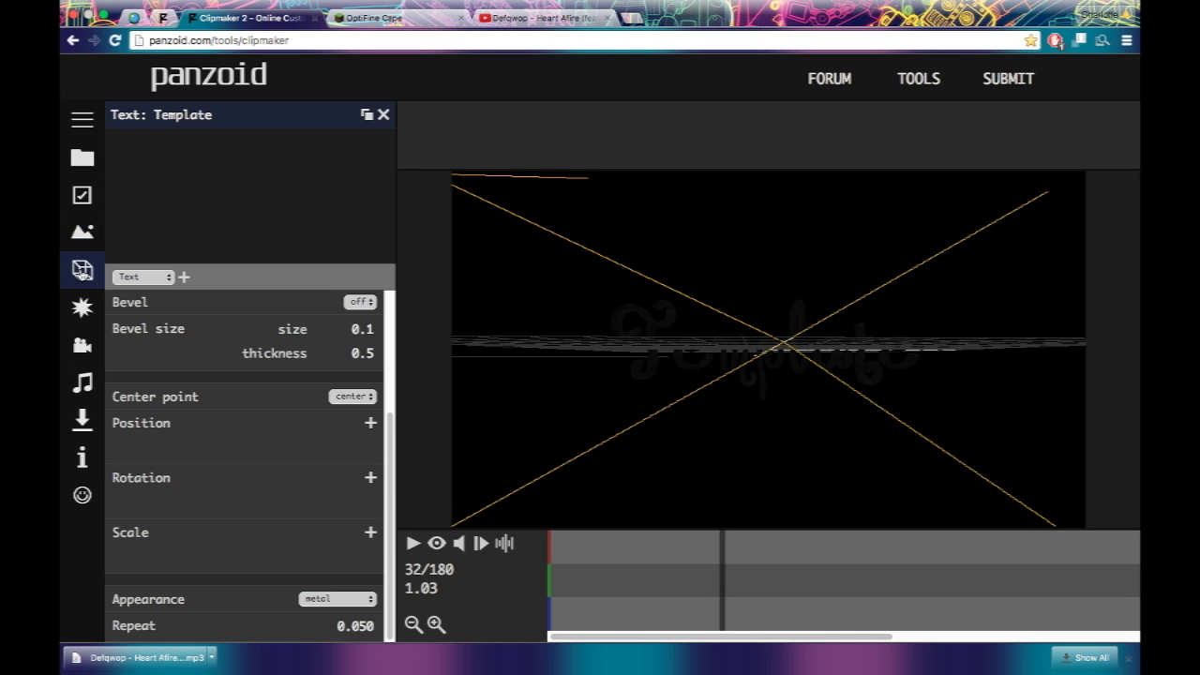
{"action": "left_click", "coordinate": [366, 602]}
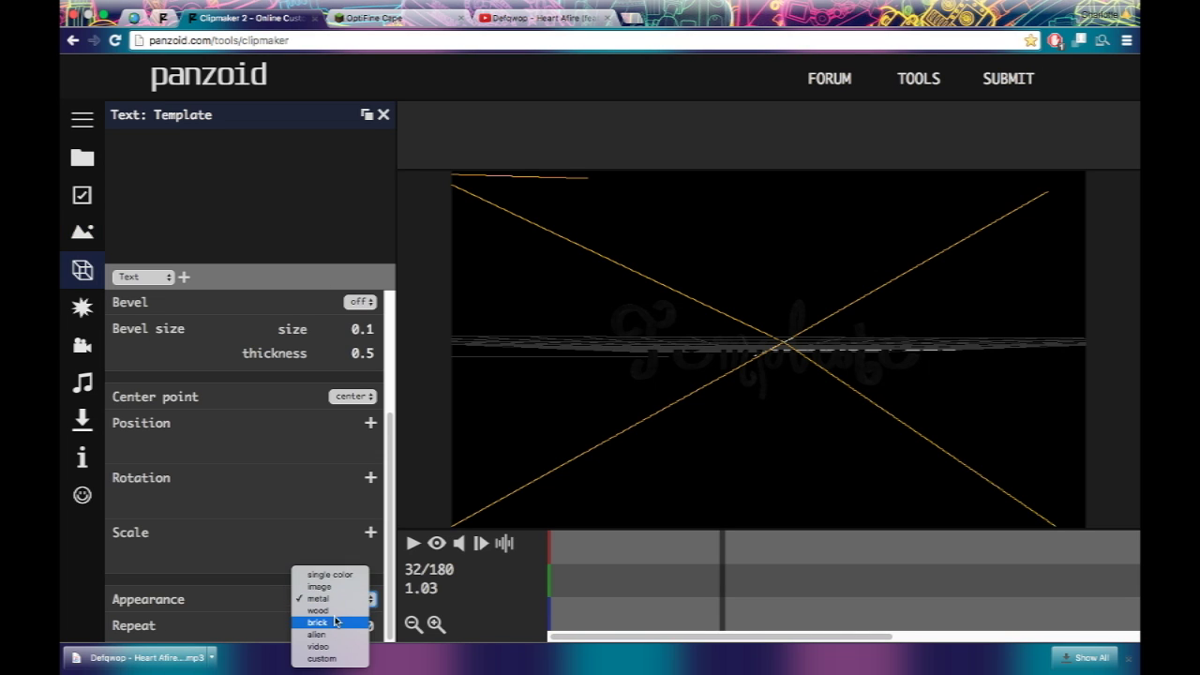
{"action": "left_click", "coordinate": [320, 610]}
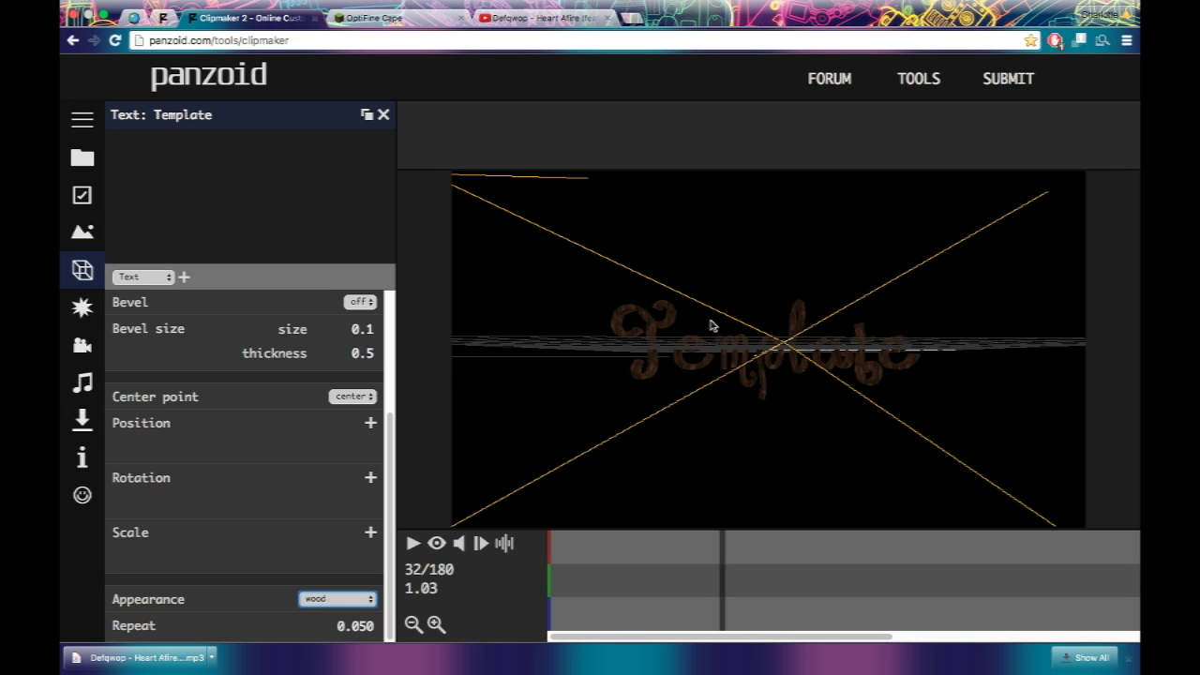
{"action": "left_click_drag", "start_coordinate": [710, 322], "coordinate": [682, 334]}
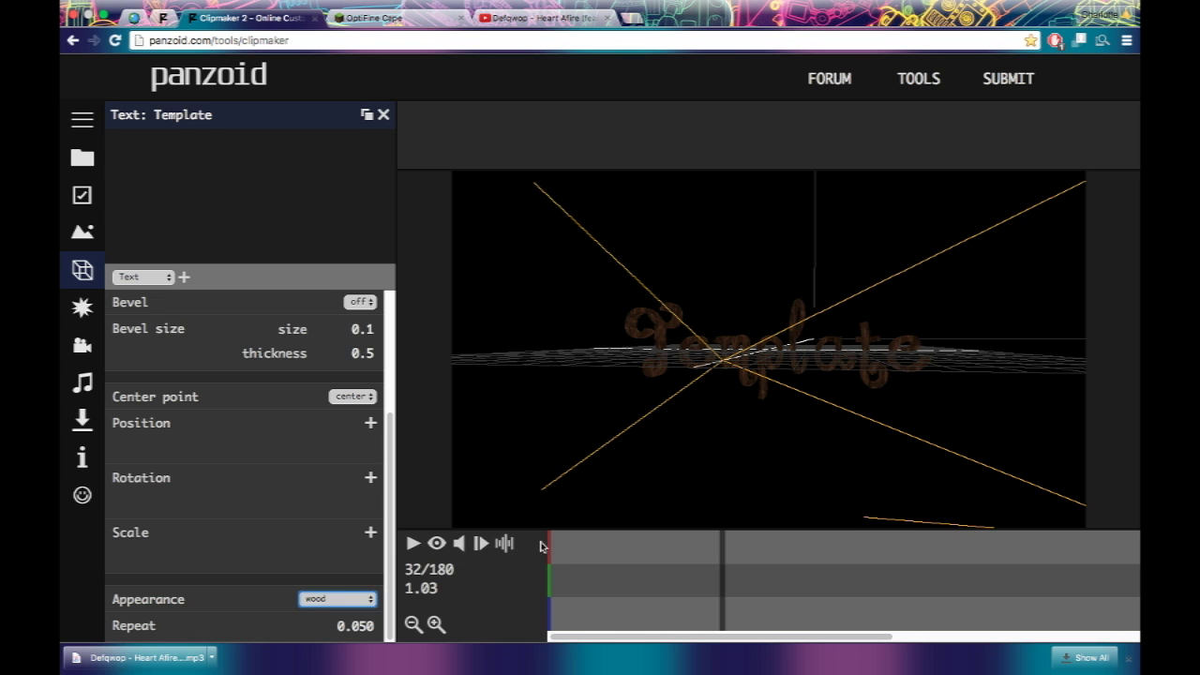
{"action": "left_click", "coordinate": [552, 547]}
{"action": "left_click", "coordinate": [410, 545]}
{"action": "left_click", "coordinate": [410, 545]}
{"action": "left_click", "coordinate": [548, 573]}
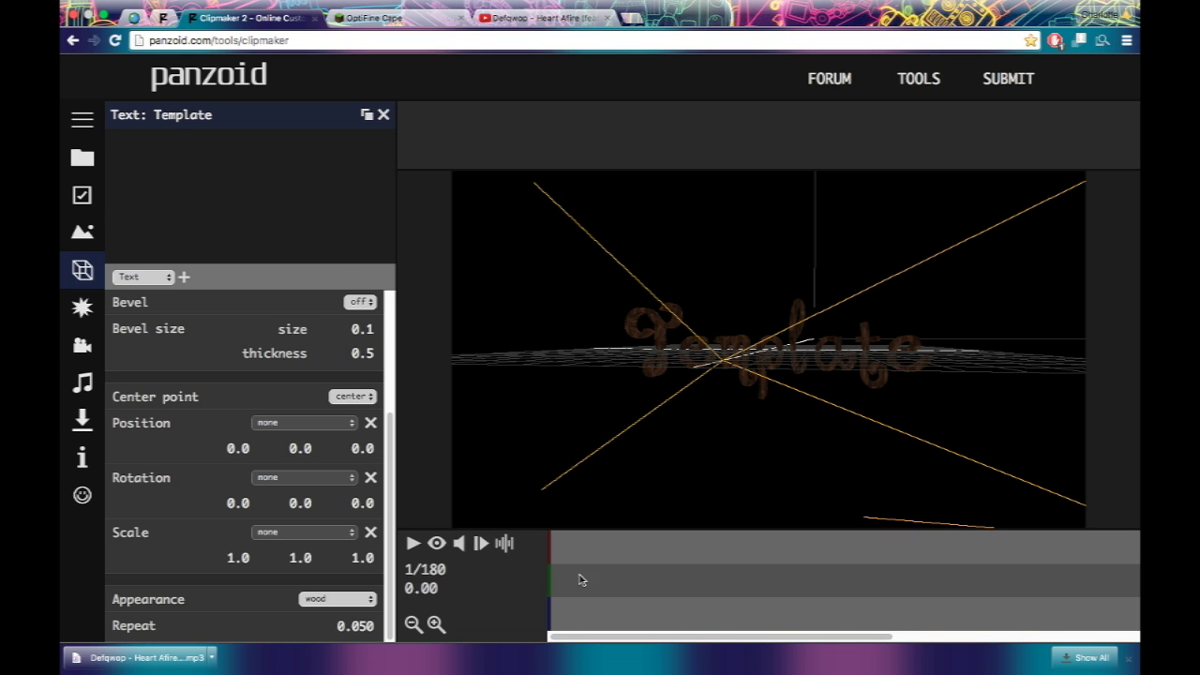
Add linear Rotation and Position keyframes to the Template text at frame 24.
{"action": "left_click_drag", "start_coordinate": [565, 556], "coordinate": [578, 557]}
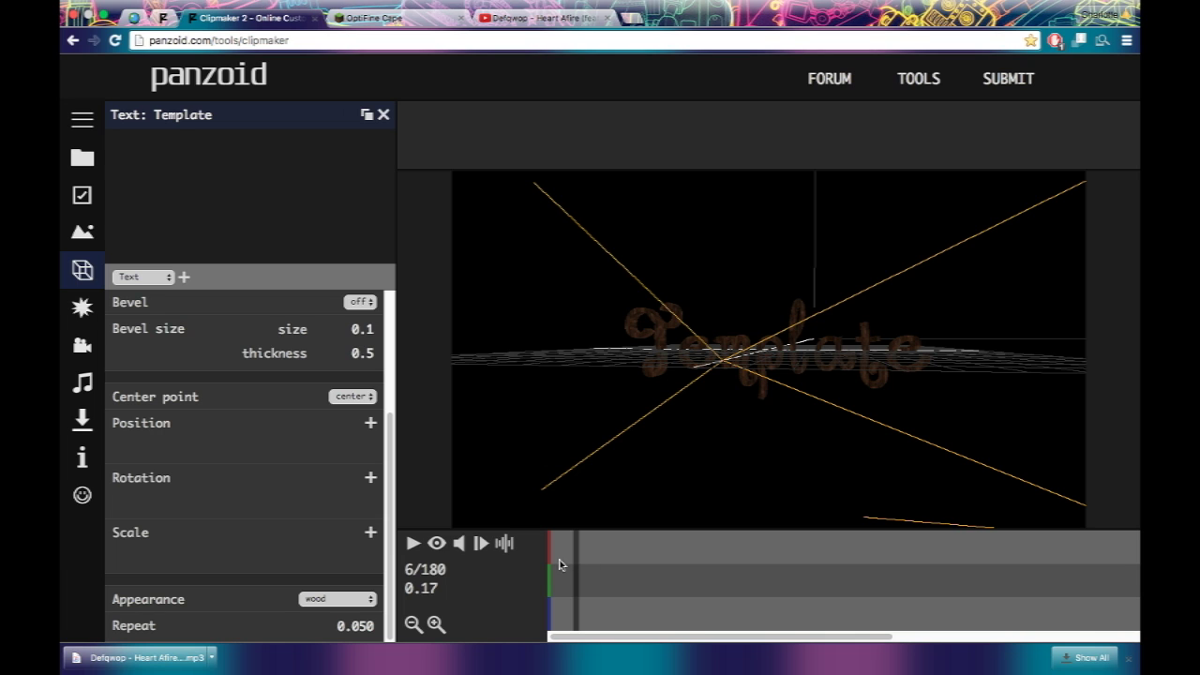
{"action": "left_click", "coordinate": [551, 560]}
{"action": "left_click", "coordinate": [435, 544]}
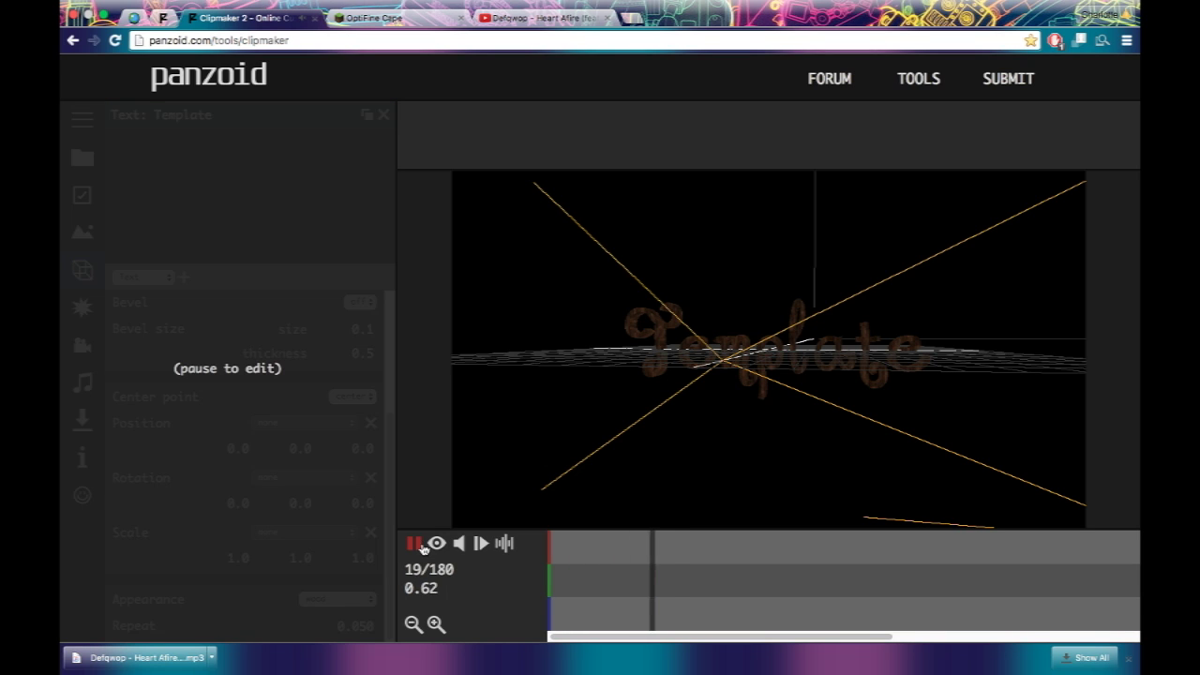
{"action": "key", "text": "space"}
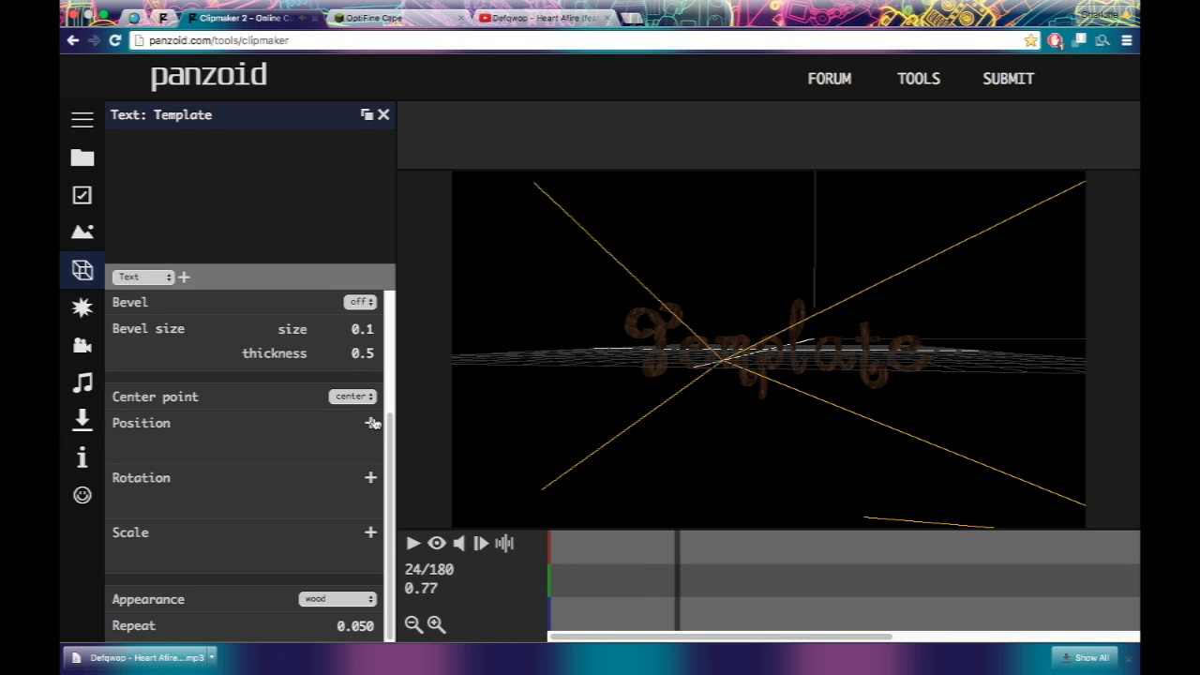
{"action": "left_click", "coordinate": [370, 479]}
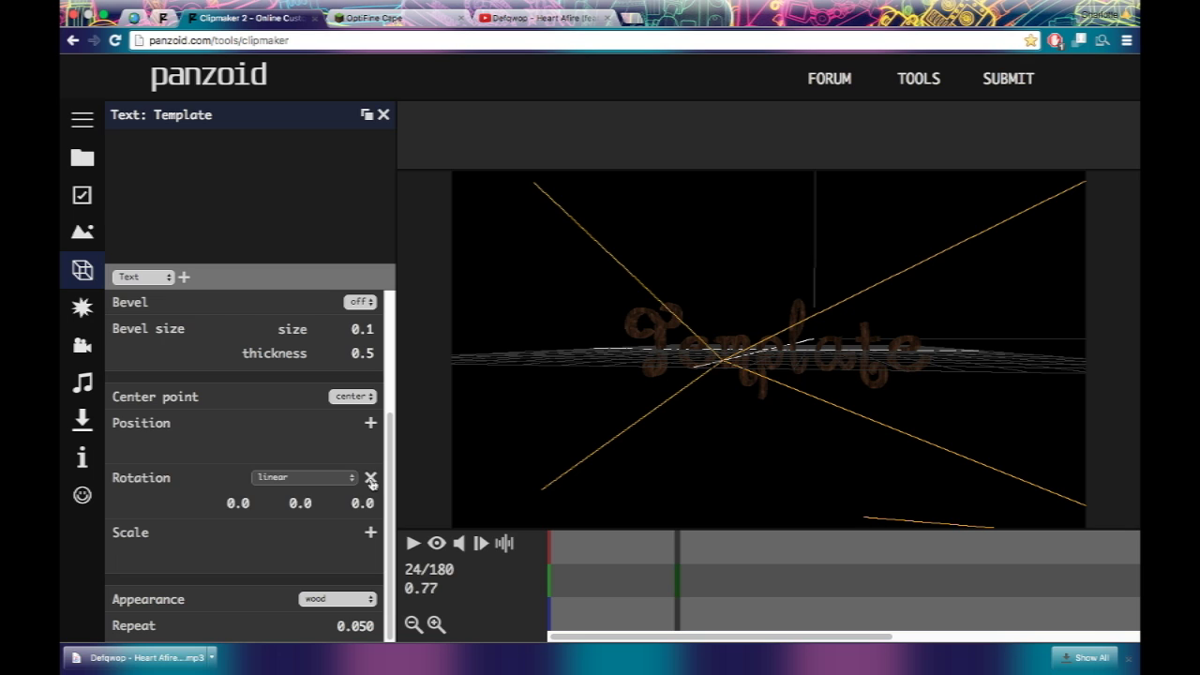
{"action": "left_click", "coordinate": [370, 423]}
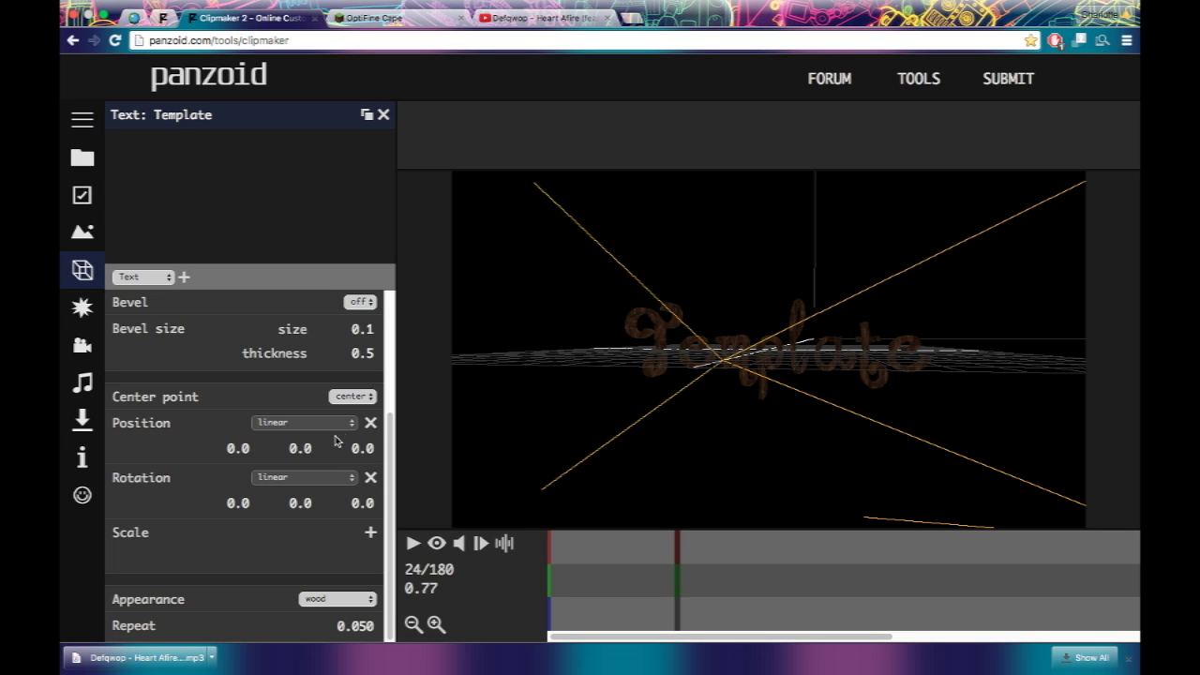
At frame 1, set the text's Position X to 1000 so it starts off-screen.
{"action": "left_click", "coordinate": [551, 560]}
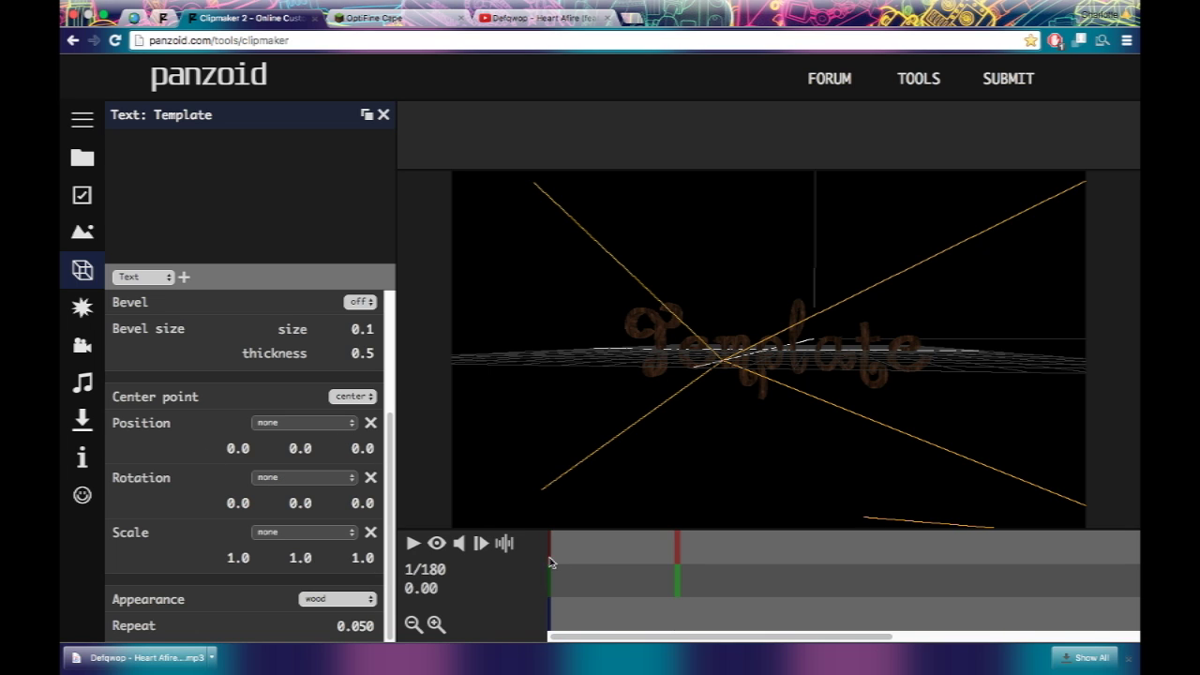
{"action": "left_click", "coordinate": [329, 423]}
{"action": "left_click", "coordinate": [329, 429]}
{"action": "key", "text": "Tab"}
{"action": "type", "text": "1000"}
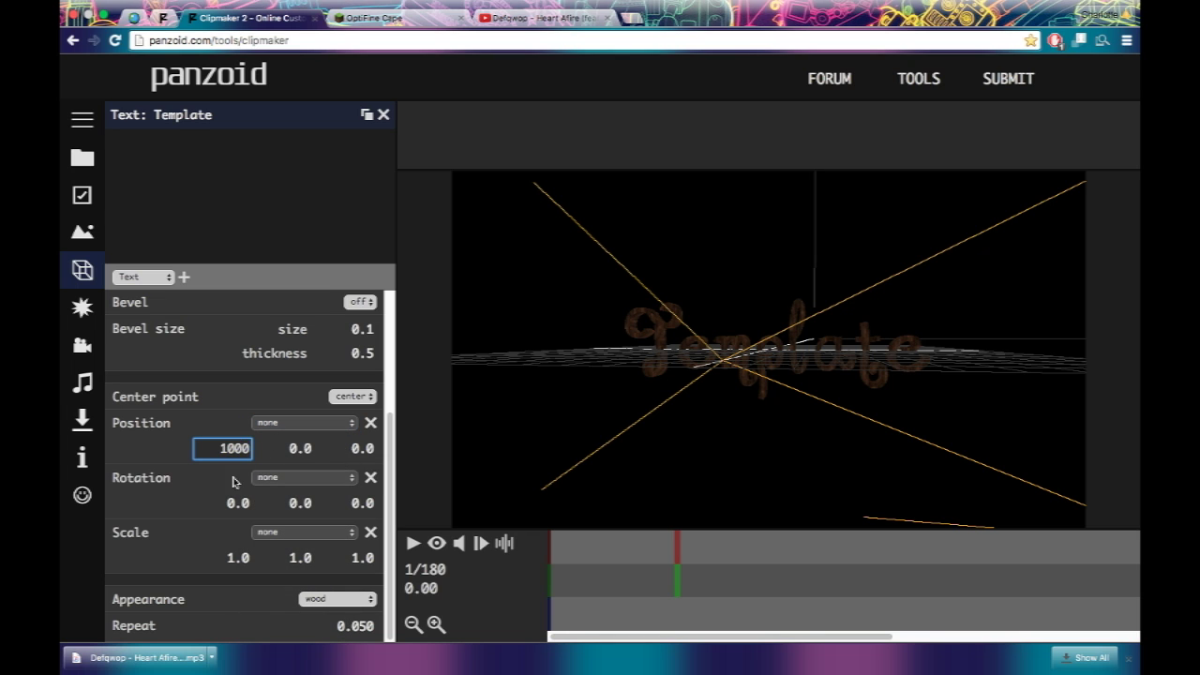
{"action": "key", "text": "Return"}
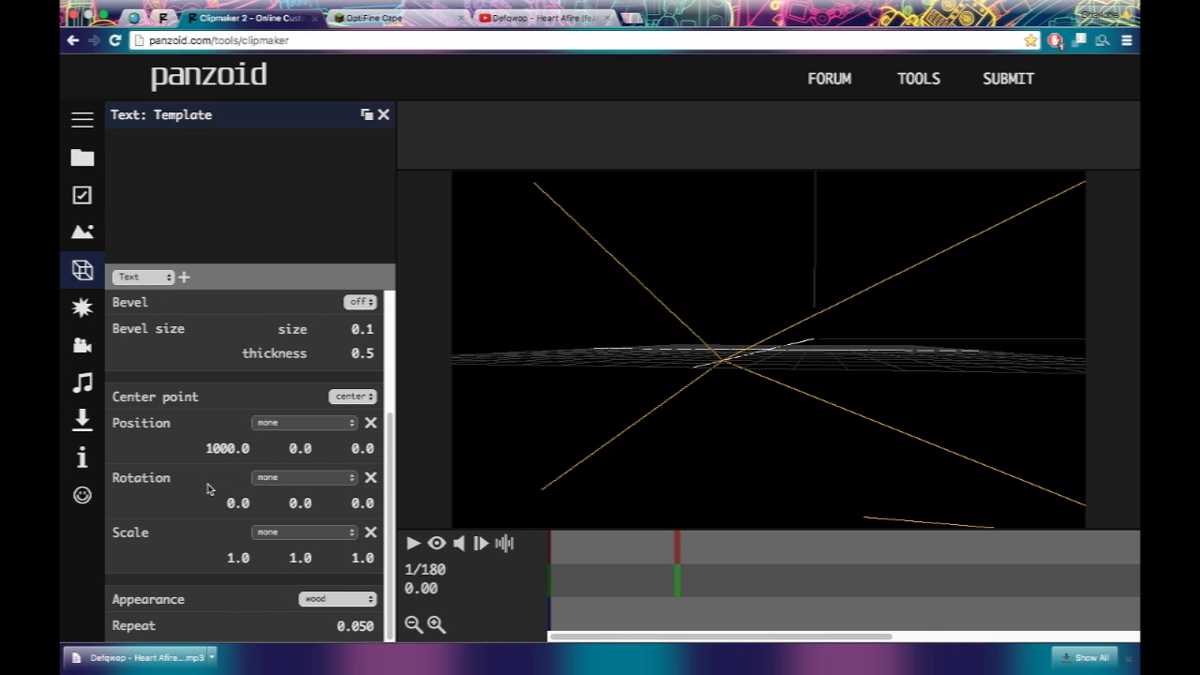
Jump to the frame 24 keyframe to confirm the text ends centred.
{"action": "left_click", "coordinate": [672, 546]}
{"action": "left_click", "coordinate": [678, 545]}
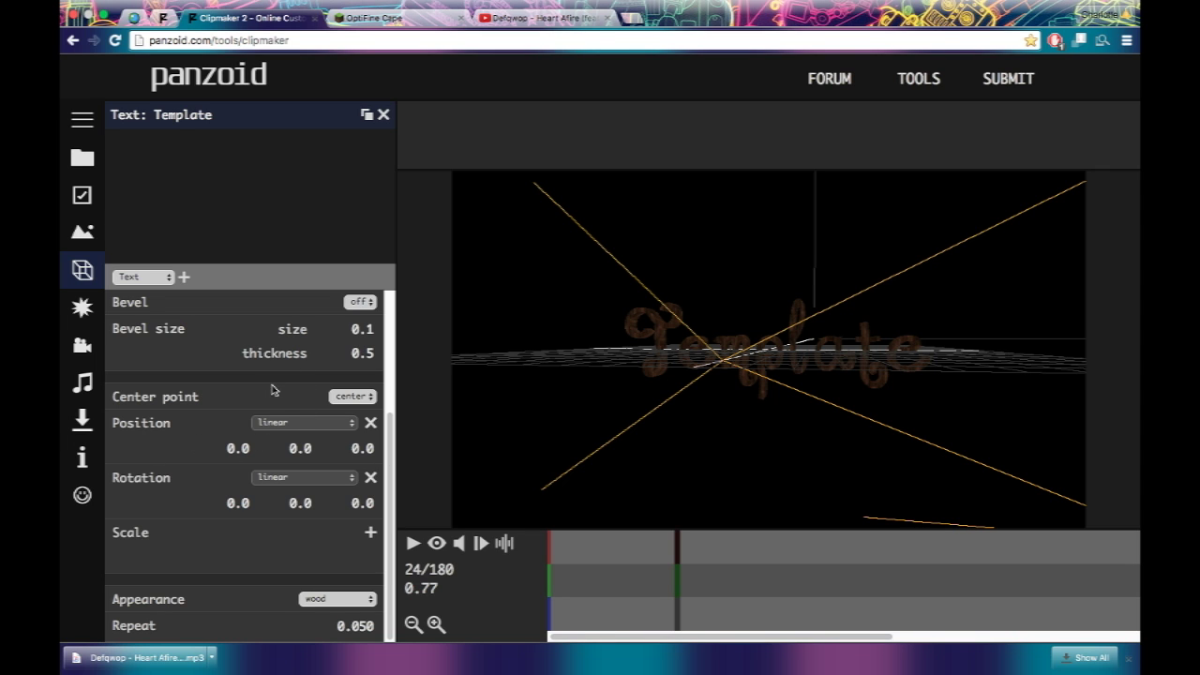
{"action": "scroll", "coordinate": [272, 390], "scroll_direction": "up", "scroll_amount": 1}
{"action": "scroll", "coordinate": [276, 396], "scroll_direction": "down", "scroll_amount": 1}
{"action": "scroll", "coordinate": [319, 476], "scroll_direction": "up", "scroll_amount": 1}
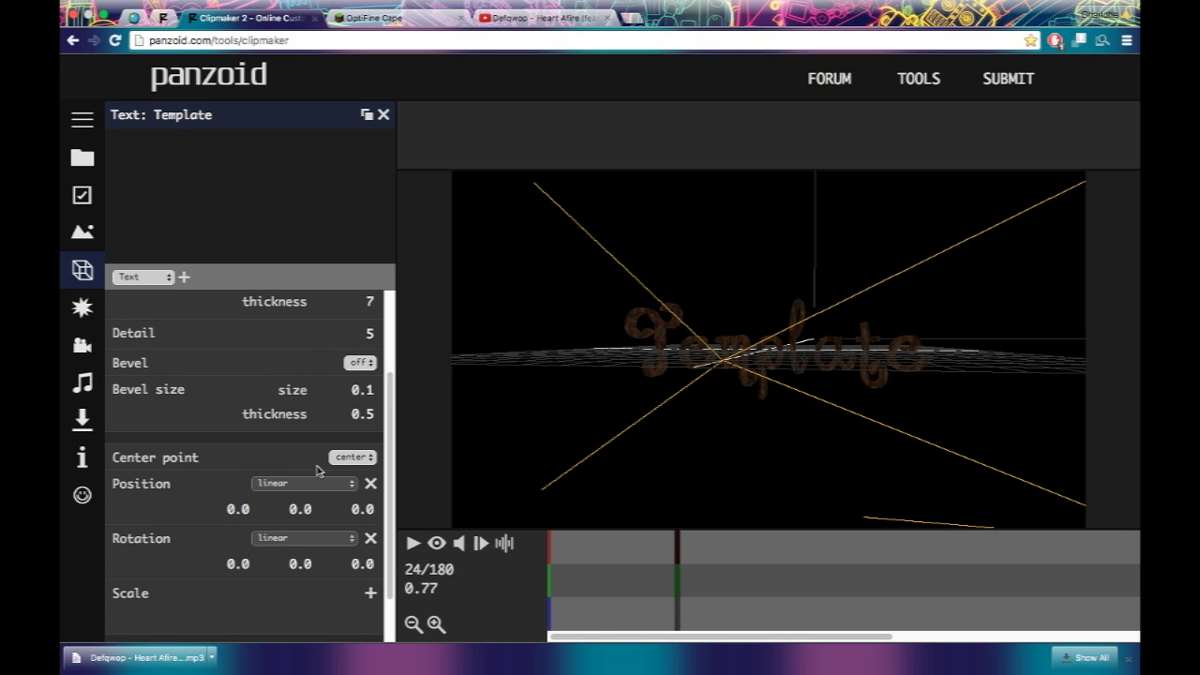
{"action": "scroll", "coordinate": [324, 501], "scroll_direction": "down", "scroll_amount": 1}
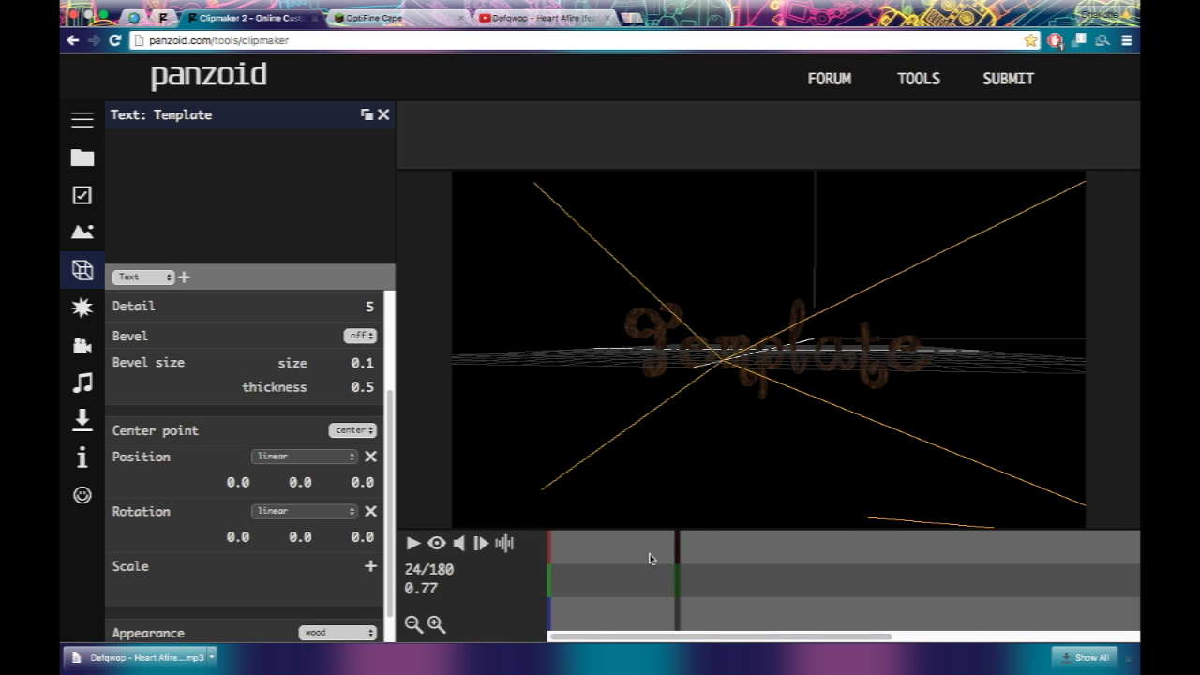
Play and scrub the slide-in around frames 22–32 to check the text's motion.
{"action": "left_click", "coordinate": [548, 551]}
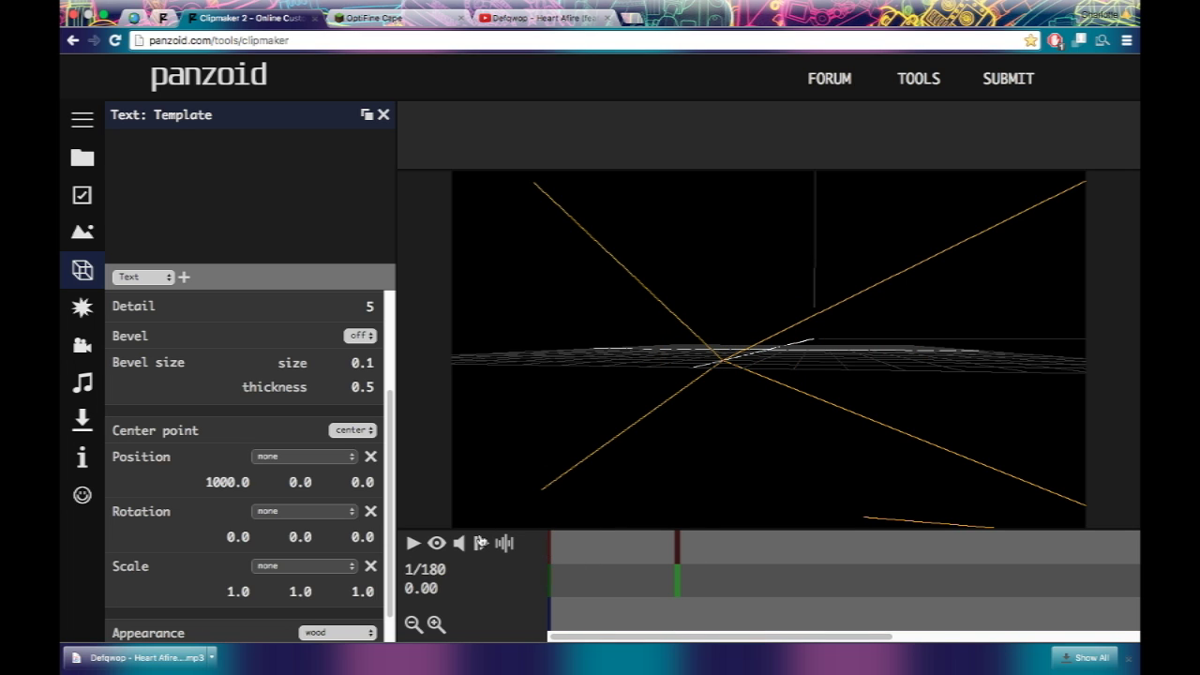
{"action": "left_click", "coordinate": [414, 543]}
{"action": "left_click", "coordinate": [411, 544]}
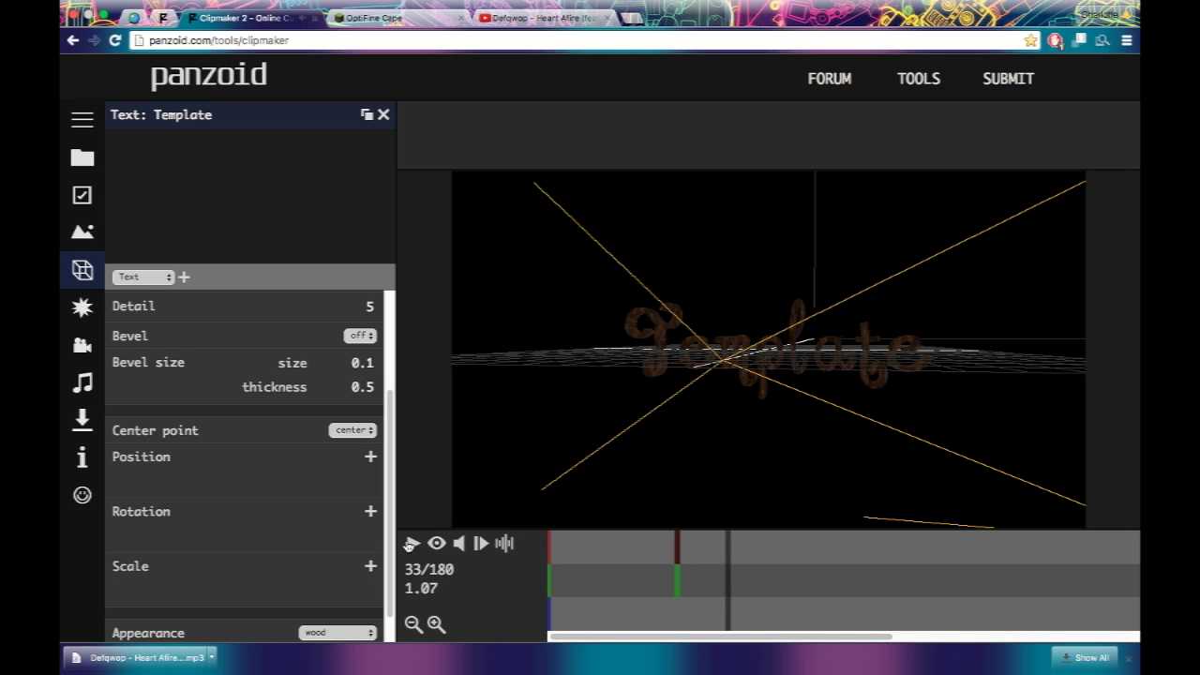
{"action": "left_click", "coordinate": [548, 539]}
{"action": "left_click", "coordinate": [413, 543]}
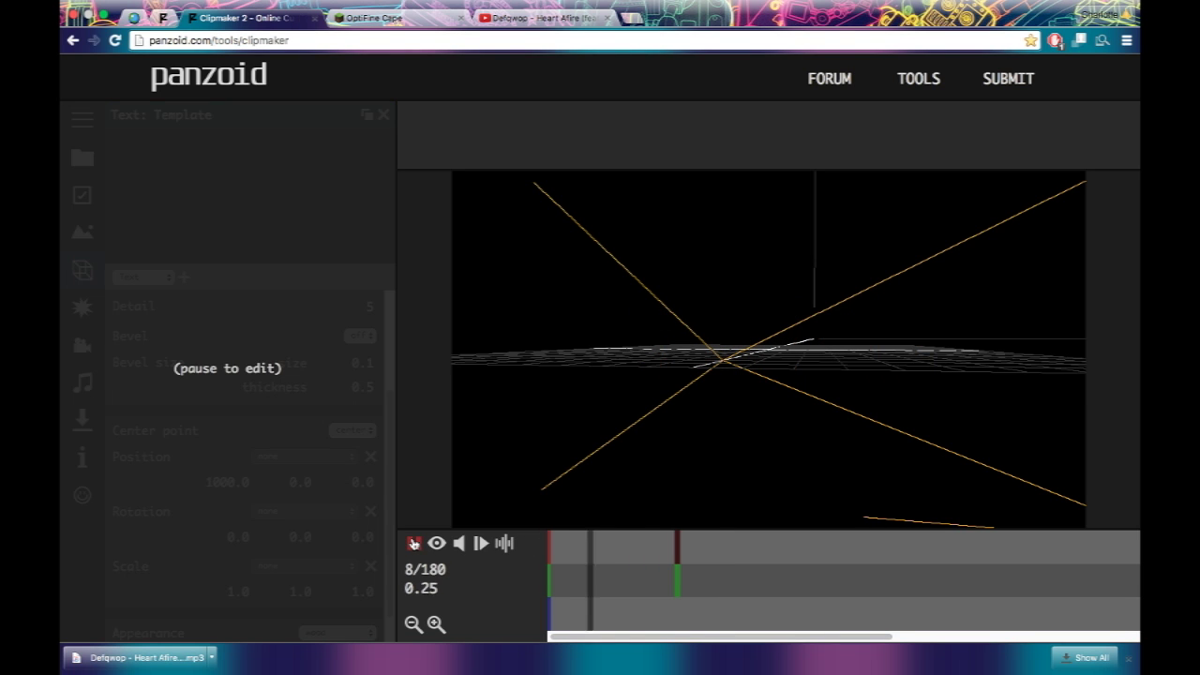
{"action": "left_click", "coordinate": [413, 544]}
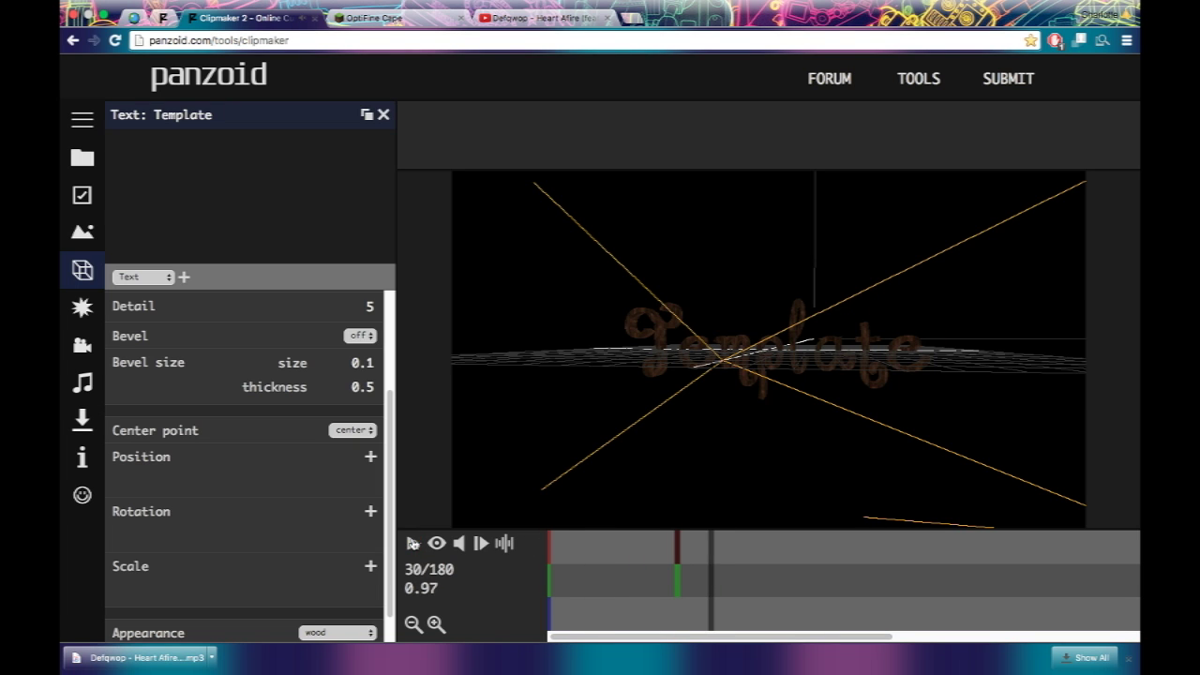
{"action": "left_click", "coordinate": [675, 577]}
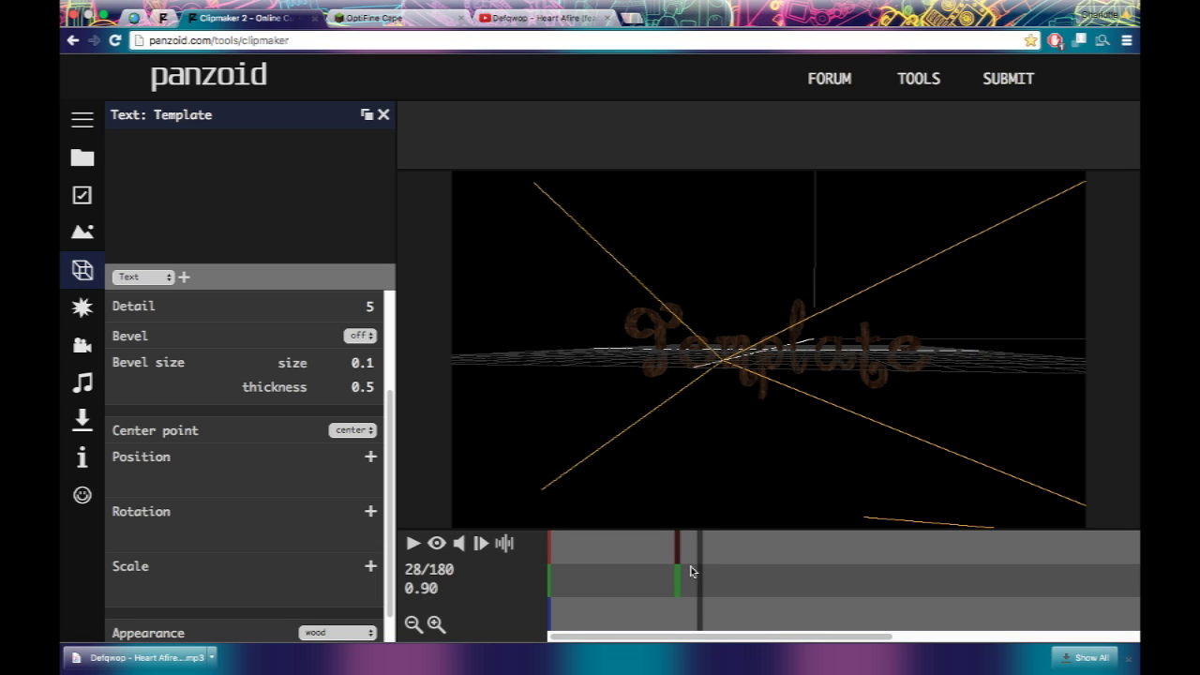
{"action": "left_click", "coordinate": [704, 565]}
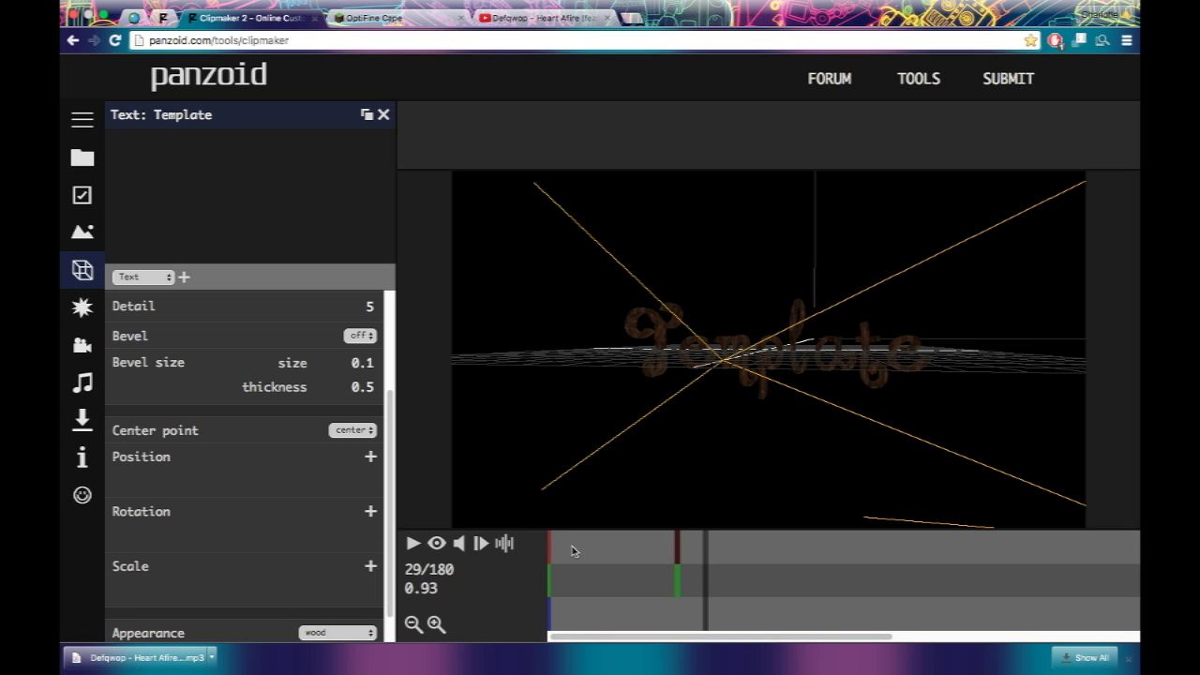
{"action": "left_click", "coordinate": [413, 549]}
{"action": "left_click", "coordinate": [414, 550]}
{"action": "left_click", "coordinate": [669, 581]}
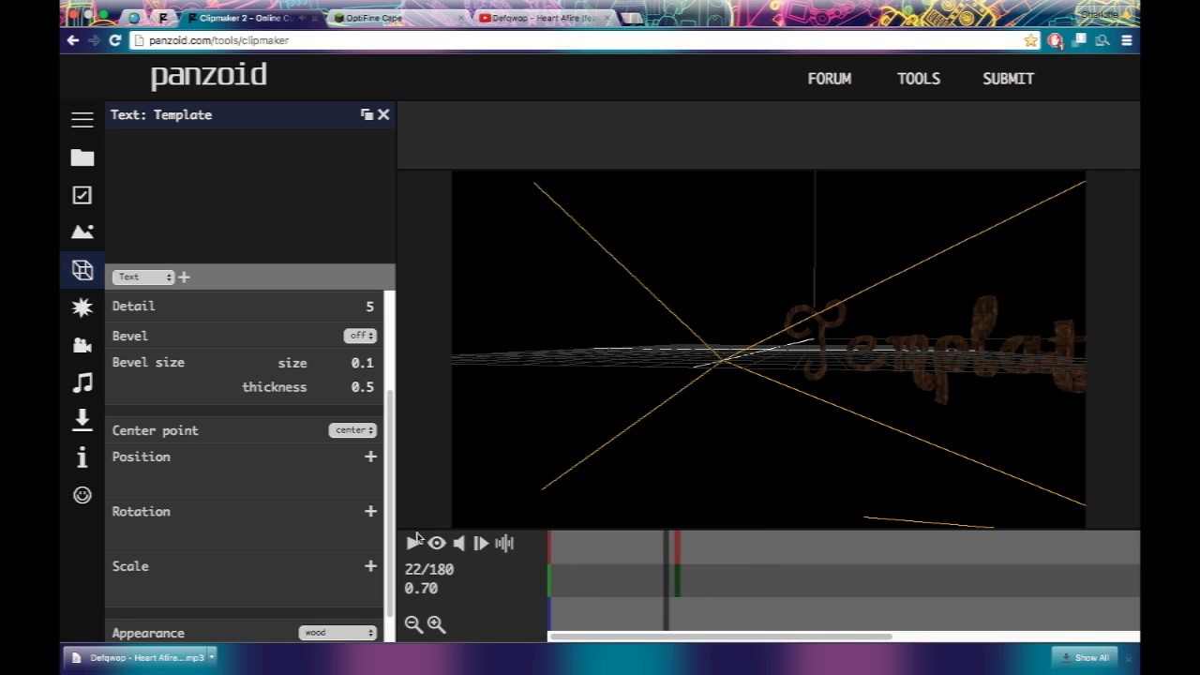
{"action": "left_click", "coordinate": [414, 542]}
{"action": "left_click", "coordinate": [414, 543]}
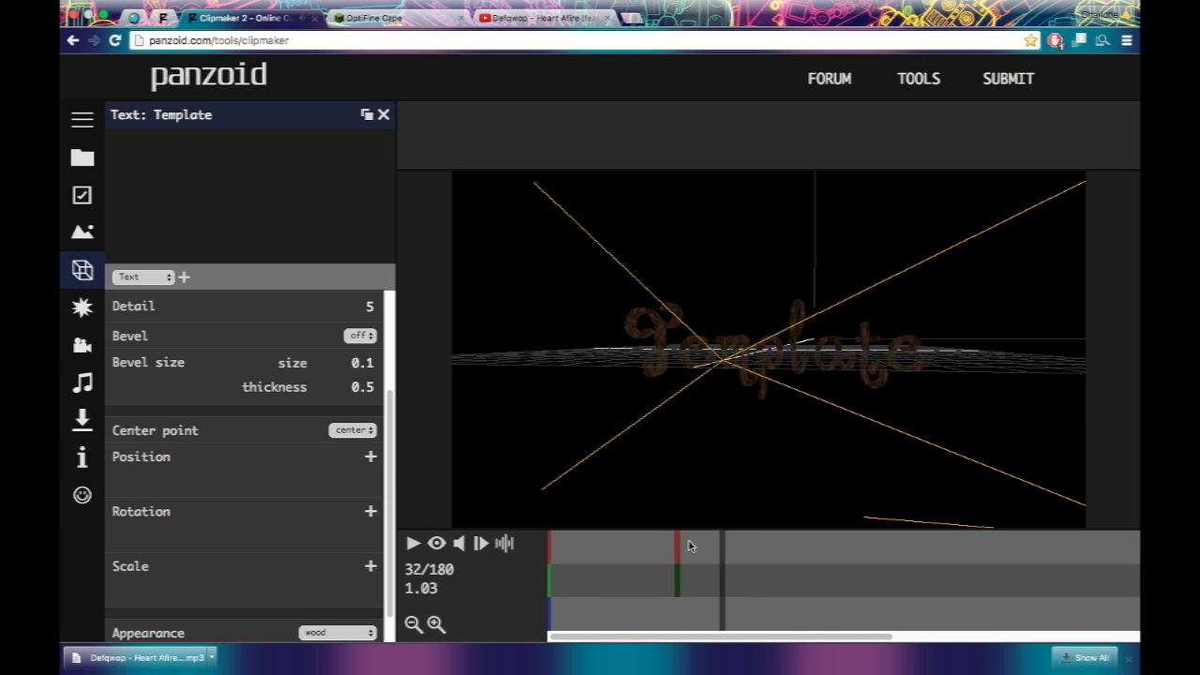
Replay the animation from frame 1 and pause at frame 51.
{"action": "left_click", "coordinate": [605, 585]}
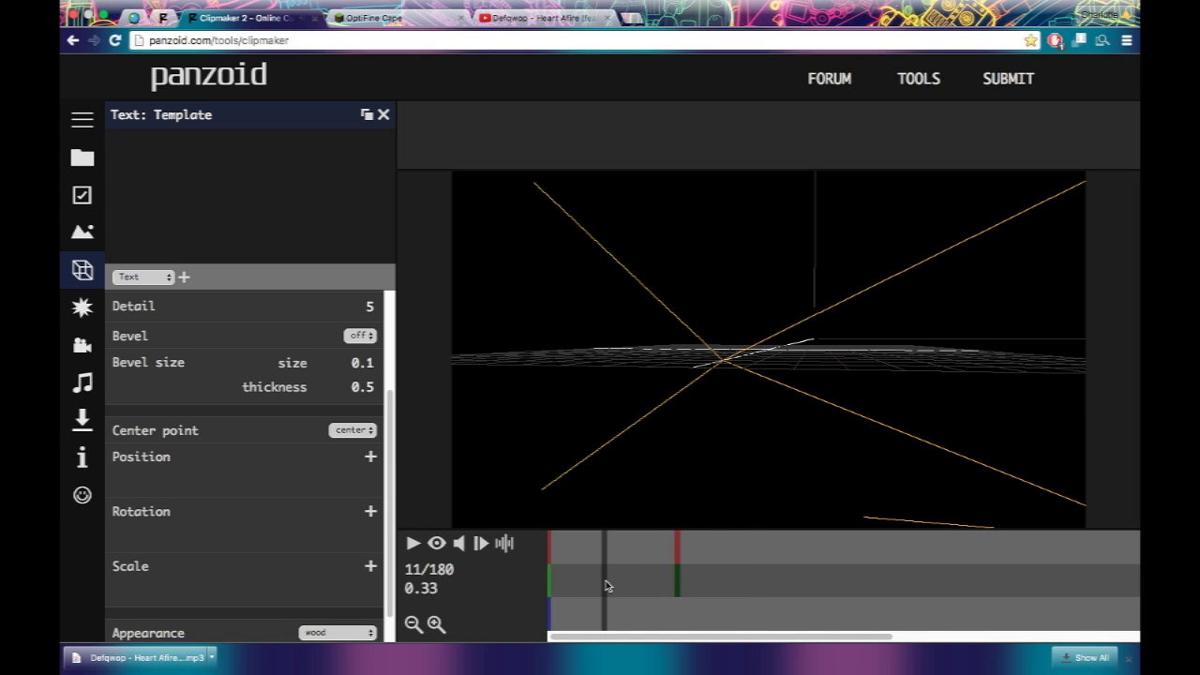
{"action": "left_click", "coordinate": [570, 574]}
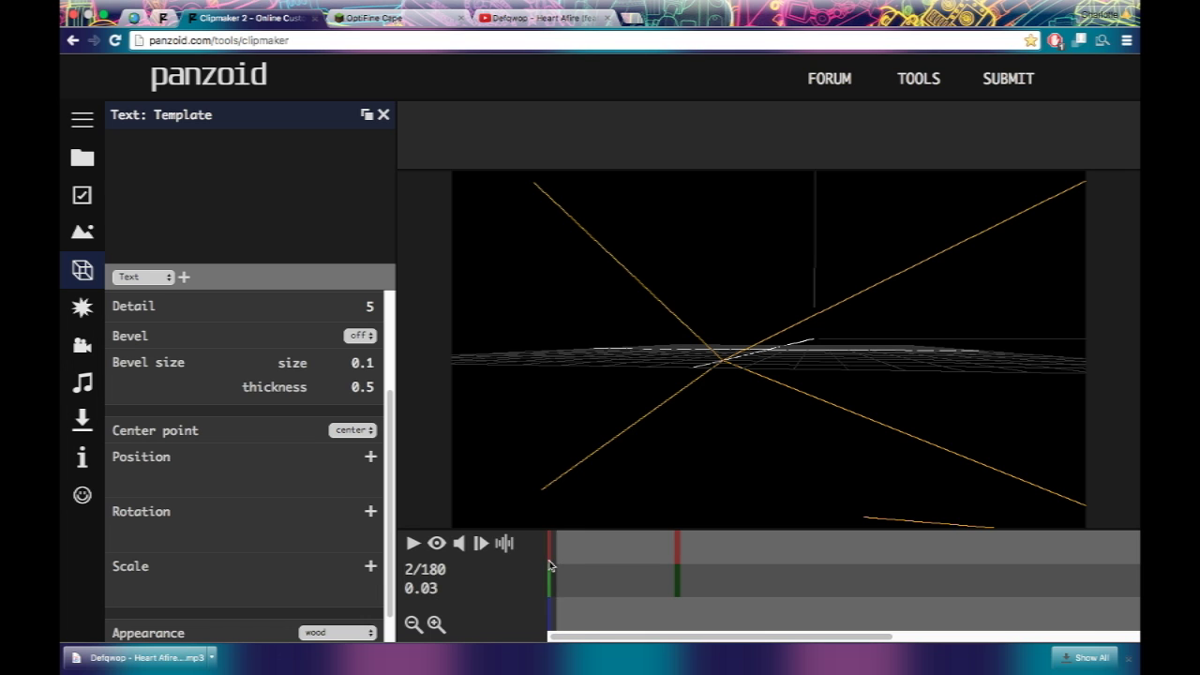
{"action": "left_click", "coordinate": [547, 564]}
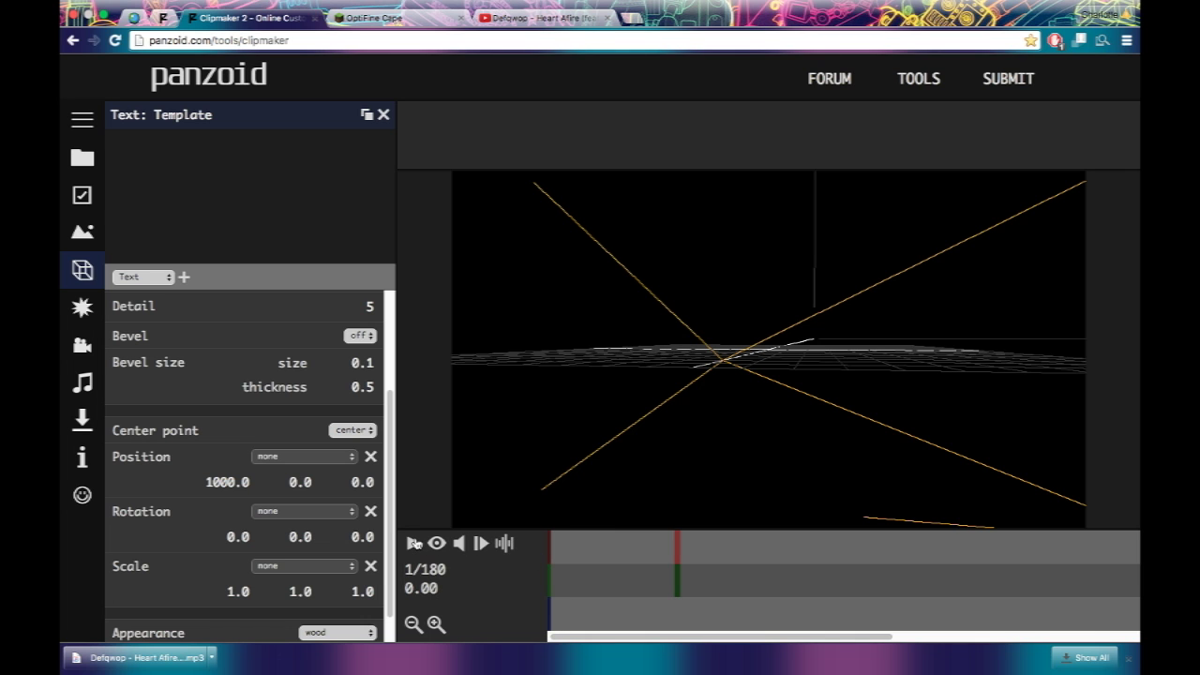
{"action": "left_click", "coordinate": [413, 543]}
{"action": "left_click", "coordinate": [414, 543]}
{"action": "left_click", "coordinate": [414, 544]}
{"action": "left_click", "coordinate": [415, 543]}
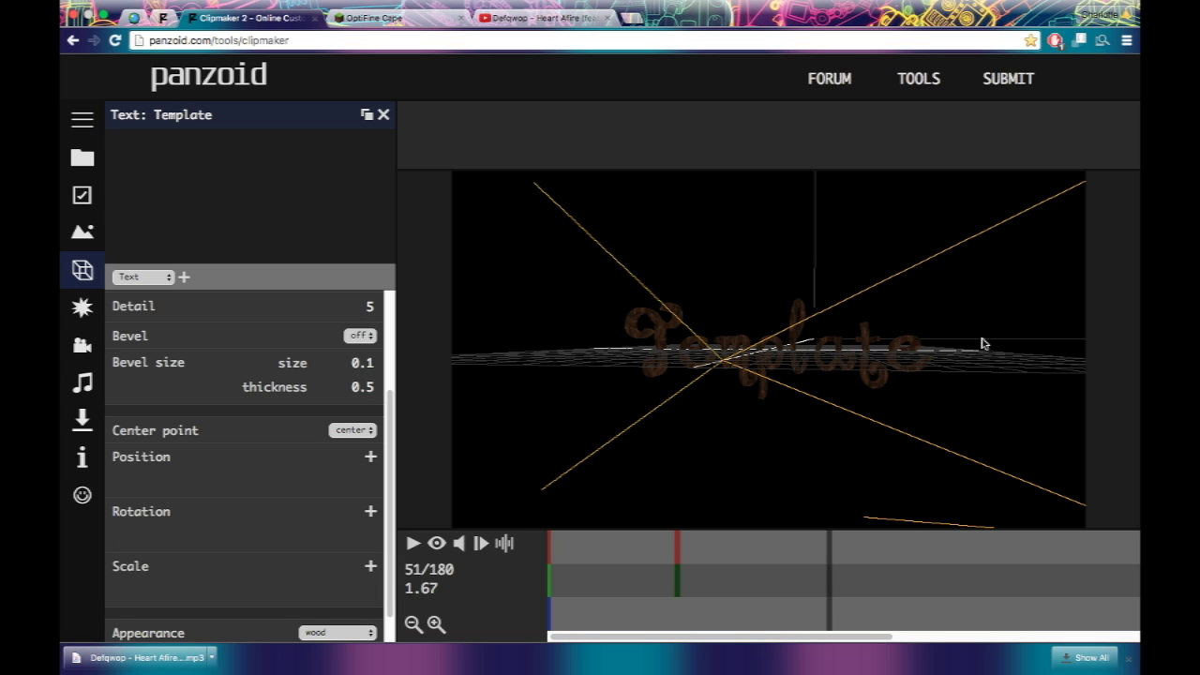
Add a Rotation keyframe at frame 51, keeping Y rotation at 0.
{"action": "scroll", "coordinate": [286, 507], "scroll_direction": "down", "scroll_amount": 1}
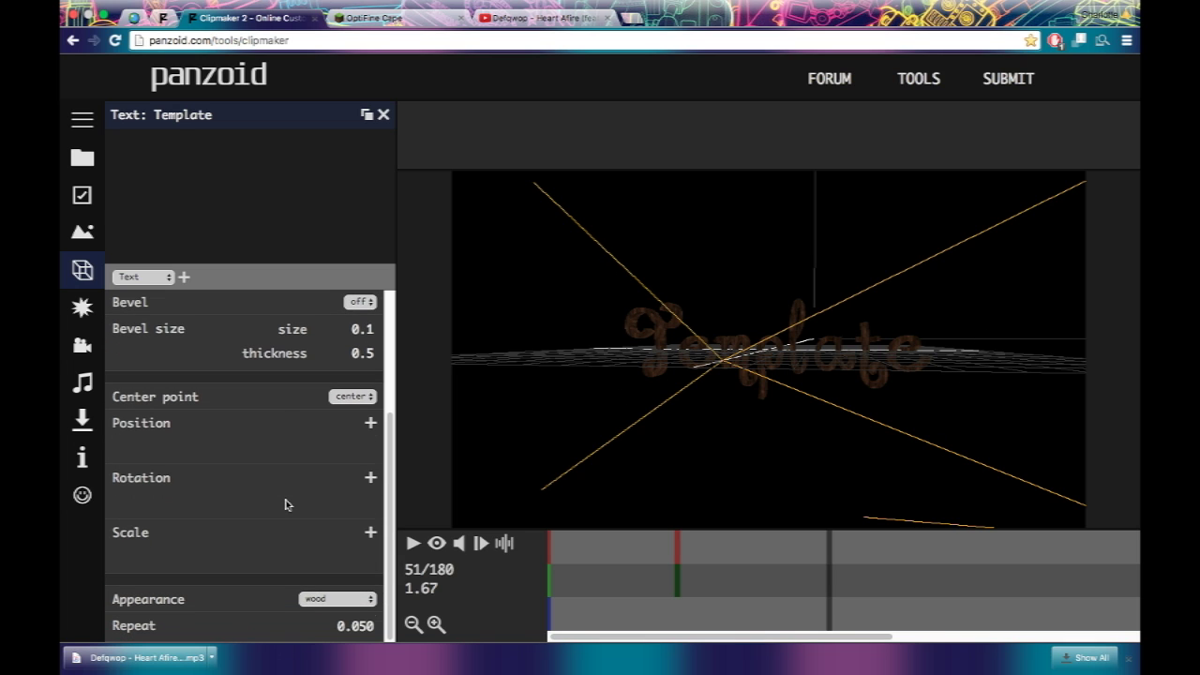
{"action": "scroll", "coordinate": [295, 488], "scroll_direction": "up", "scroll_amount": 2}
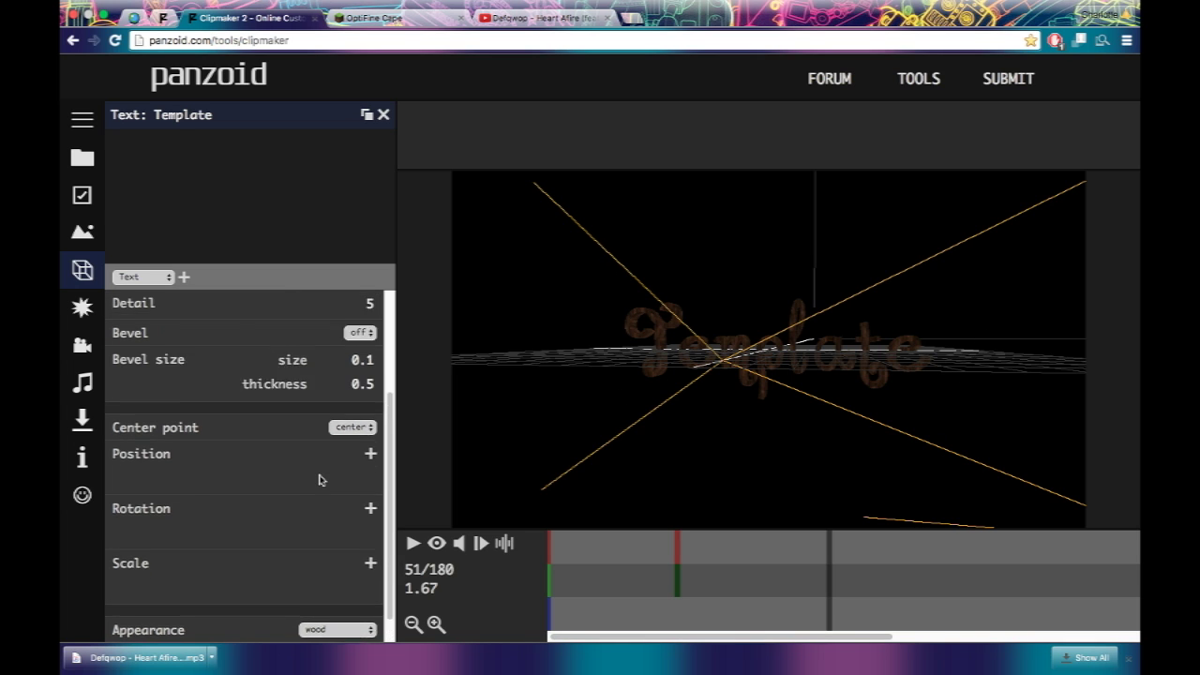
{"action": "scroll", "coordinate": [332, 482], "scroll_direction": "down", "scroll_amount": 1}
{"action": "left_click", "coordinate": [370, 516]}
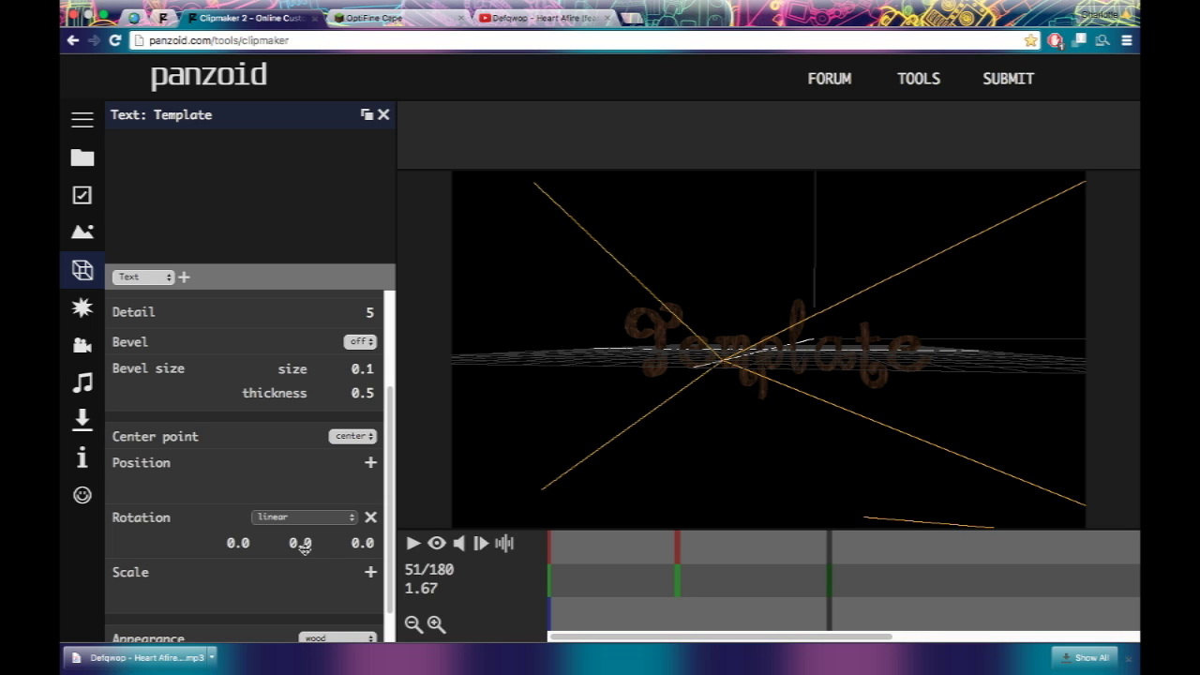
{"action": "left_click", "coordinate": [302, 543]}
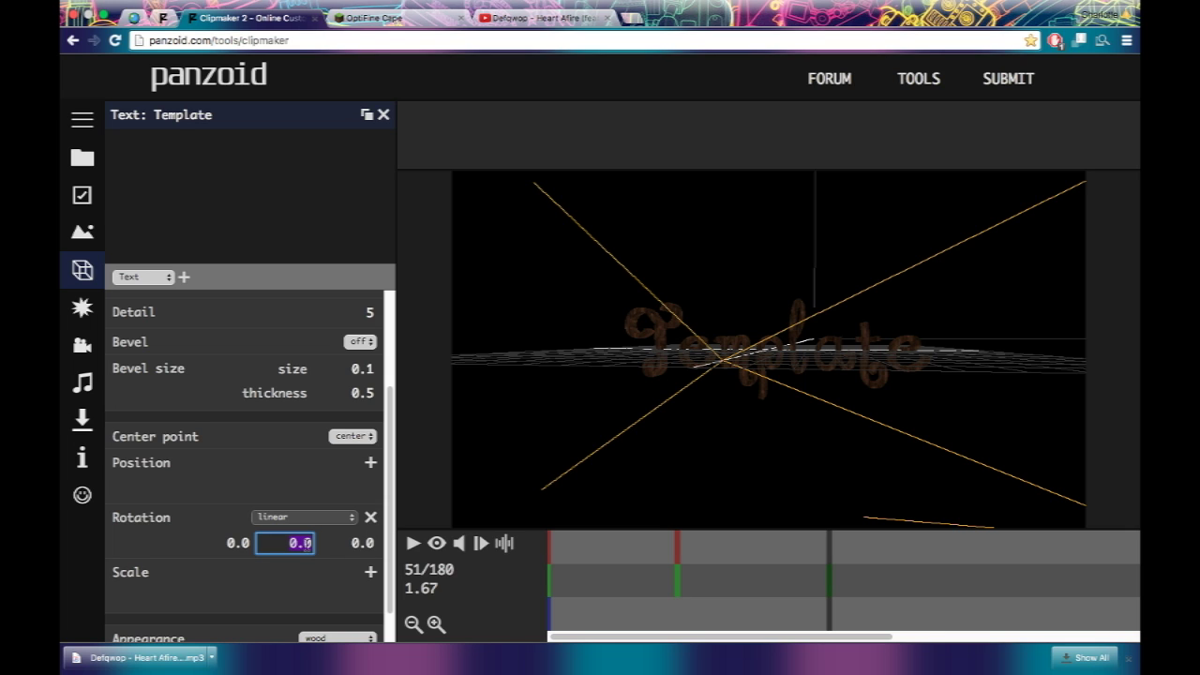
{"action": "type", "text": "2"}
{"action": "left_click", "coordinate": [320, 607]}
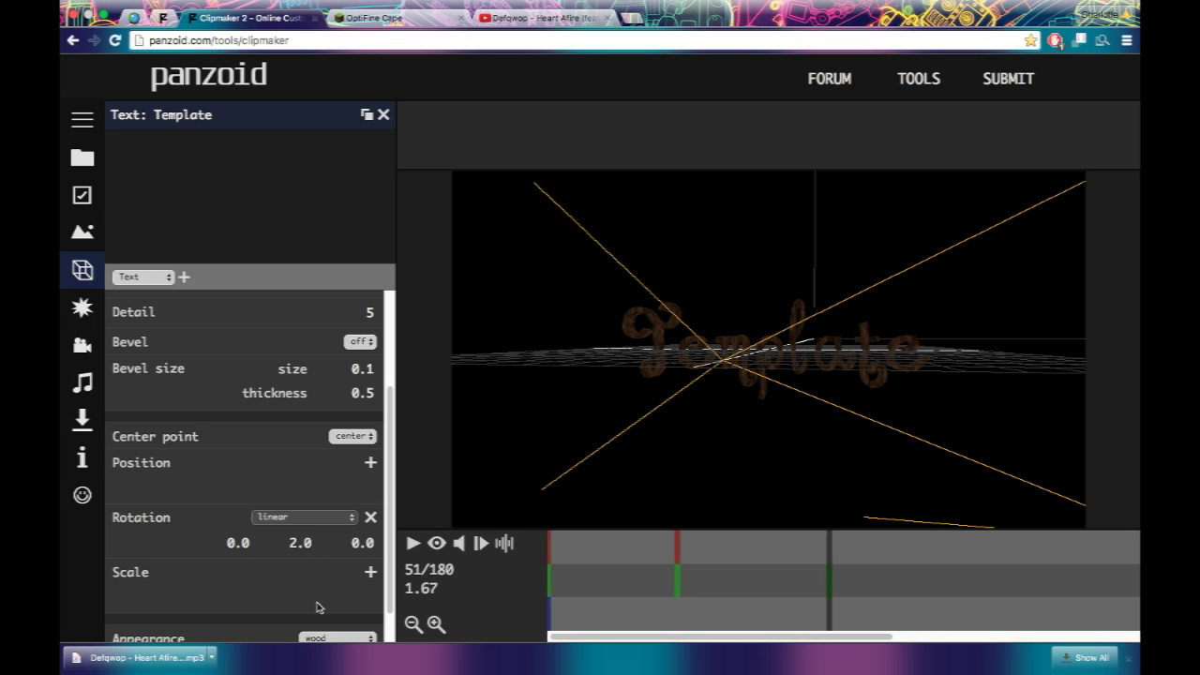
{"action": "left_click", "coordinate": [312, 546]}
{"action": "type", "text": "0"}
{"action": "left_click", "coordinate": [360, 546]}
{"action": "type", "text": "2"}
{"action": "left_click", "coordinate": [339, 565]}
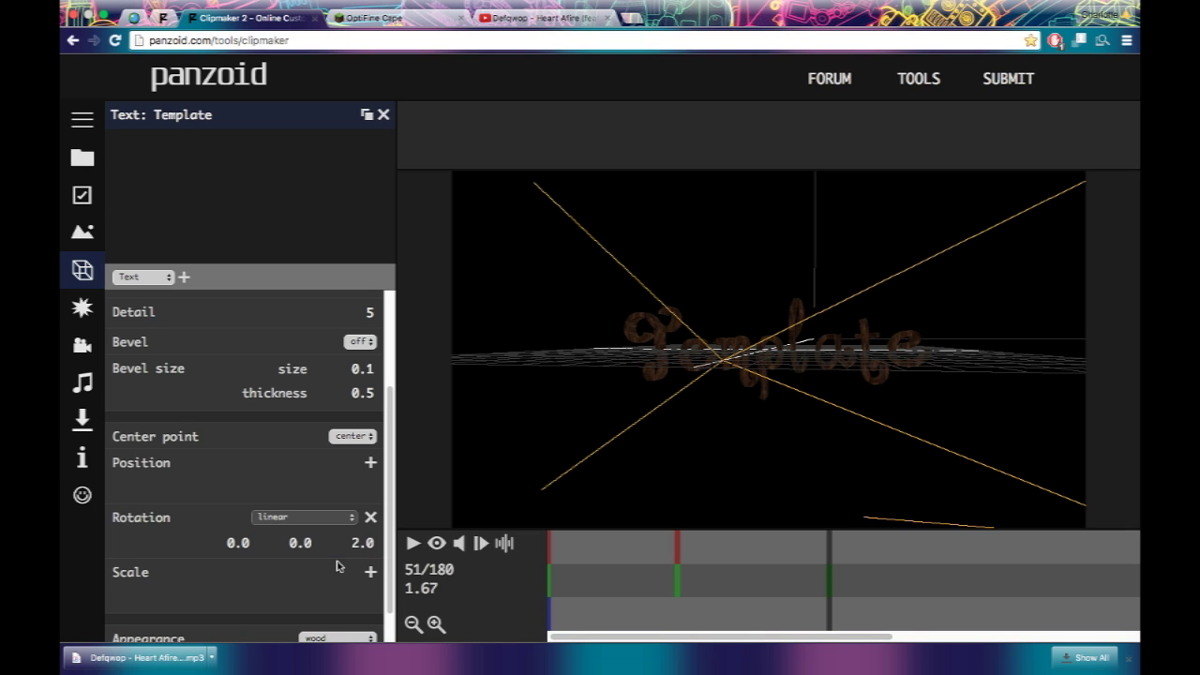
Set the frame 51 Z rotation to 30 degrees.
{"action": "left_click", "coordinate": [365, 543]}
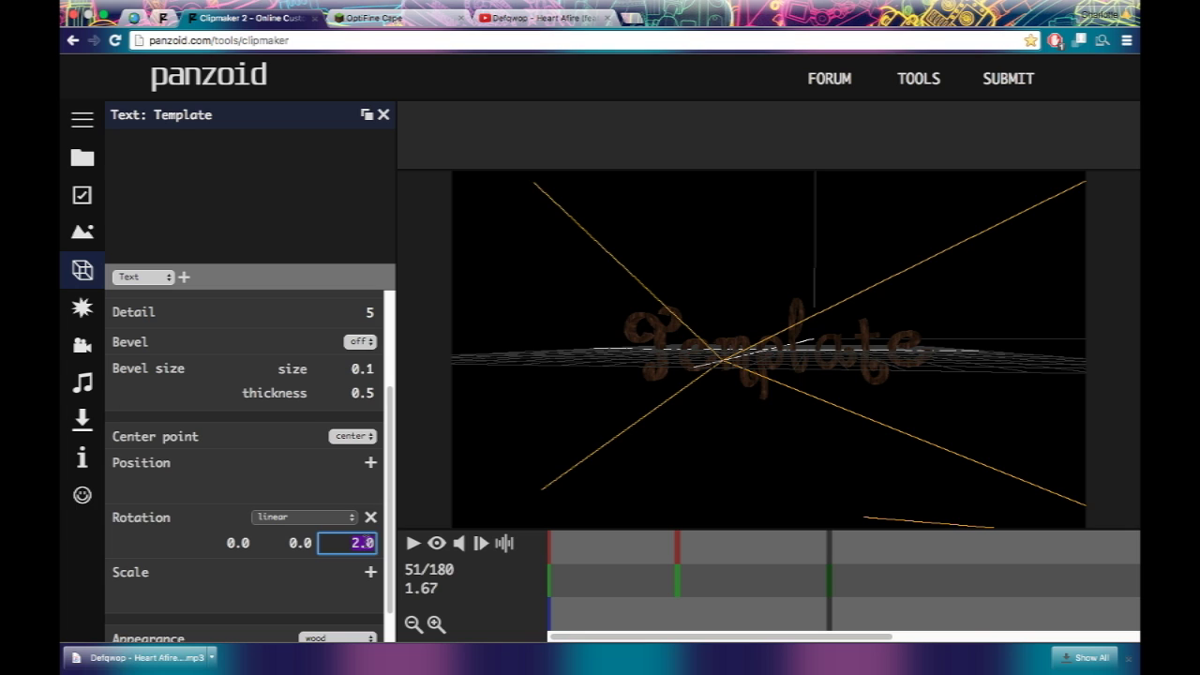
{"action": "type", "text": "50"}
{"action": "left_click", "coordinate": [303, 575]}
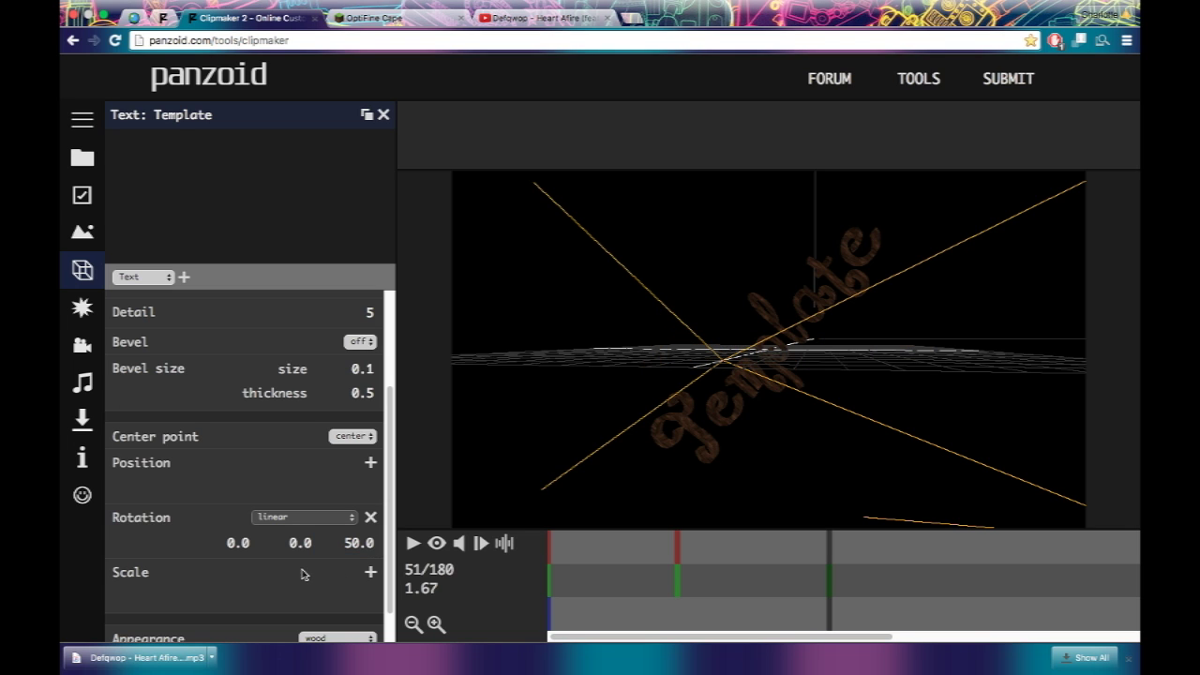
{"action": "left_click", "coordinate": [362, 542]}
{"action": "type", "text": "3"}
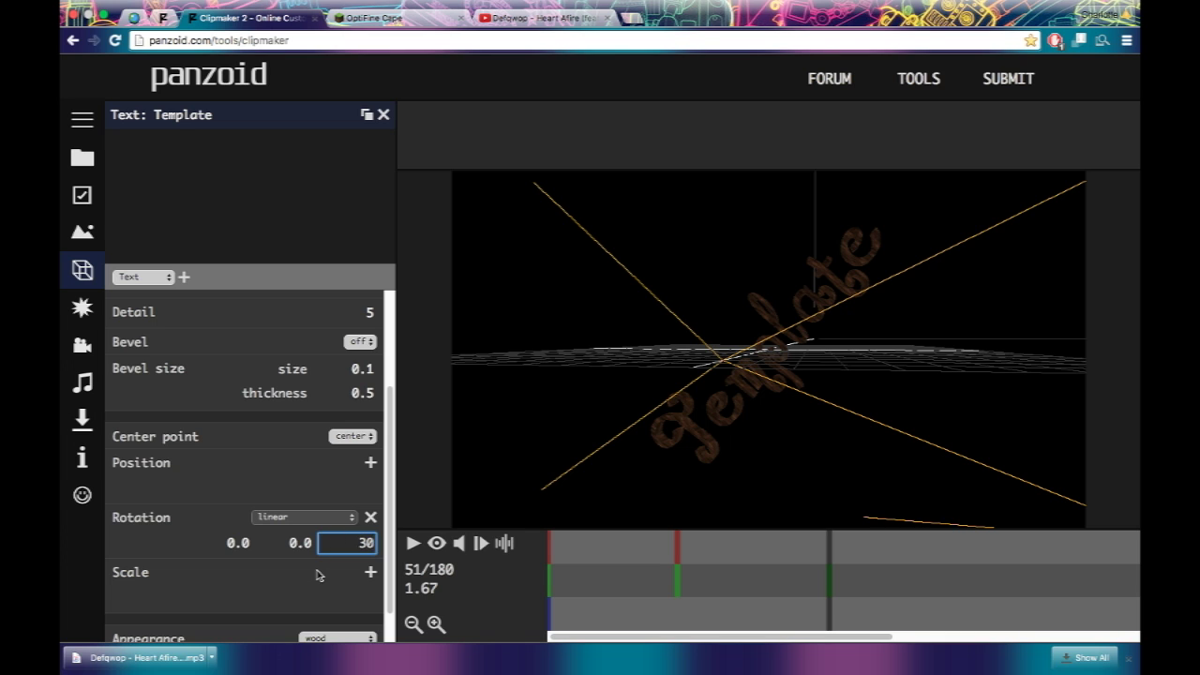
{"action": "type", "text": "0"}
{"action": "left_click", "coordinate": [318, 574]}
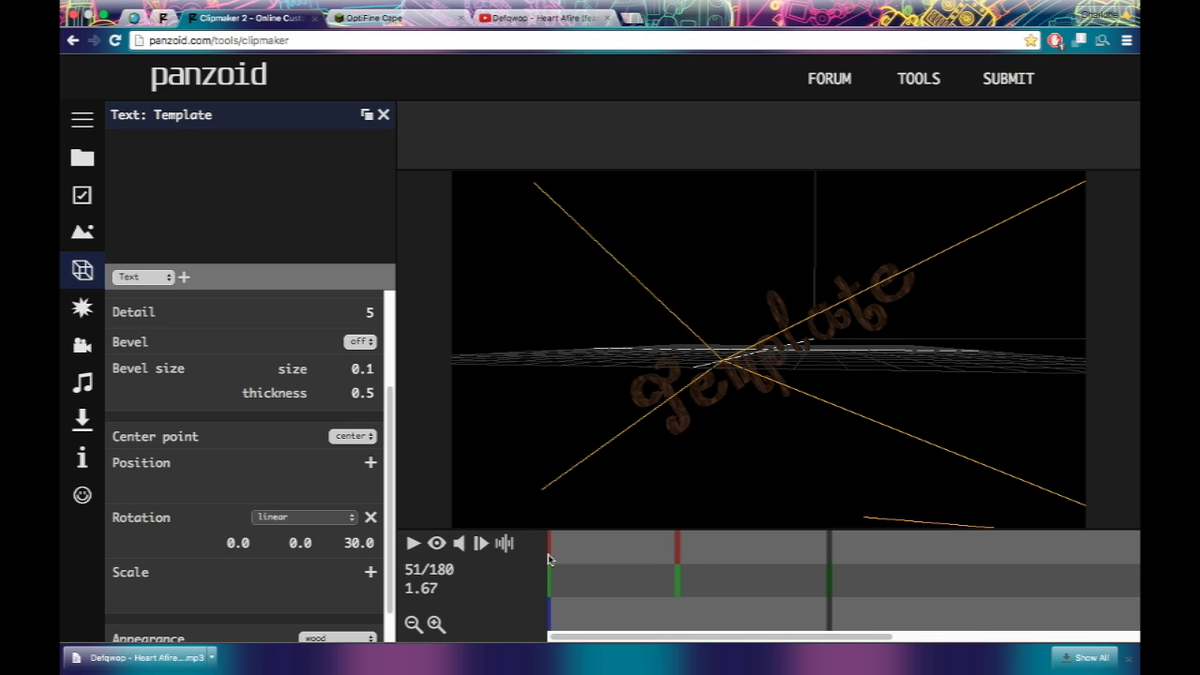
{"action": "key", "text": "Down"}
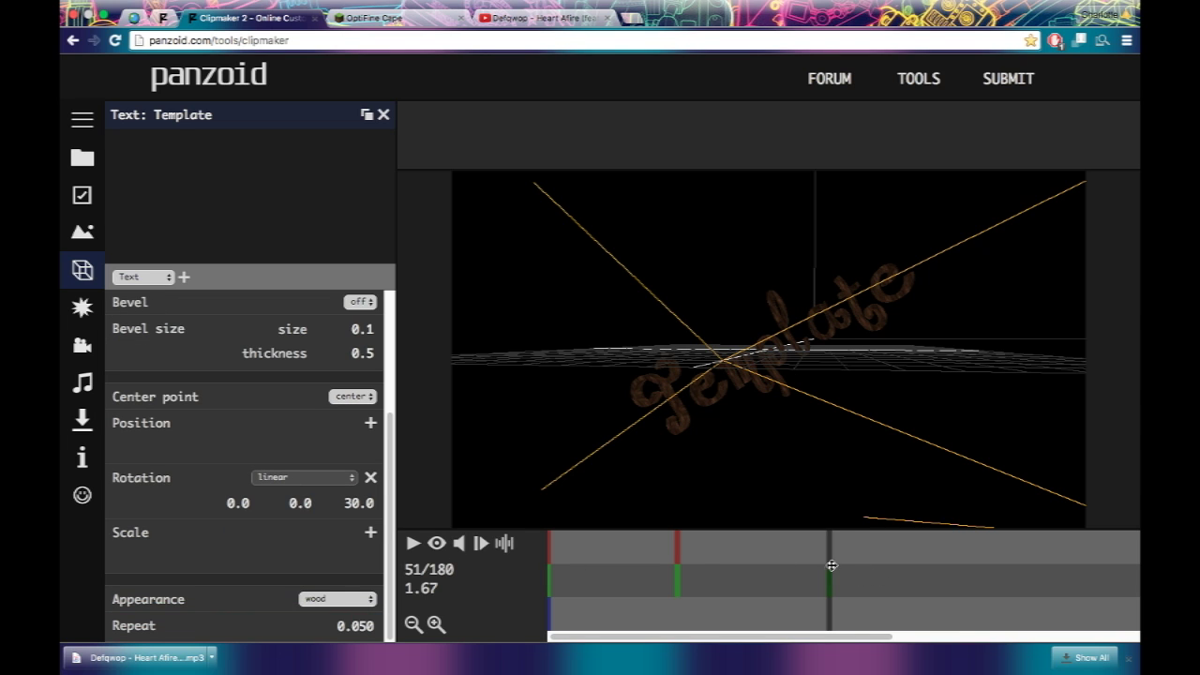
Add a Rotation keyframe at frame 55 with Z set to -30.
{"action": "left_click", "coordinate": [851, 555]}
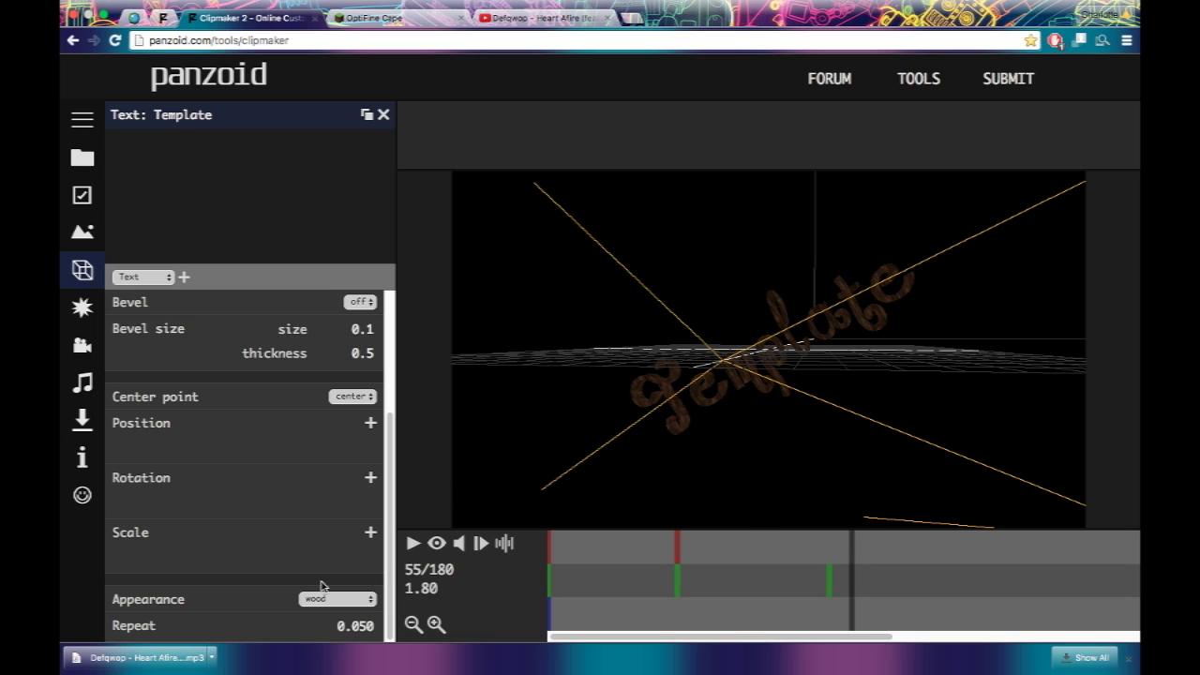
{"action": "left_click", "coordinate": [371, 479]}
{"action": "left_click", "coordinate": [347, 503]}
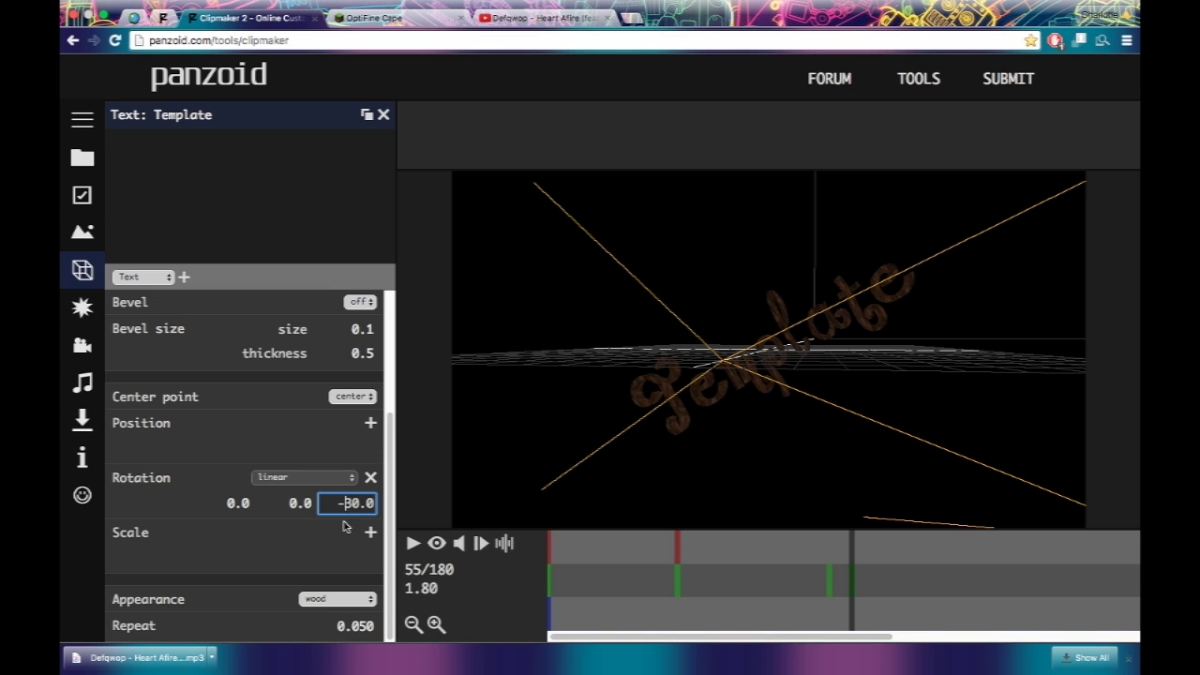
{"action": "key", "text": "Return"}
Play the intro from the start and pause at frame 84.
{"action": "left_click", "coordinate": [554, 541]}
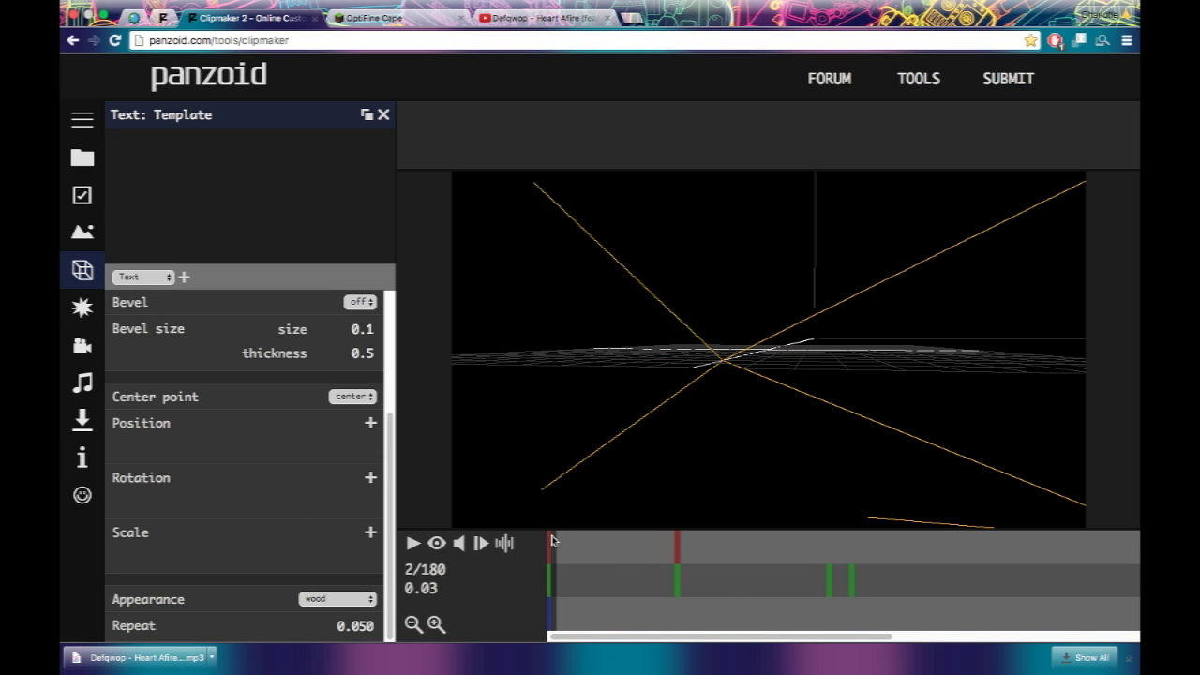
{"action": "left_click", "coordinate": [410, 545]}
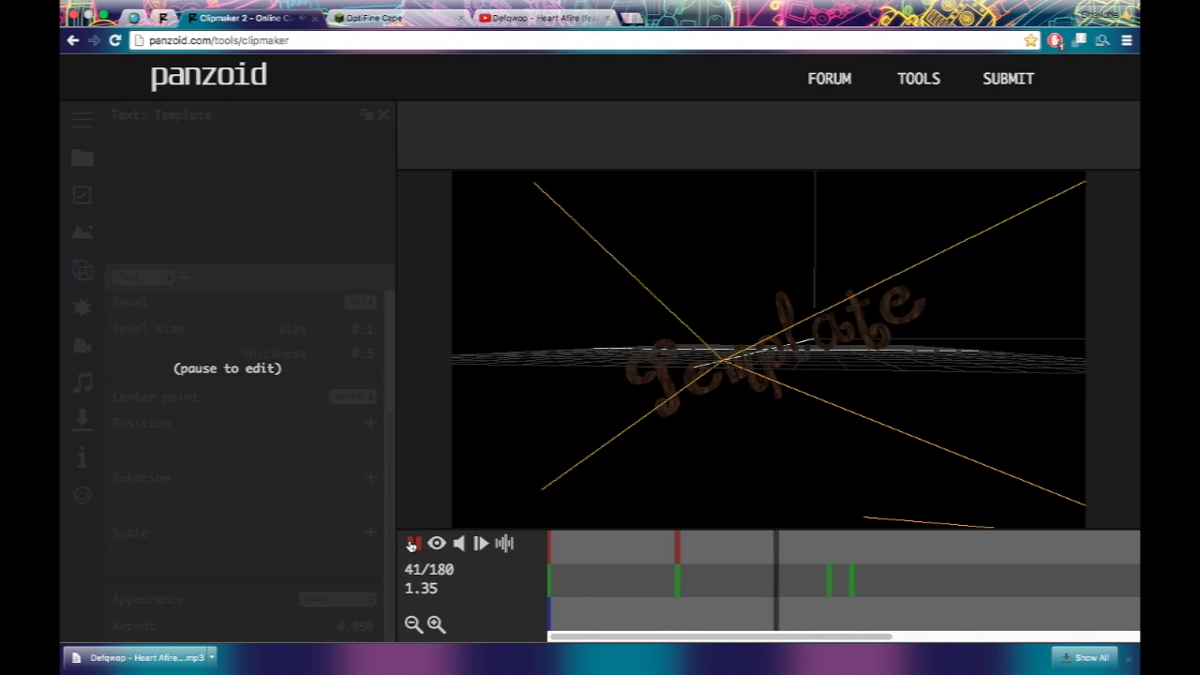
{"action": "left_click", "coordinate": [410, 545]}
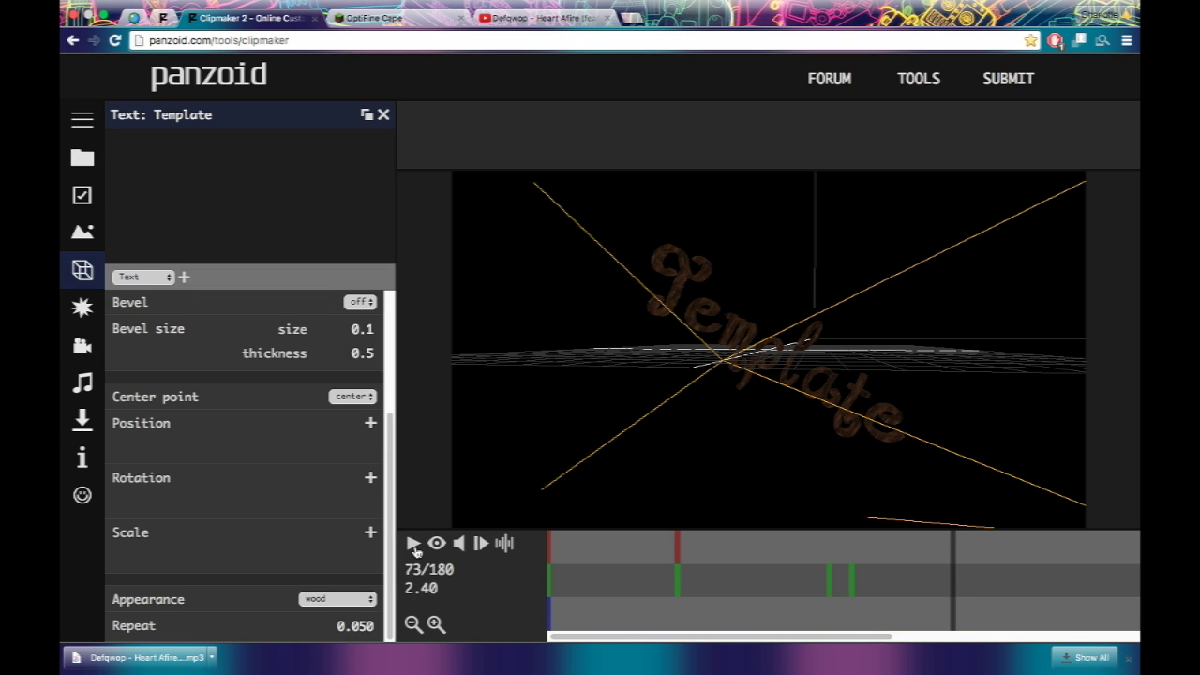
{"action": "left_click", "coordinate": [413, 546]}
{"action": "left_click", "coordinate": [414, 546]}
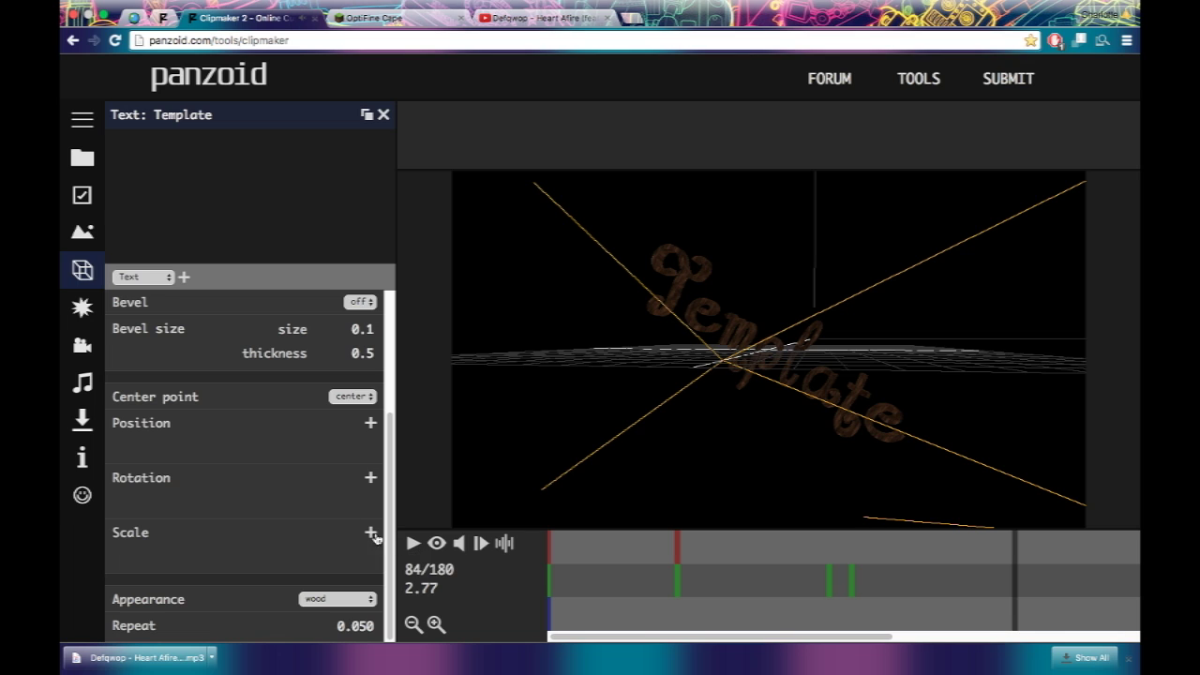
Add a Rotation keyframe at frame 84 with Z changed from -30 to 0.
{"action": "left_click", "coordinate": [370, 477]}
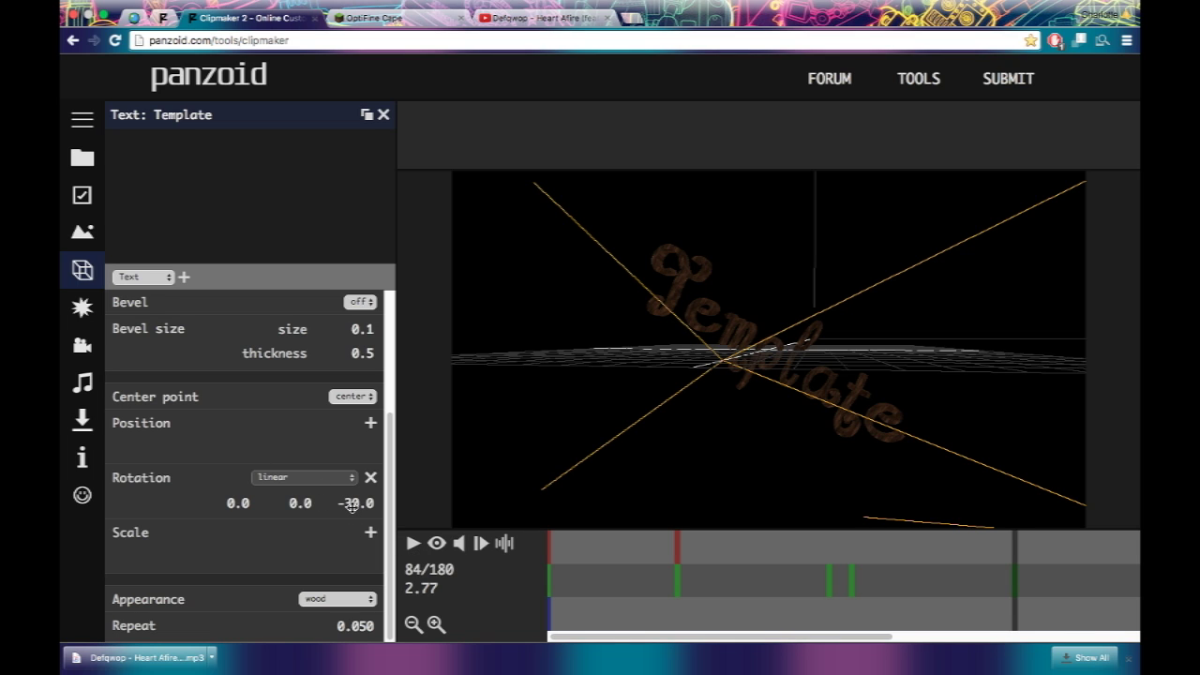
{"action": "left_click", "coordinate": [351, 504]}
{"action": "type", "text": "0"}
{"action": "key", "text": "Return"}
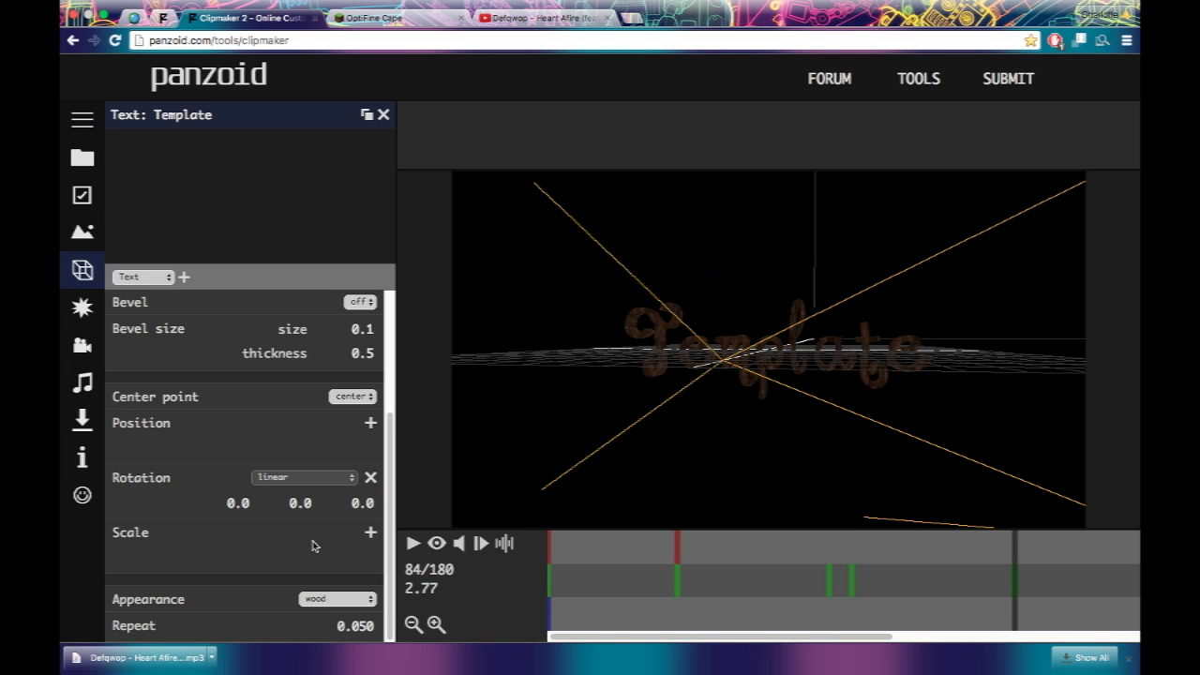
{"action": "left_click", "coordinate": [549, 540]}
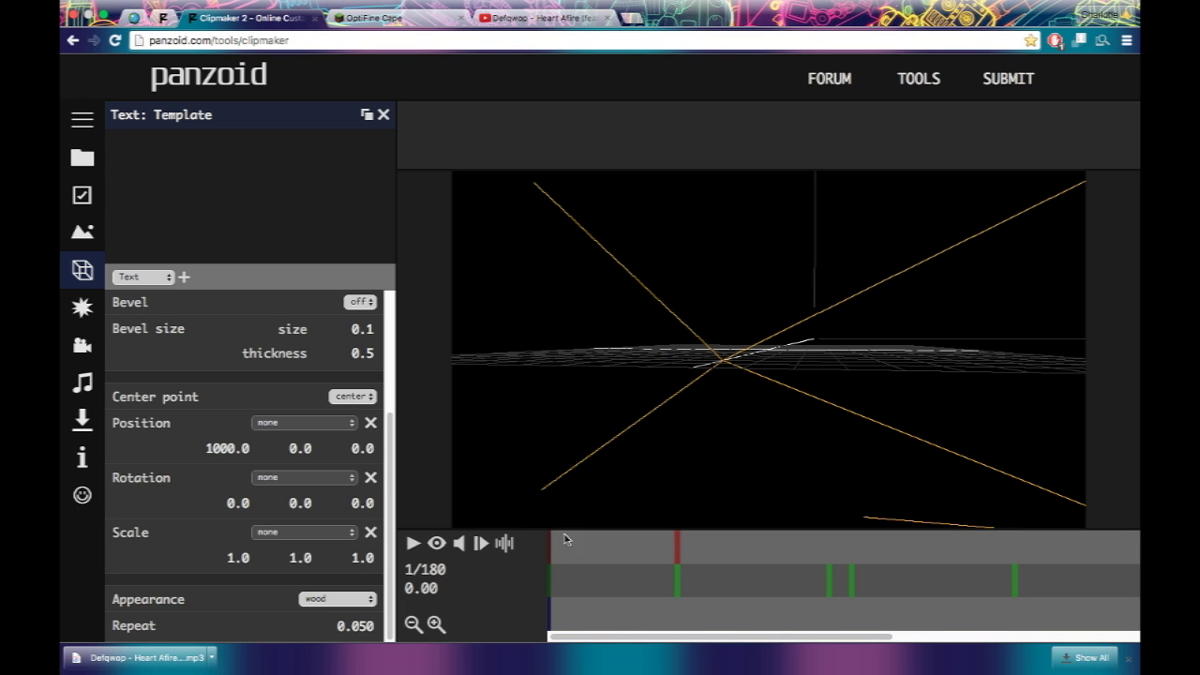
Play the intro and pause at frame 94 of 180.
{"action": "left_click", "coordinate": [412, 543]}
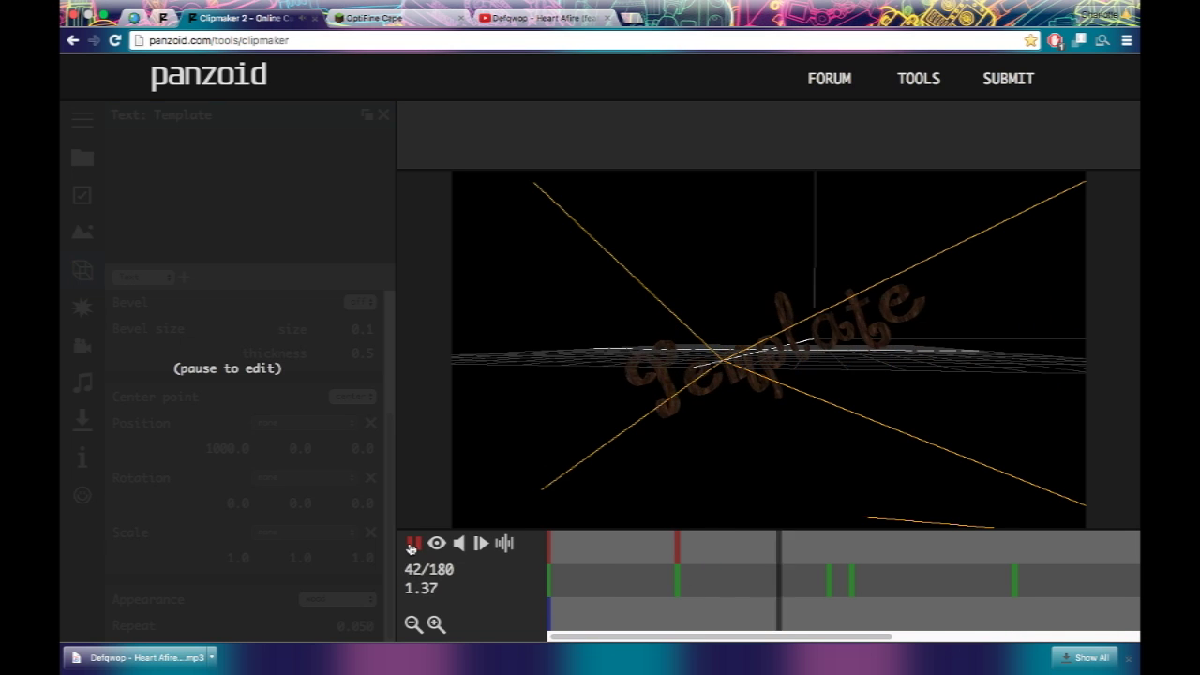
{"action": "left_click", "coordinate": [412, 543]}
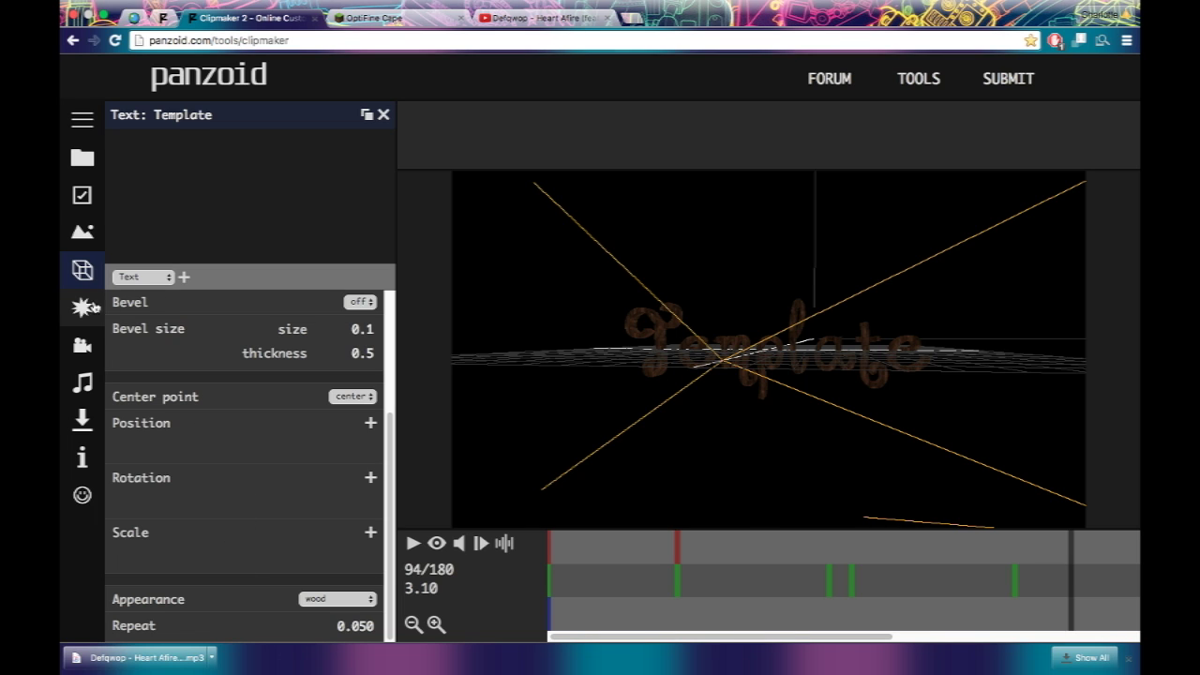
Add a Shutter effect from the Effects list.
{"action": "left_click", "coordinate": [83, 308]}
{"action": "left_click", "coordinate": [185, 277]}
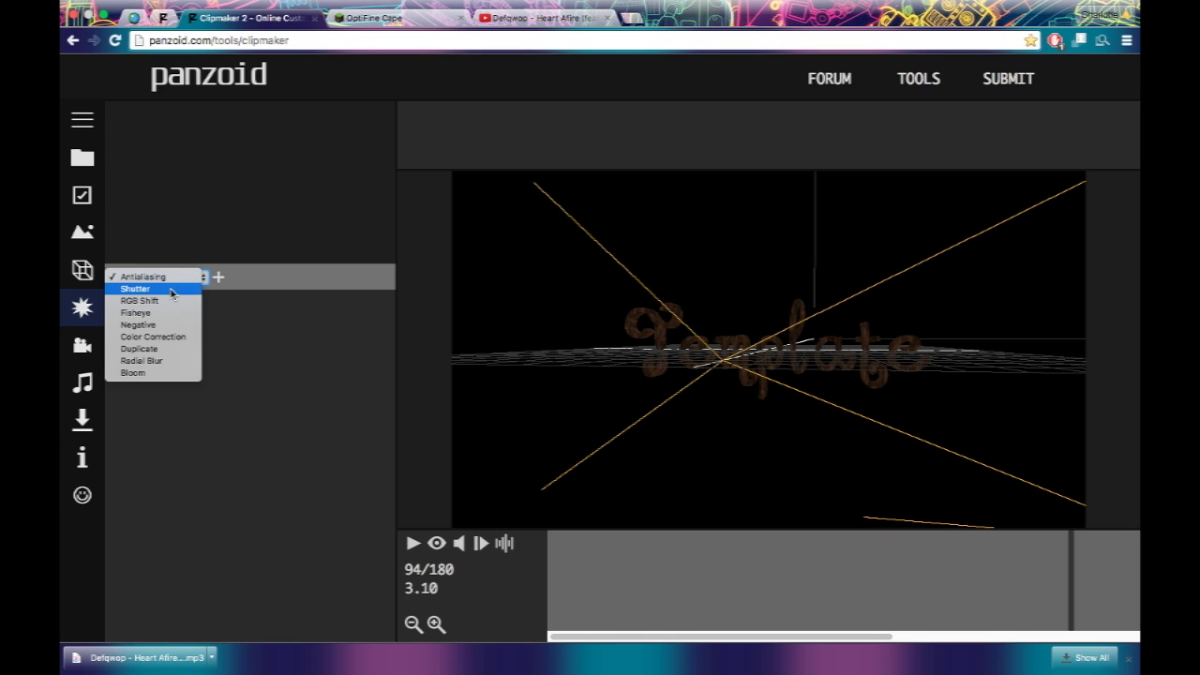
{"action": "left_click", "coordinate": [175, 289]}
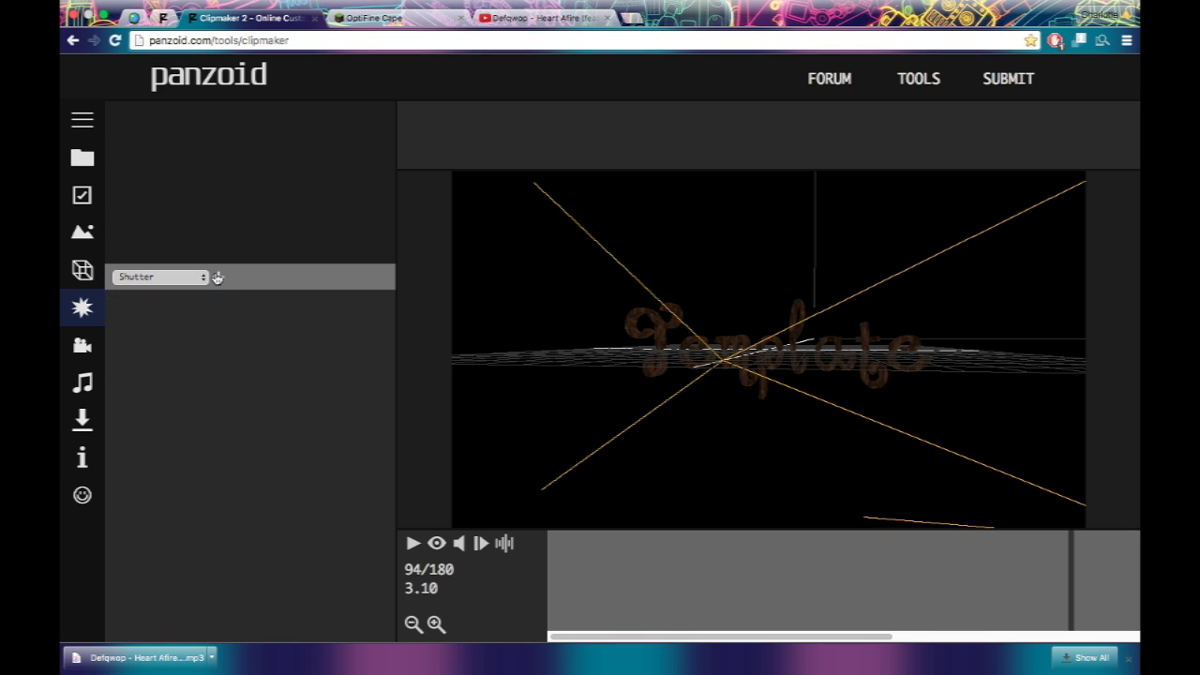
{"action": "left_click", "coordinate": [219, 276]}
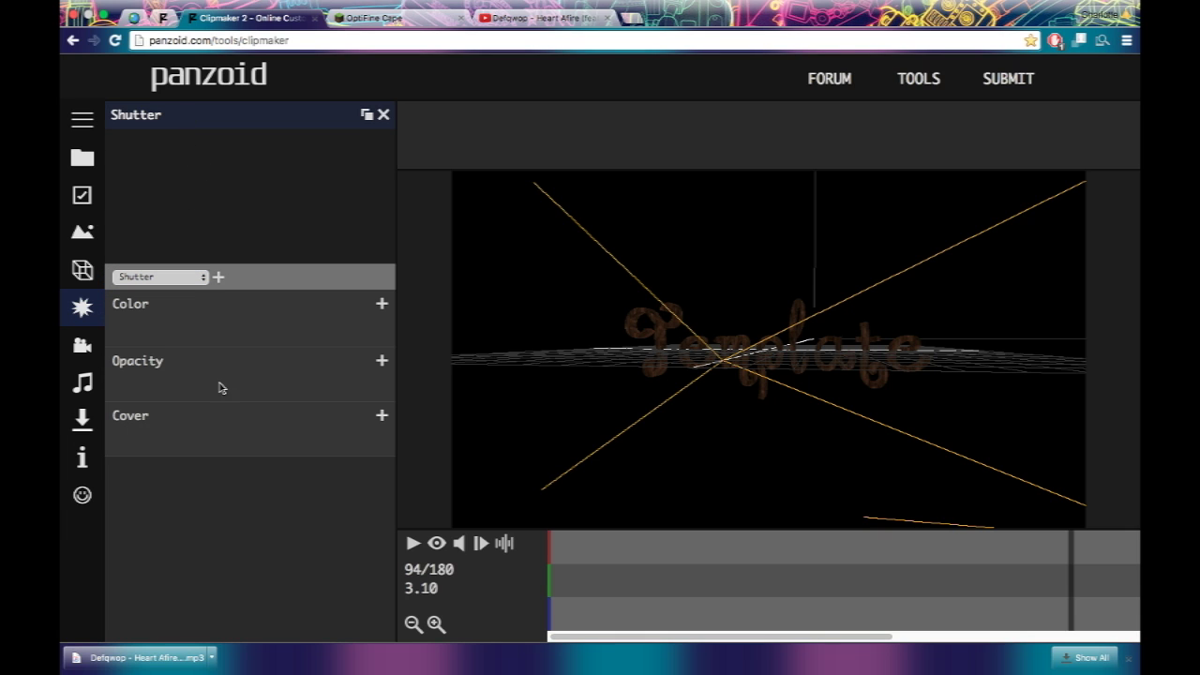
Keyframe the shutter's black Color and set its Cover keyframe to 0.50.
{"action": "left_click", "coordinate": [381, 303]}
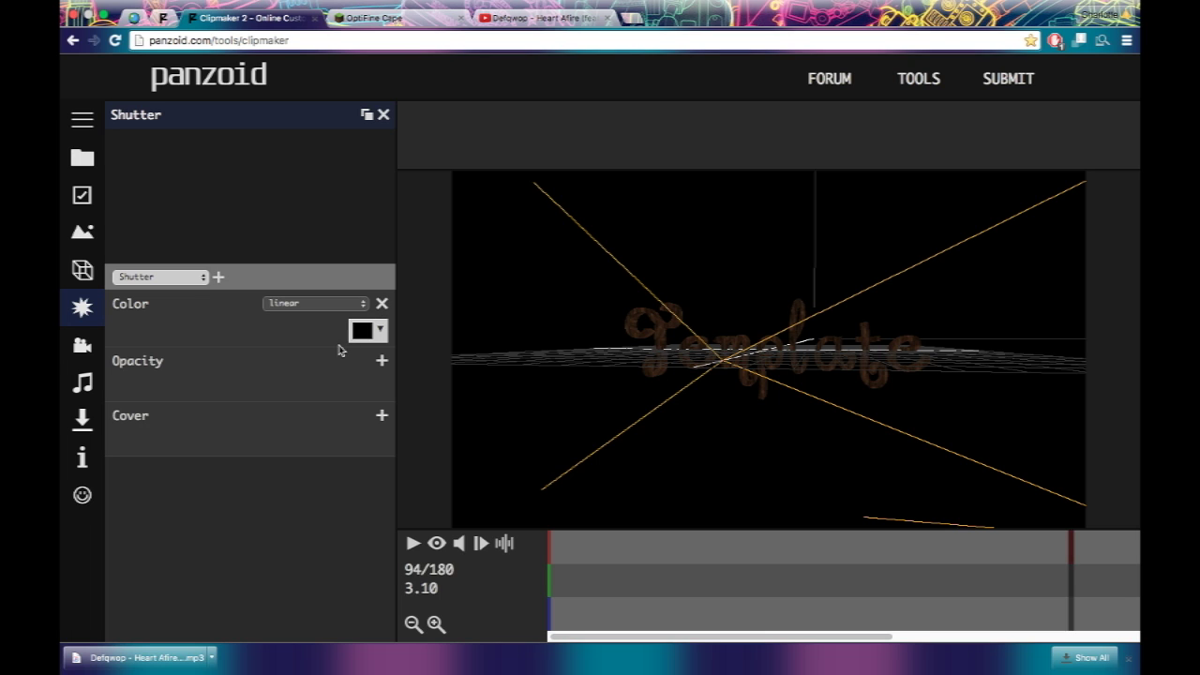
{"action": "left_click", "coordinate": [381, 416]}
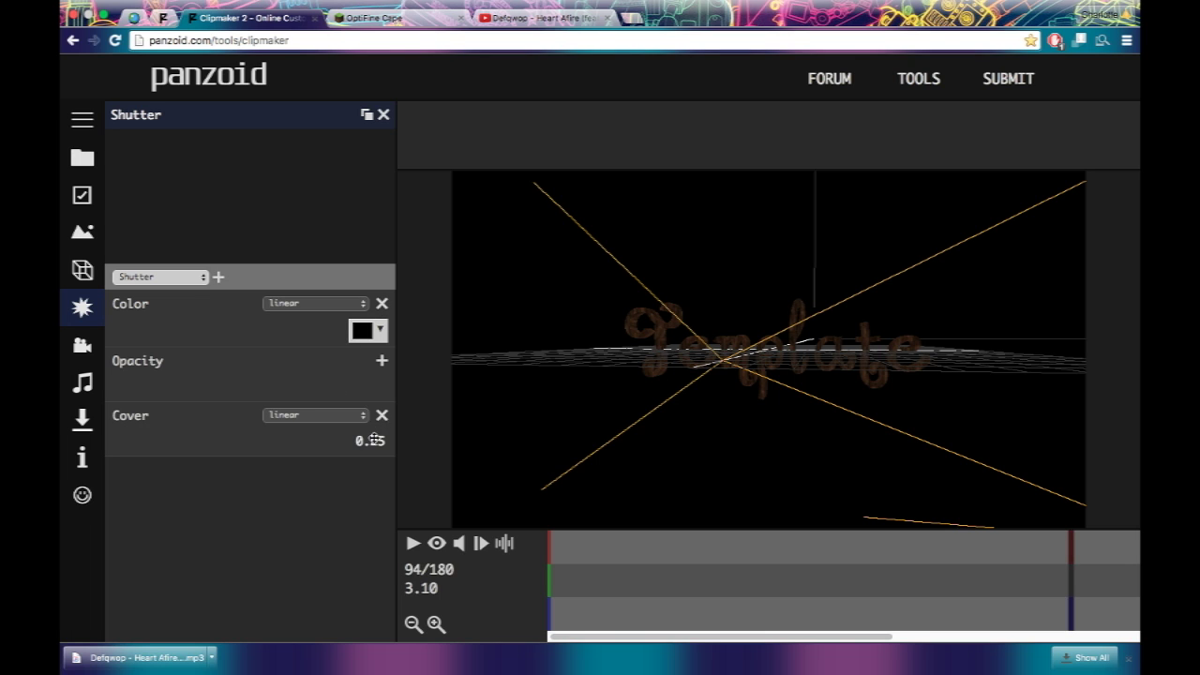
{"action": "left_click", "coordinate": [373, 439]}
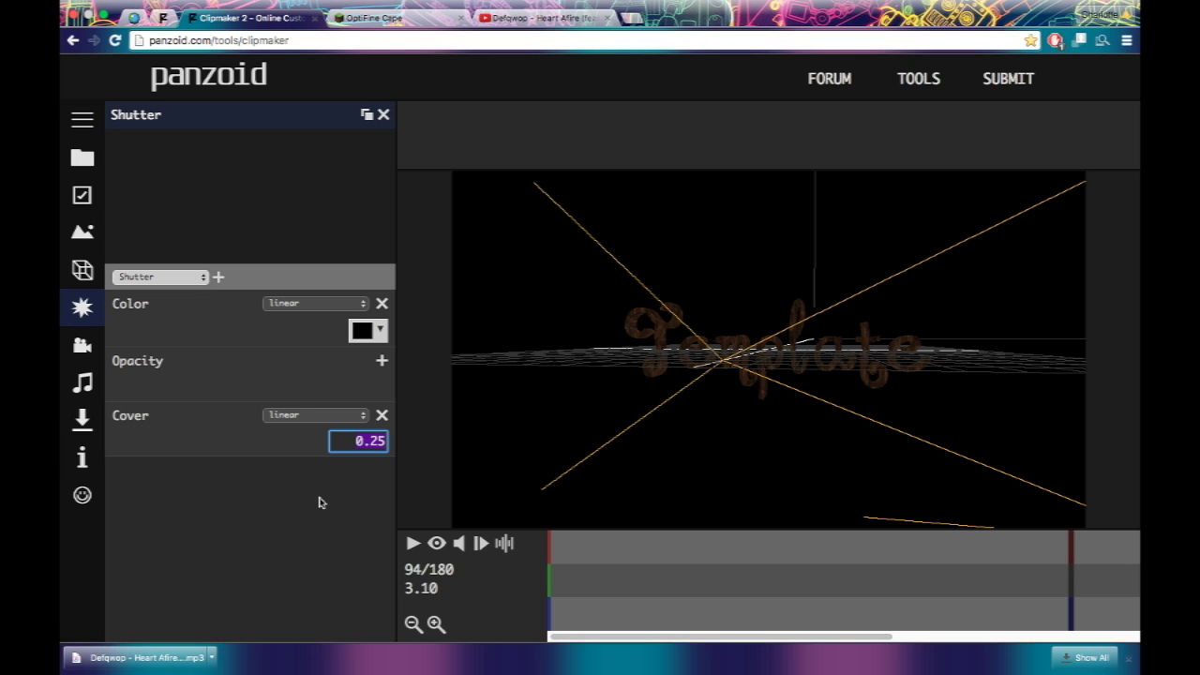
{"action": "type", "text": ".5"}
{"action": "left_click", "coordinate": [251, 569]}
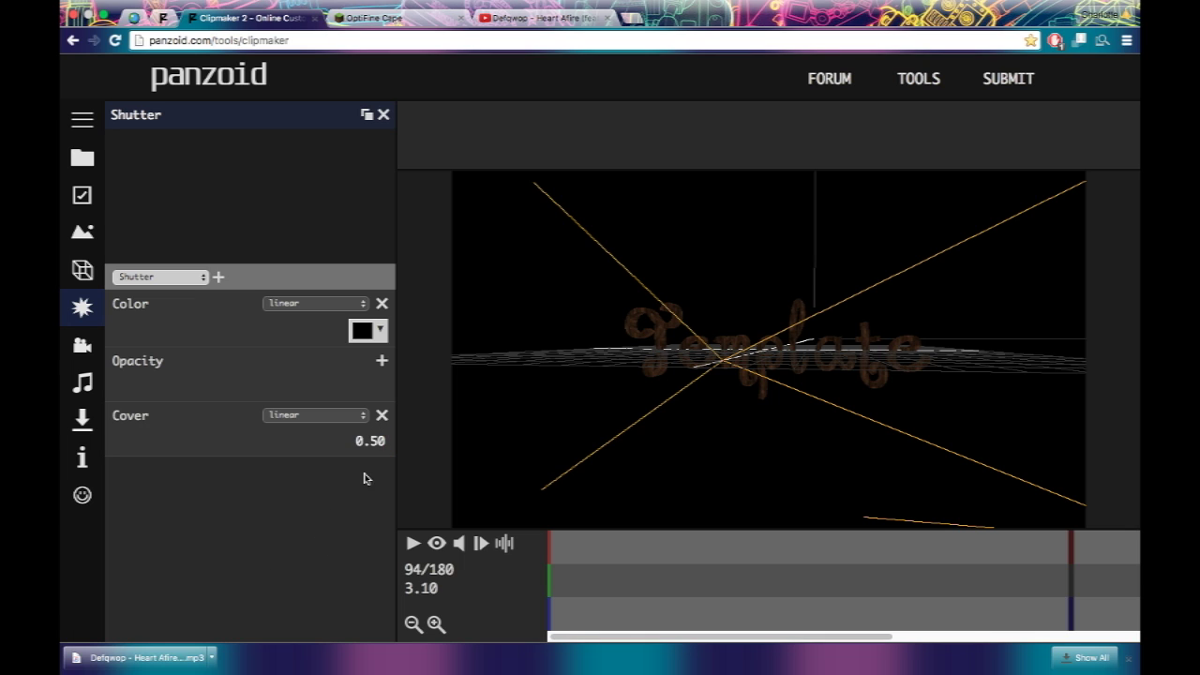
{"action": "left_click", "coordinate": [373, 440]}
{"action": "left_click", "coordinate": [344, 495]}
Review the Scene, Camera and Template text panels, then return to the Shutter effect.
{"action": "left_click", "coordinate": [83, 238]}
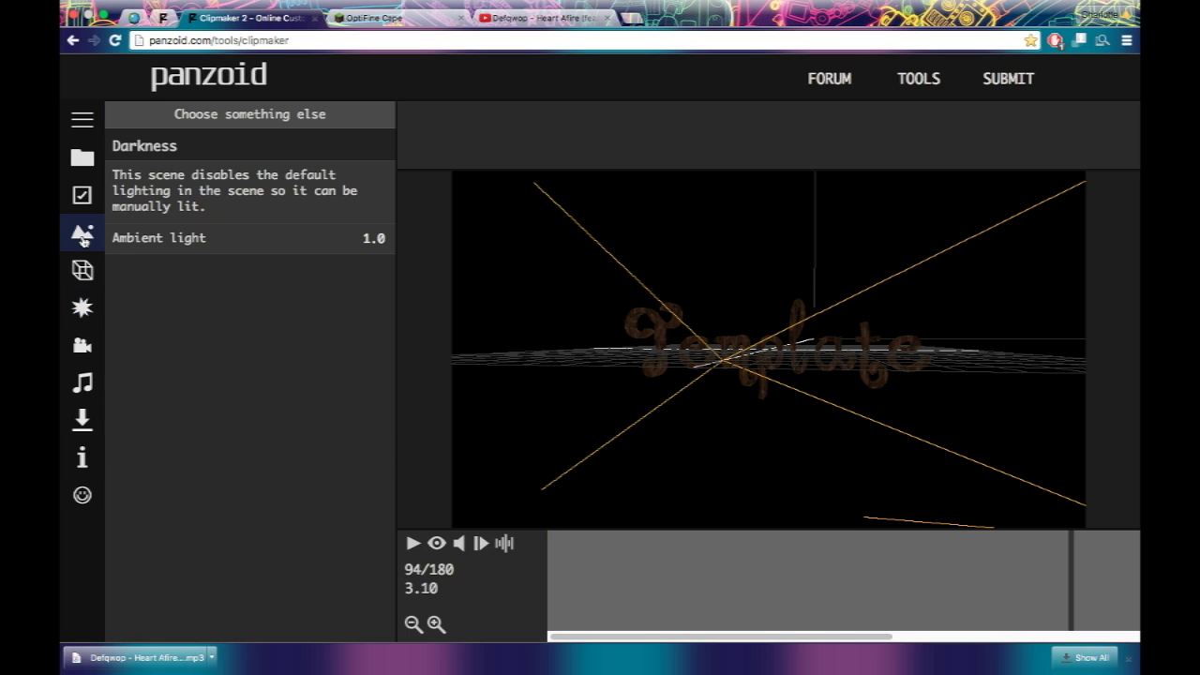
{"action": "left_click", "coordinate": [84, 345]}
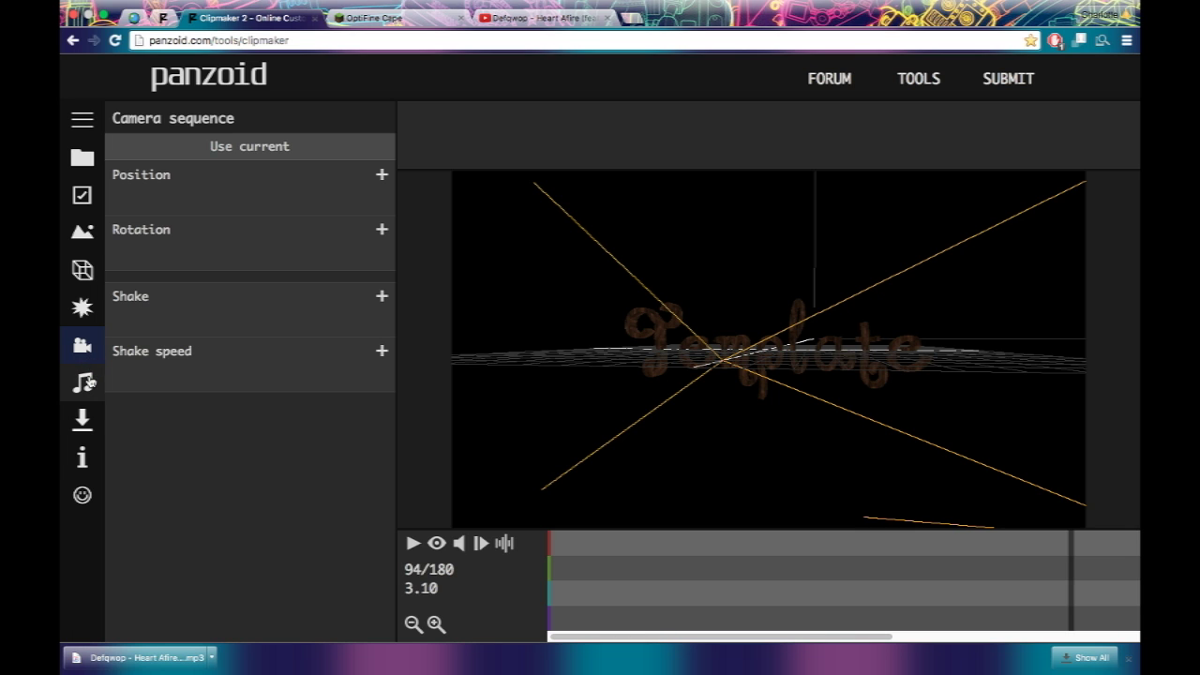
{"action": "left_click", "coordinate": [82, 269]}
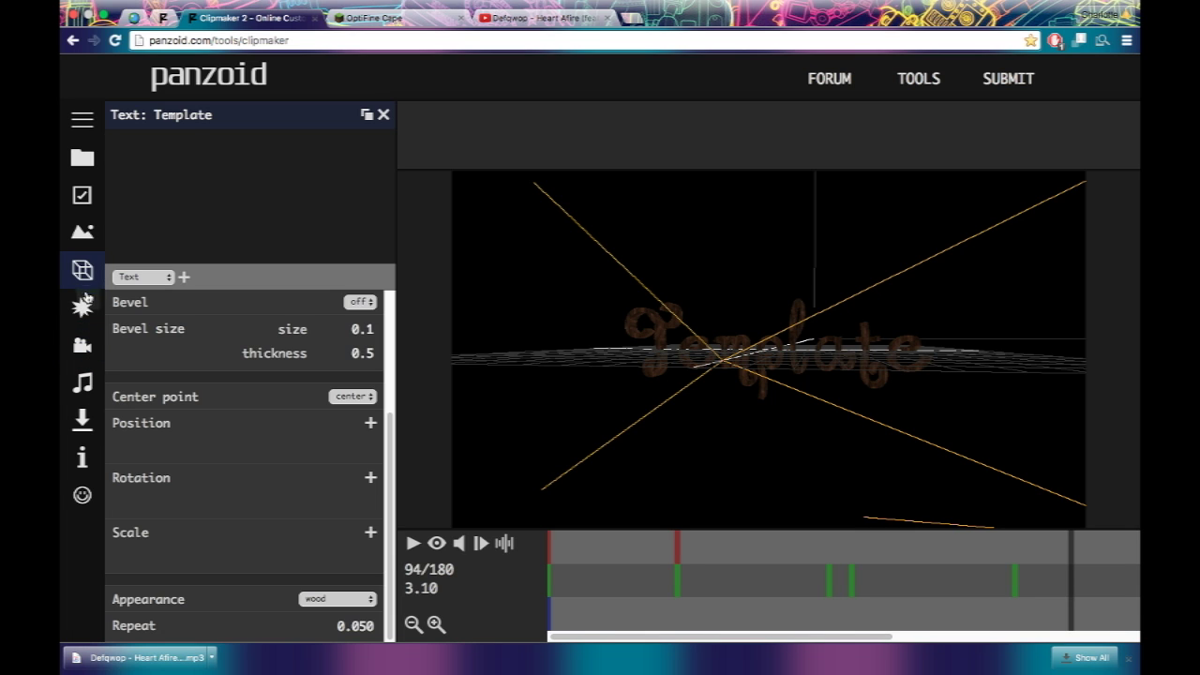
{"action": "left_click", "coordinate": [83, 307]}
Preview the shutter from frame 1, stop at 106, and scrub back near frame 97.
{"action": "left_click_drag", "start_coordinate": [559, 543], "coordinate": [546, 543]}
{"action": "left_click", "coordinate": [412, 543]}
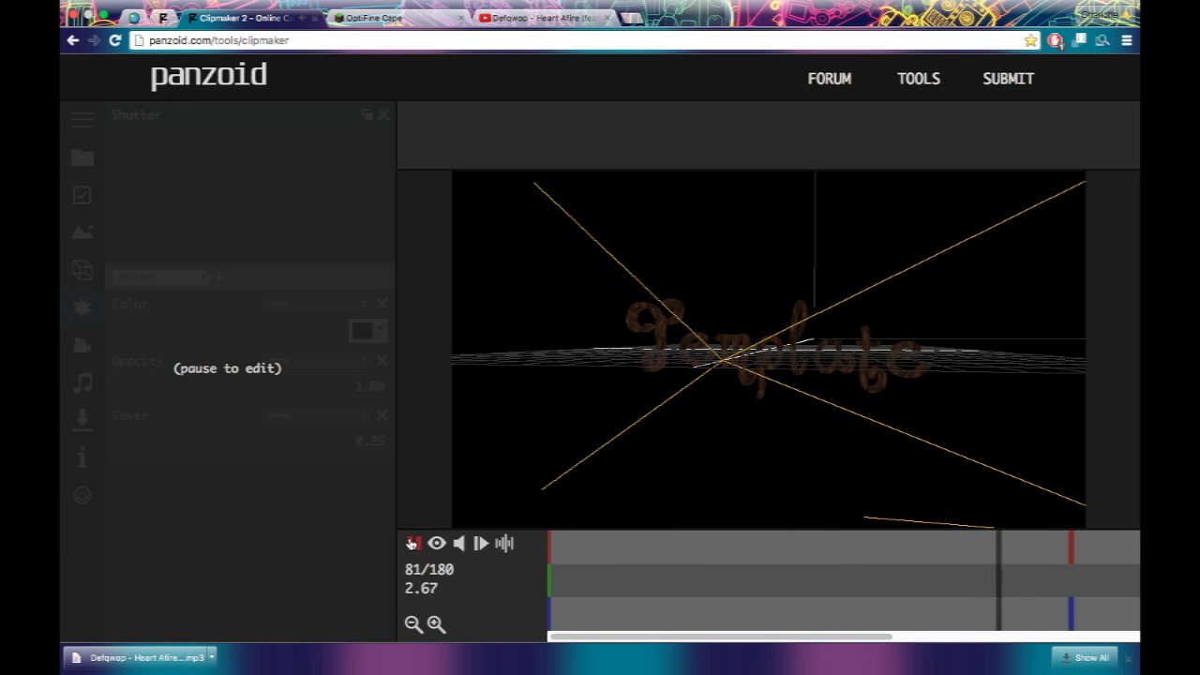
{"action": "left_click", "coordinate": [413, 543]}
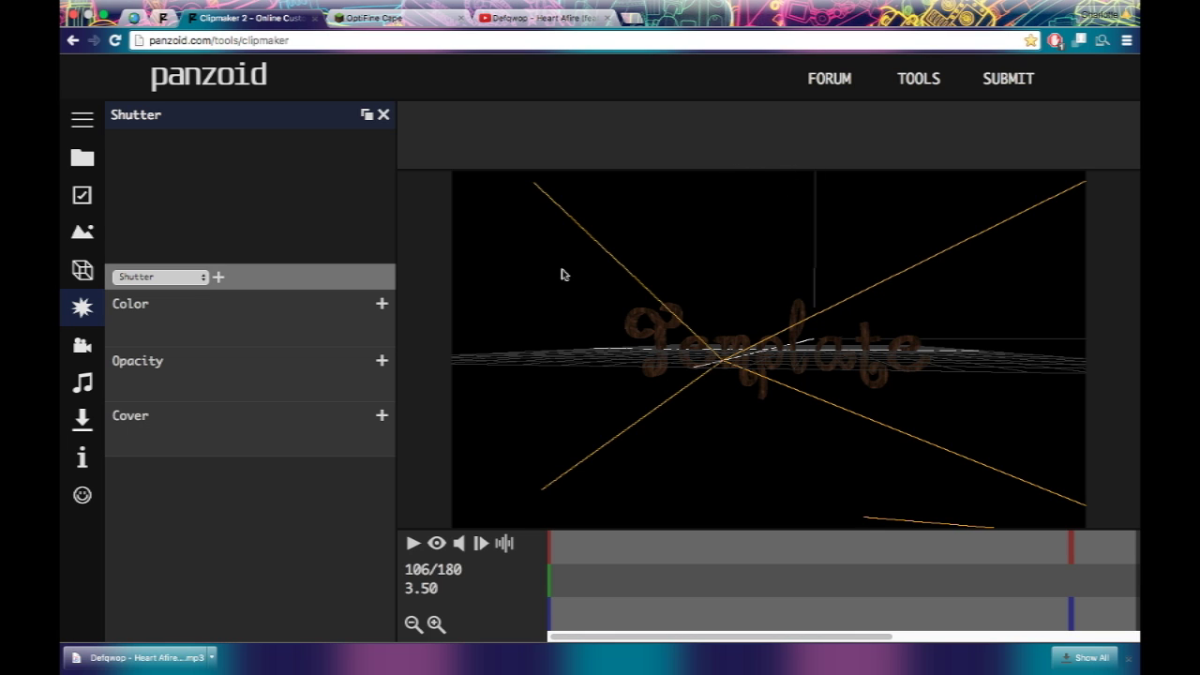
{"action": "left_click_drag", "start_coordinate": [779, 574], "coordinate": [1101, 547]}
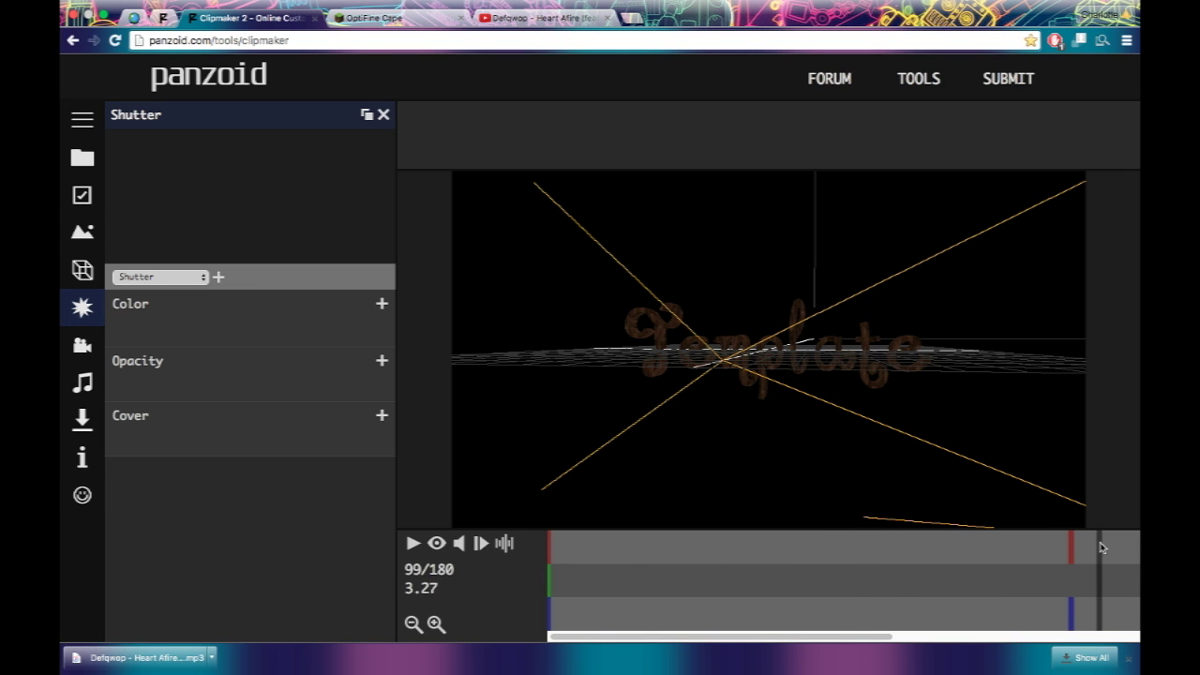
Add a Cover keyframe of 0.00 at frame 99.
{"action": "left_click", "coordinate": [384, 419]}
{"action": "left_click", "coordinate": [358, 441]}
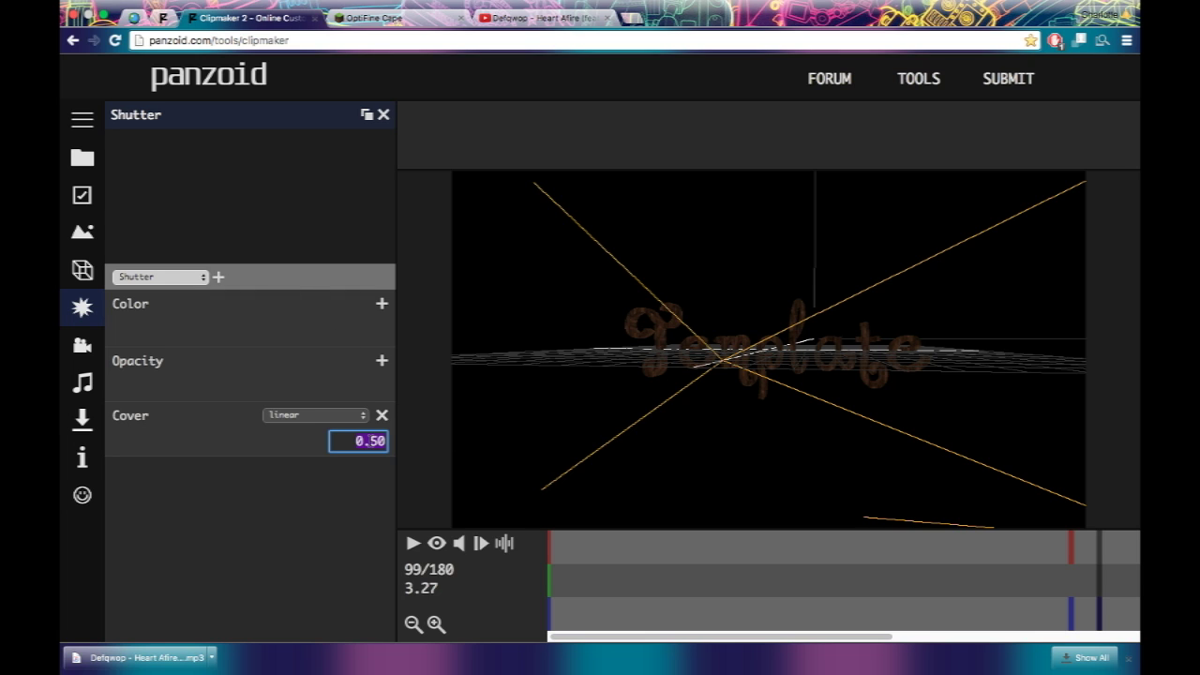
{"action": "type", "text": "0"}
{"action": "key", "text": "Return"}
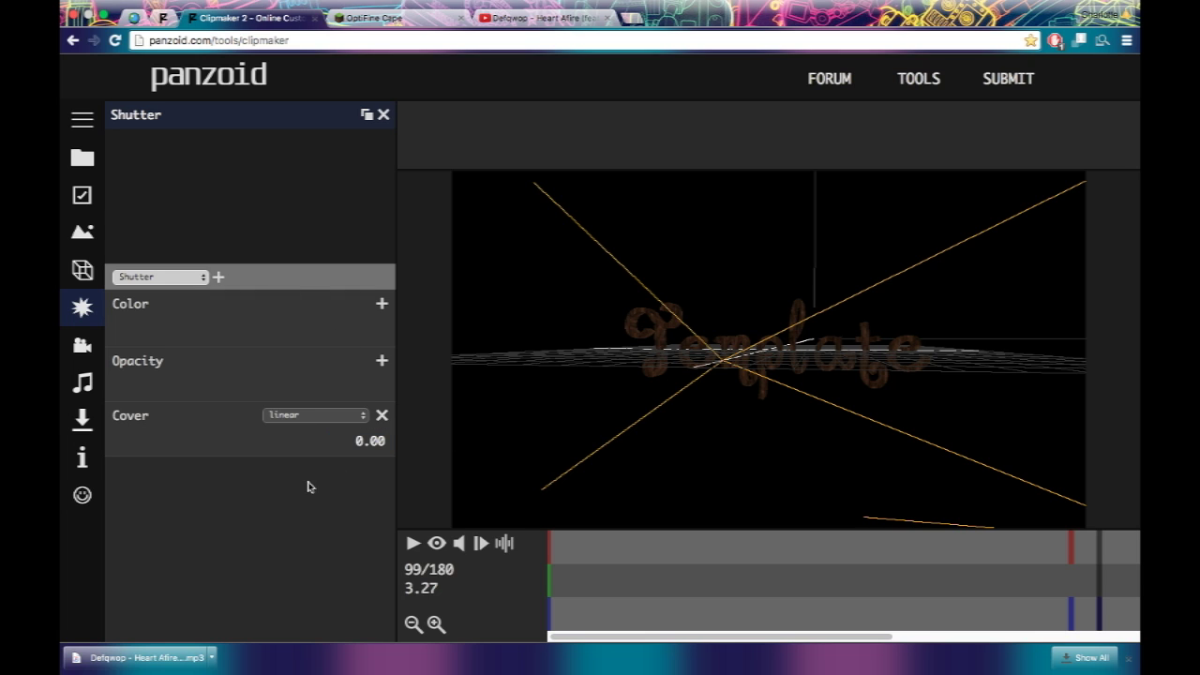
Return to frame 94 and check the Camera and Text panels before reopening Shutter.
{"action": "left_click", "coordinate": [1070, 554]}
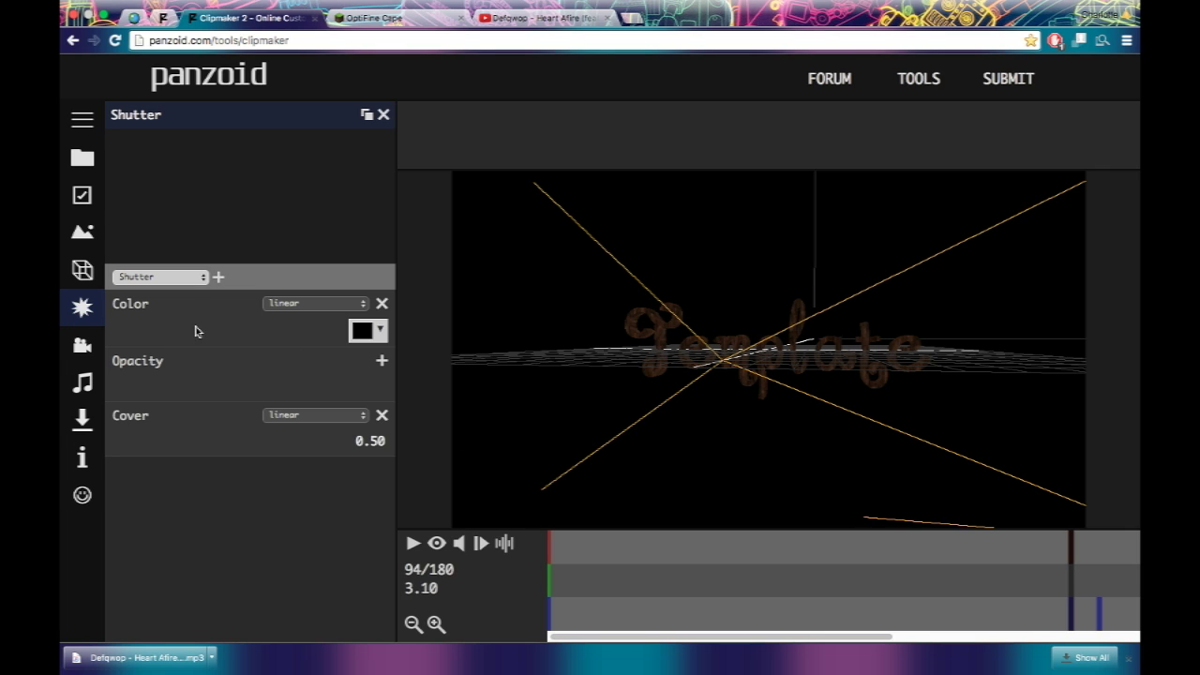
{"action": "left_click", "coordinate": [83, 347]}
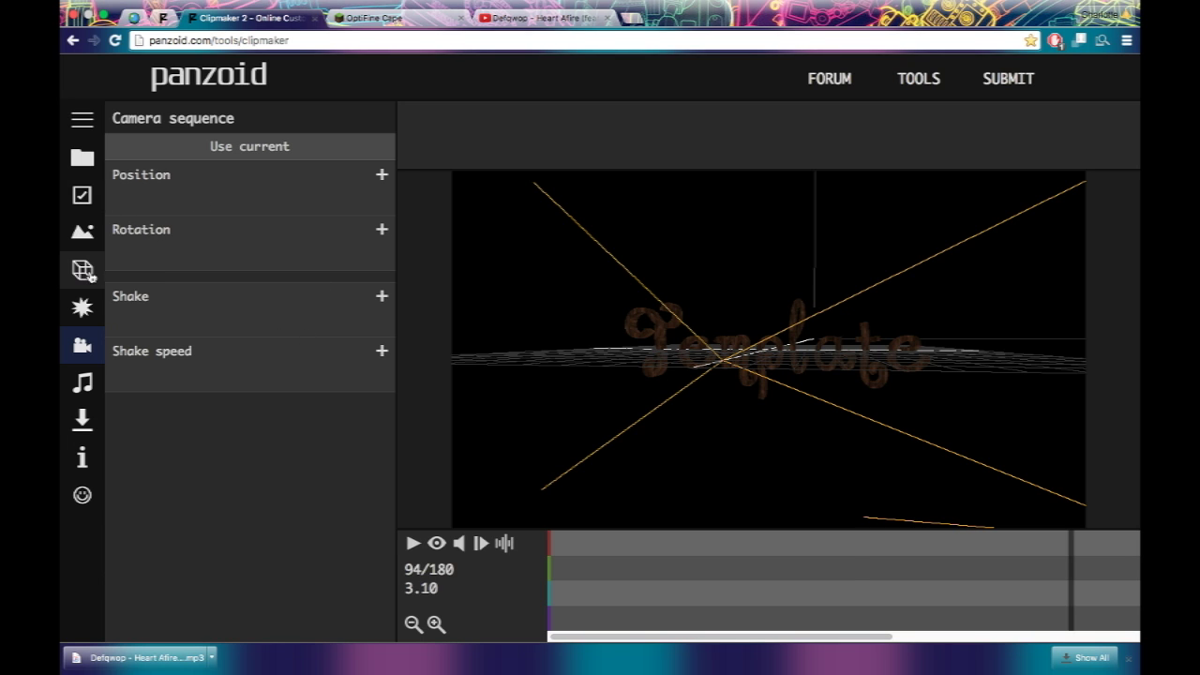
{"action": "left_click", "coordinate": [82, 270]}
{"action": "left_click", "coordinate": [84, 307]}
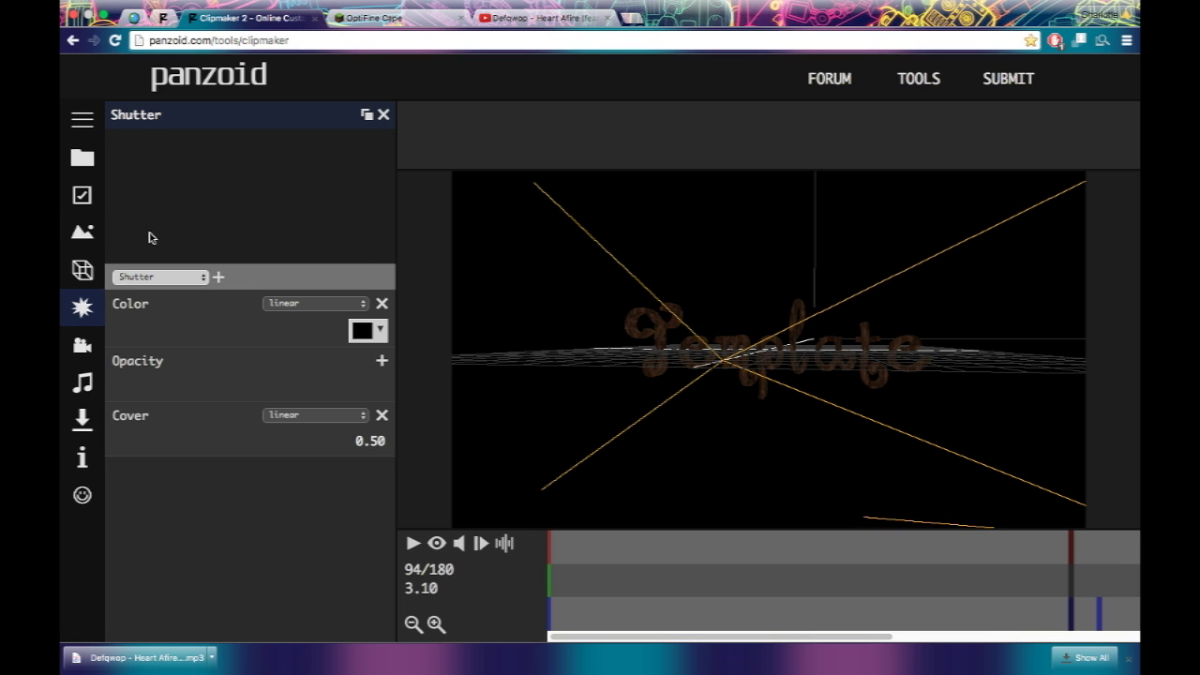
Preview to frame 112, adding and then removing a stray shutter Color keyframe.
{"action": "left_click", "coordinate": [191, 279]}
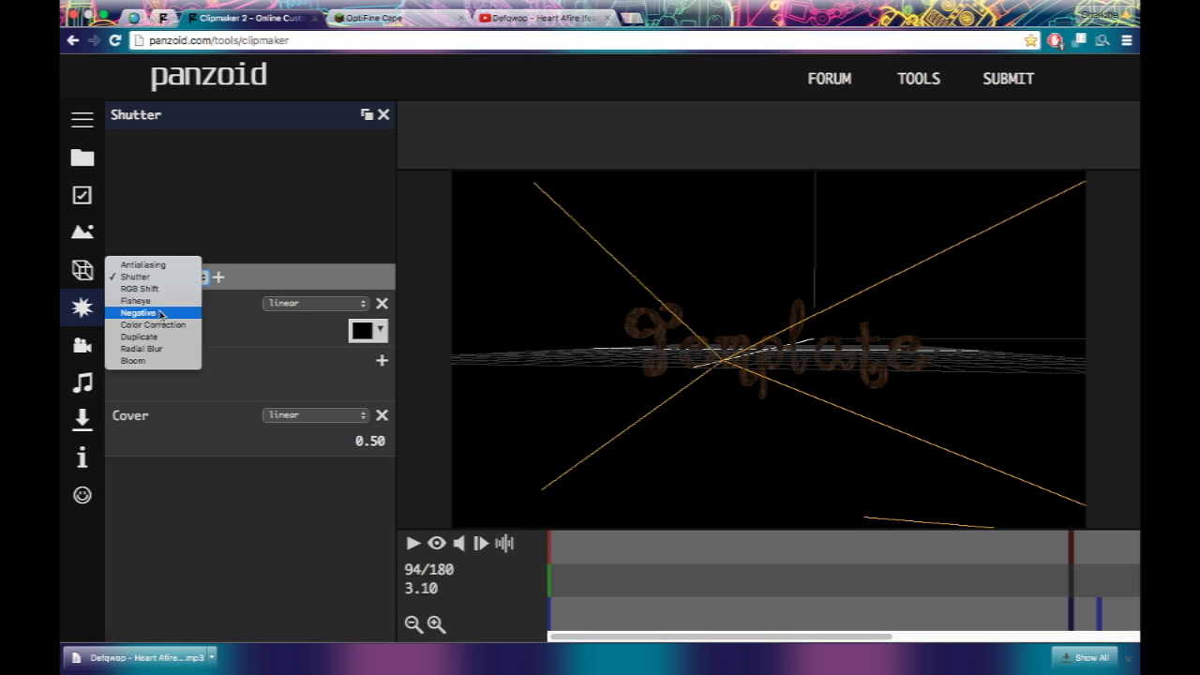
{"action": "left_click", "coordinate": [141, 544]}
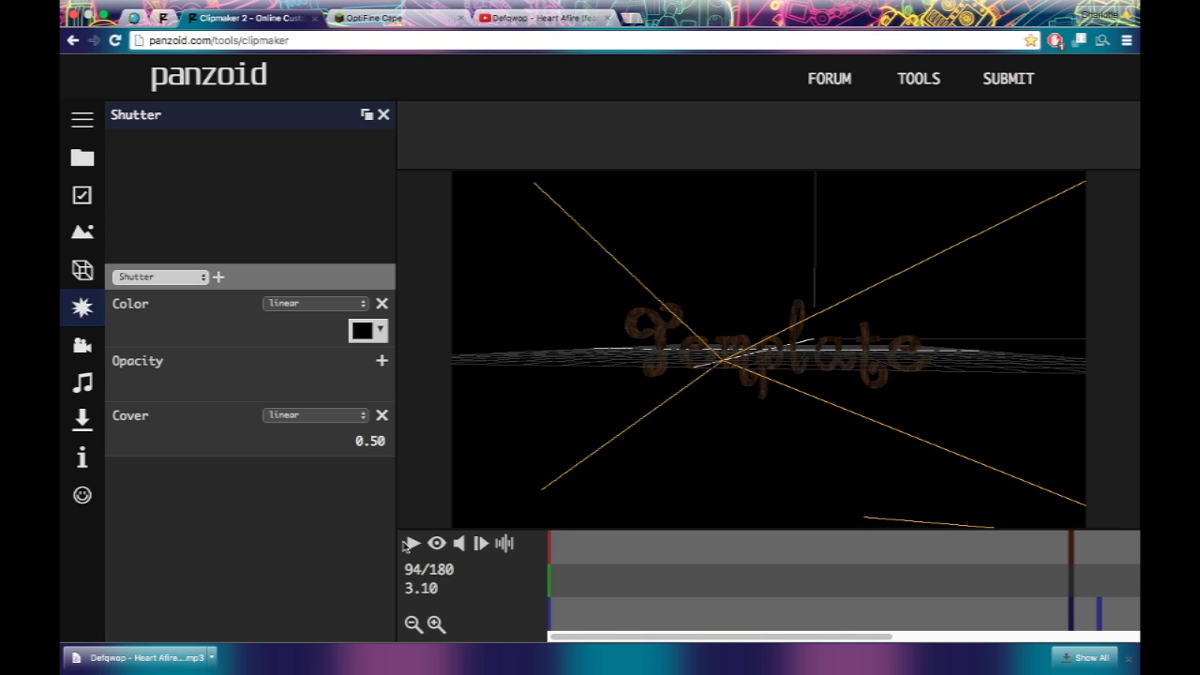
{"action": "left_click", "coordinate": [410, 543]}
{"action": "left_click", "coordinate": [410, 544]}
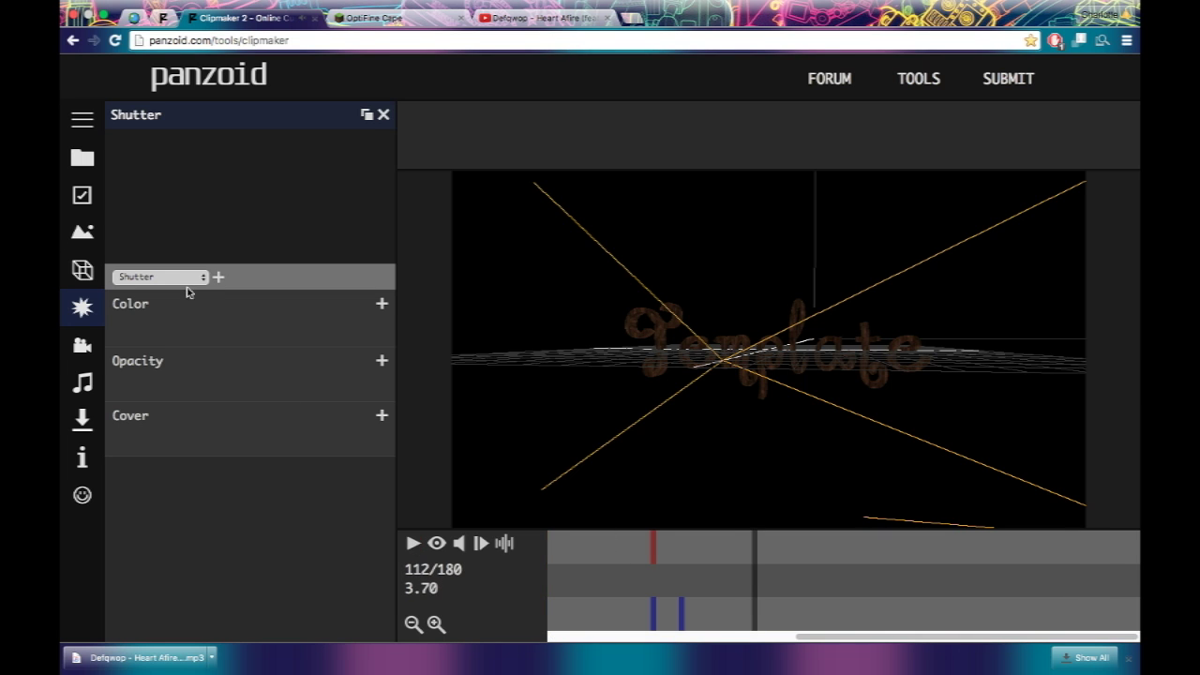
{"action": "left_click", "coordinate": [382, 304]}
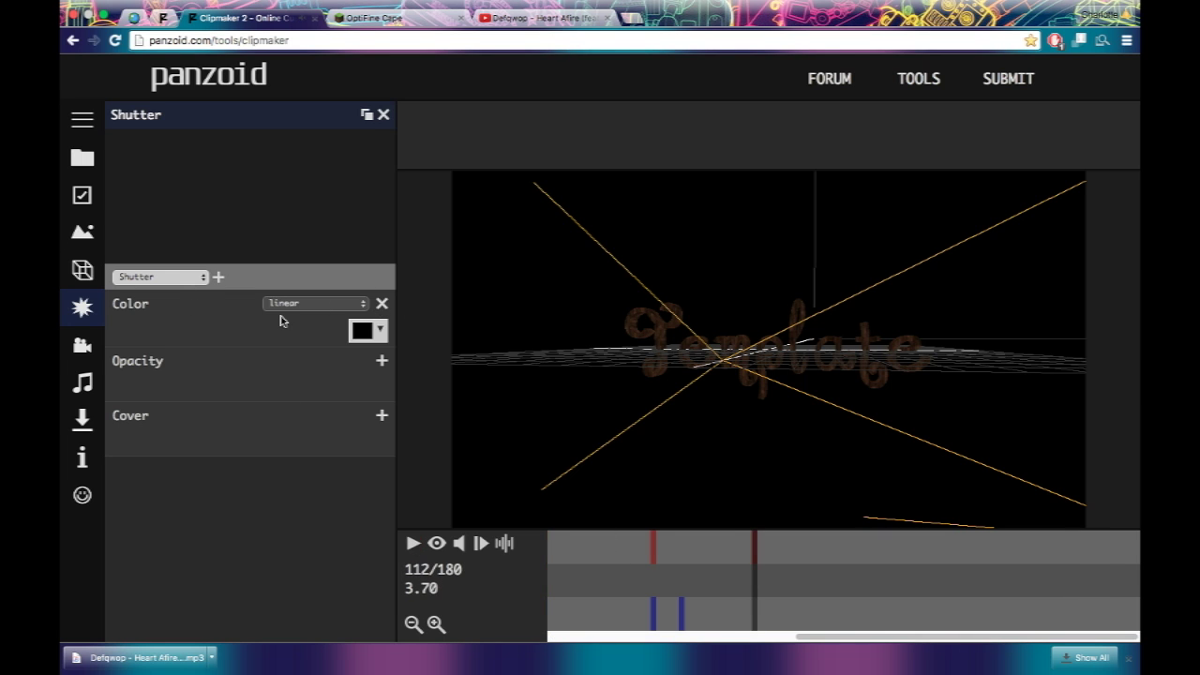
{"action": "left_click", "coordinate": [382, 304]}
Browse the effects list for the Fisheye effect, then close it.
{"action": "left_click", "coordinate": [194, 277]}
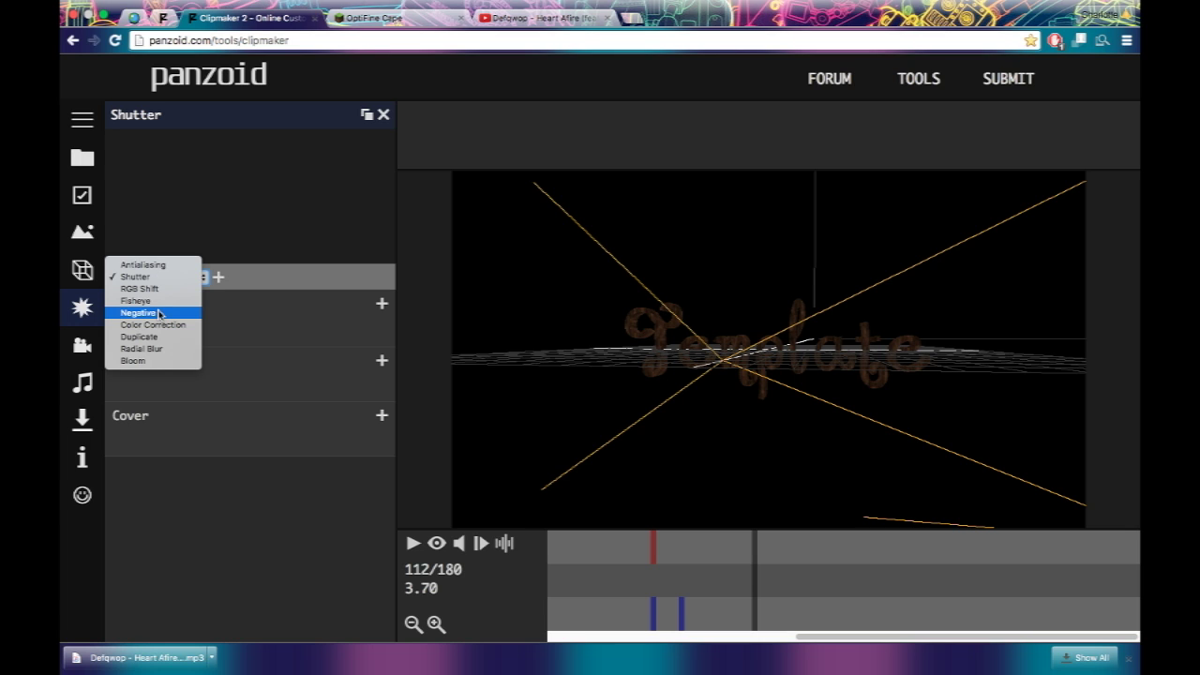
{"action": "key", "text": "Escape"}
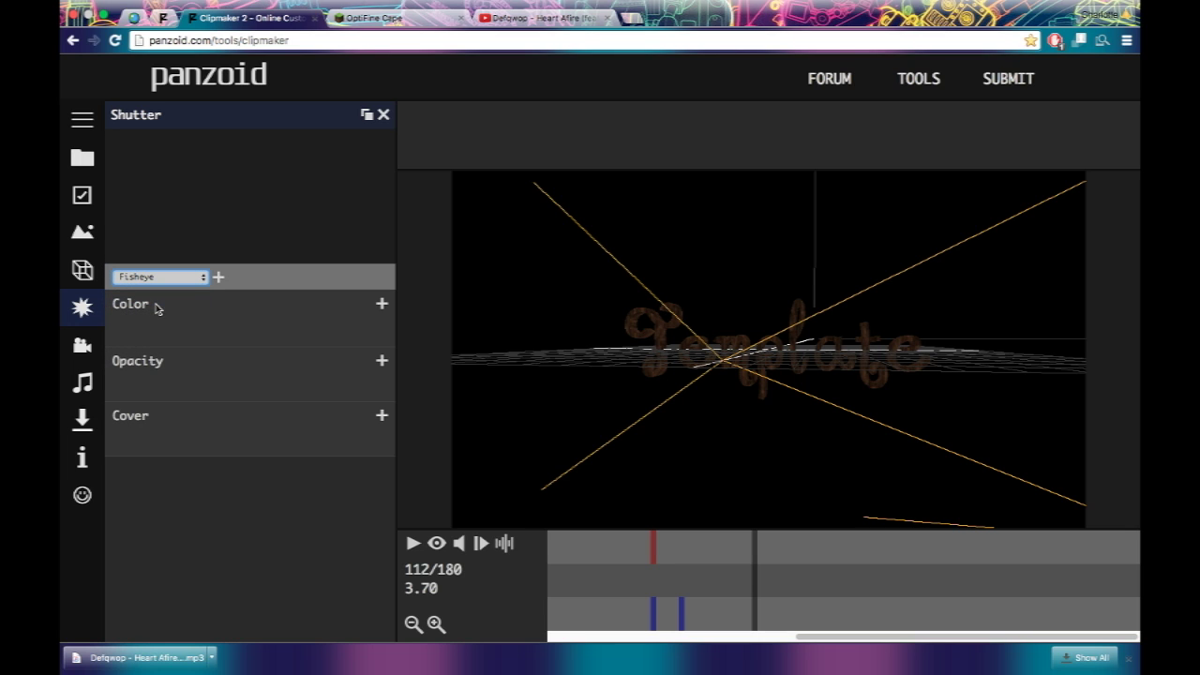
{"action": "left_click", "coordinate": [480, 543]}
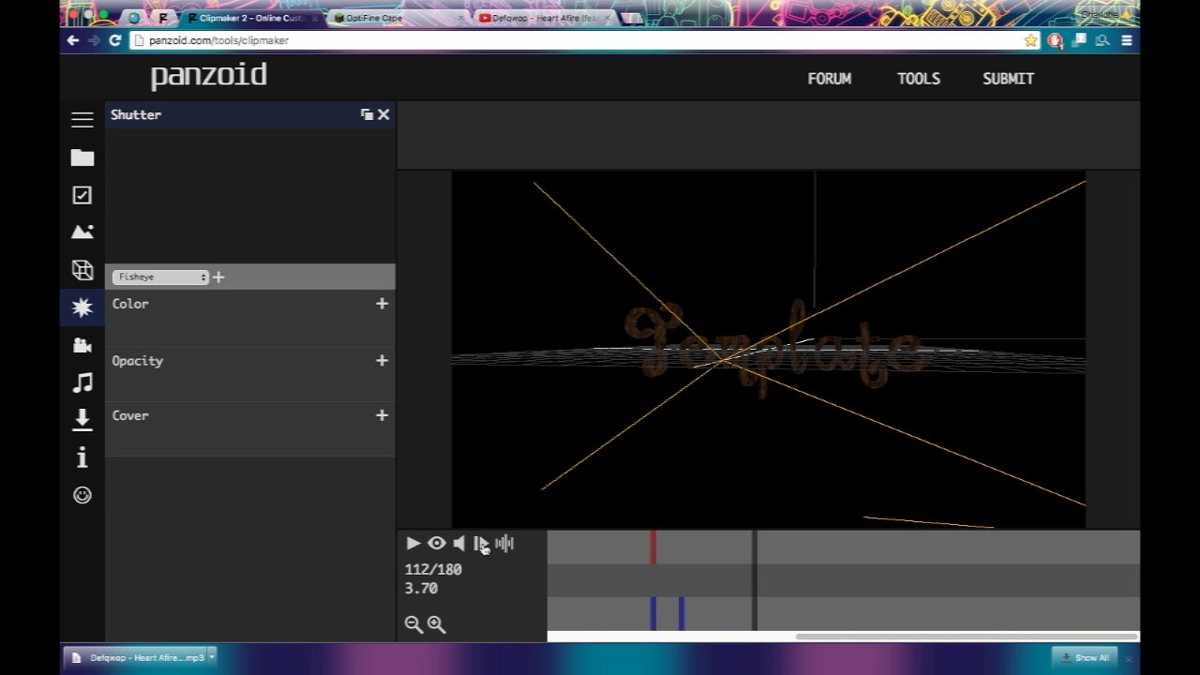
Preview the shutter around frames 100–125 and key Cover at 0.00 on frame 99.
{"action": "left_click", "coordinate": [412, 543]}
{"action": "left_click", "coordinate": [412, 542]}
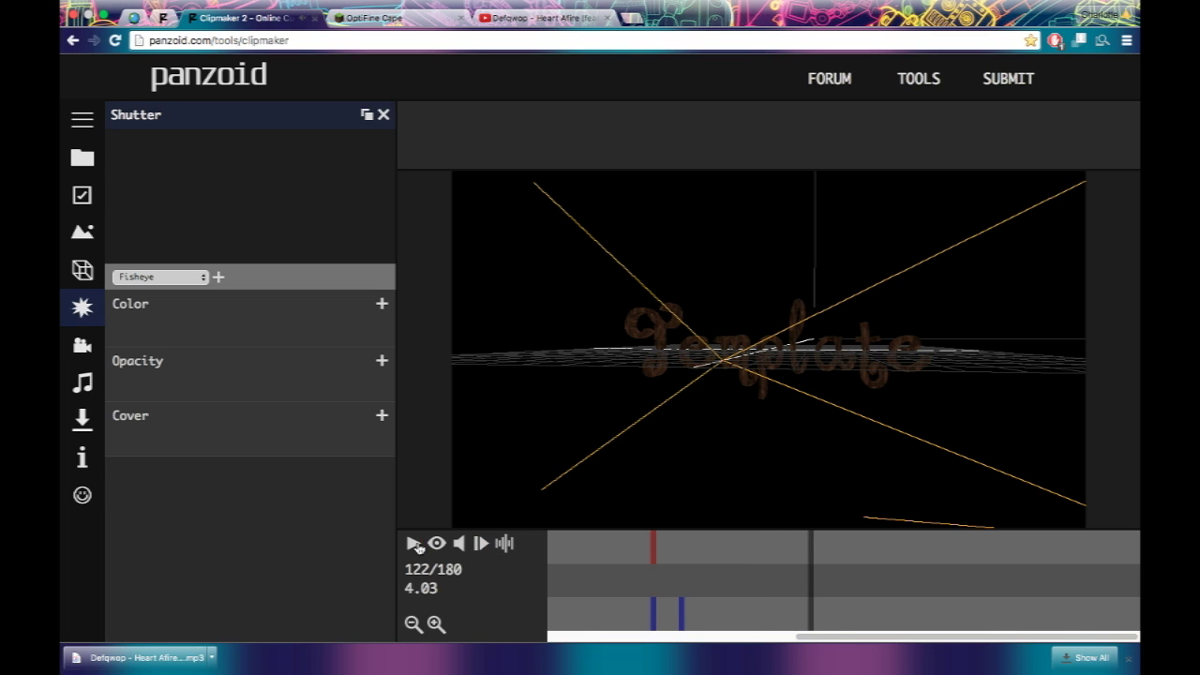
{"action": "left_click", "coordinate": [753, 592]}
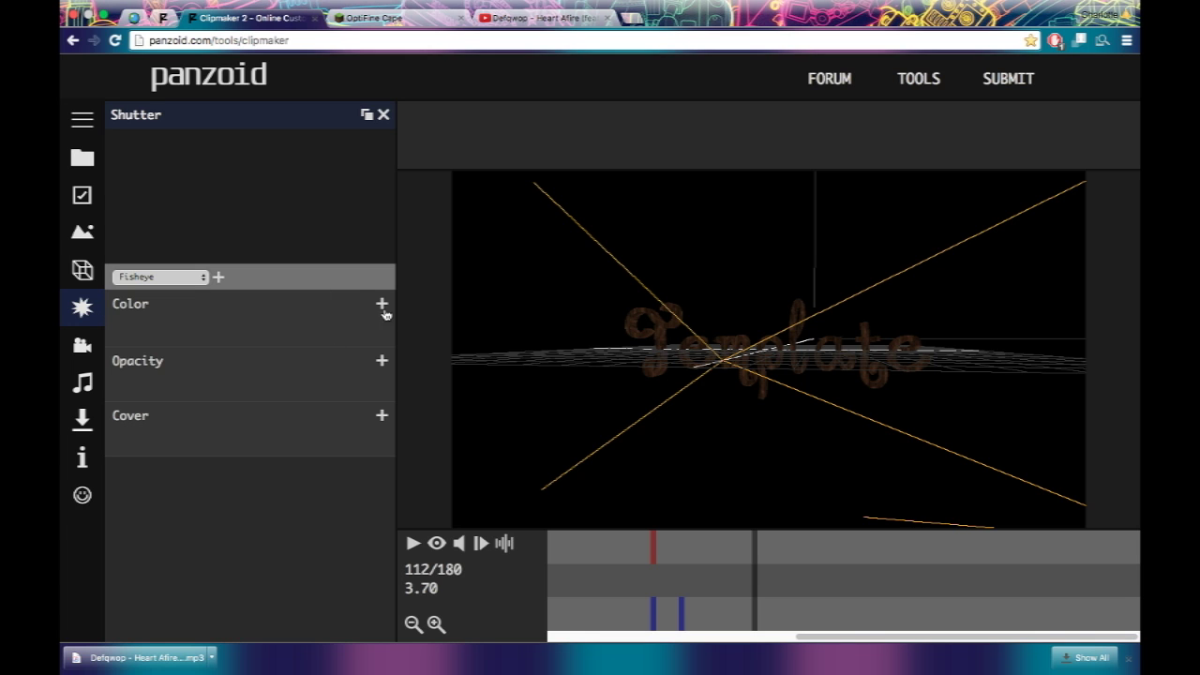
{"action": "left_click", "coordinate": [706, 553]}
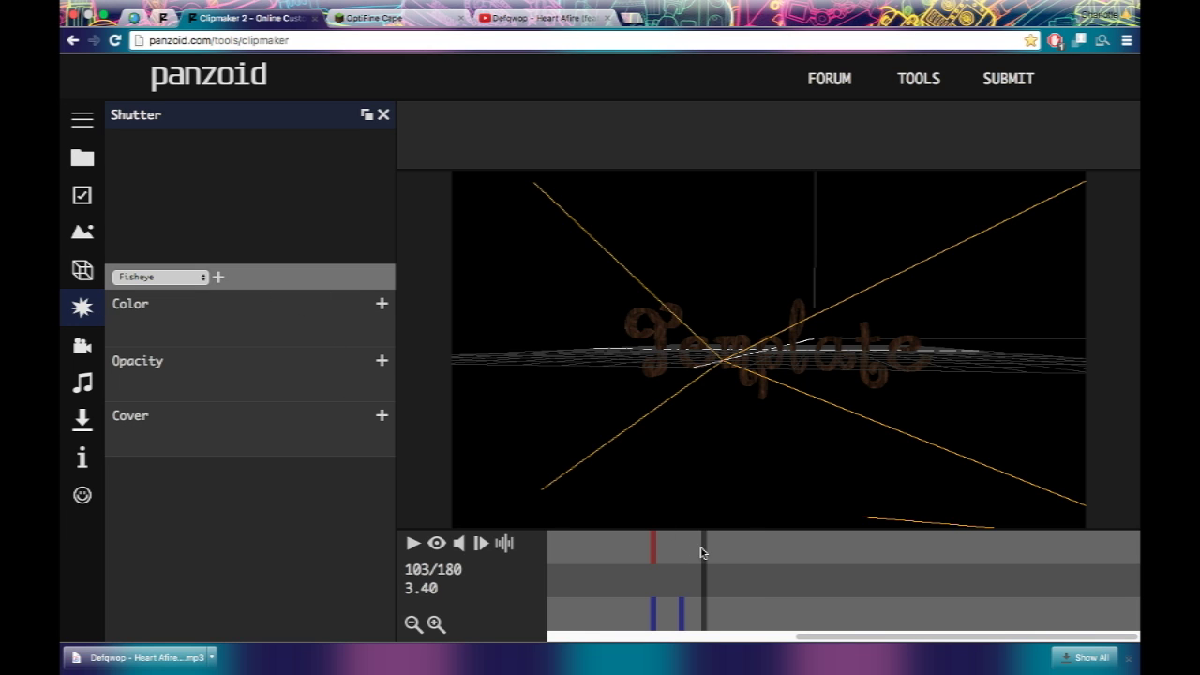
{"action": "left_click", "coordinate": [414, 543]}
{"action": "left_click", "coordinate": [416, 544]}
{"action": "left_click", "coordinate": [415, 543]}
{"action": "left_click", "coordinate": [415, 544]}
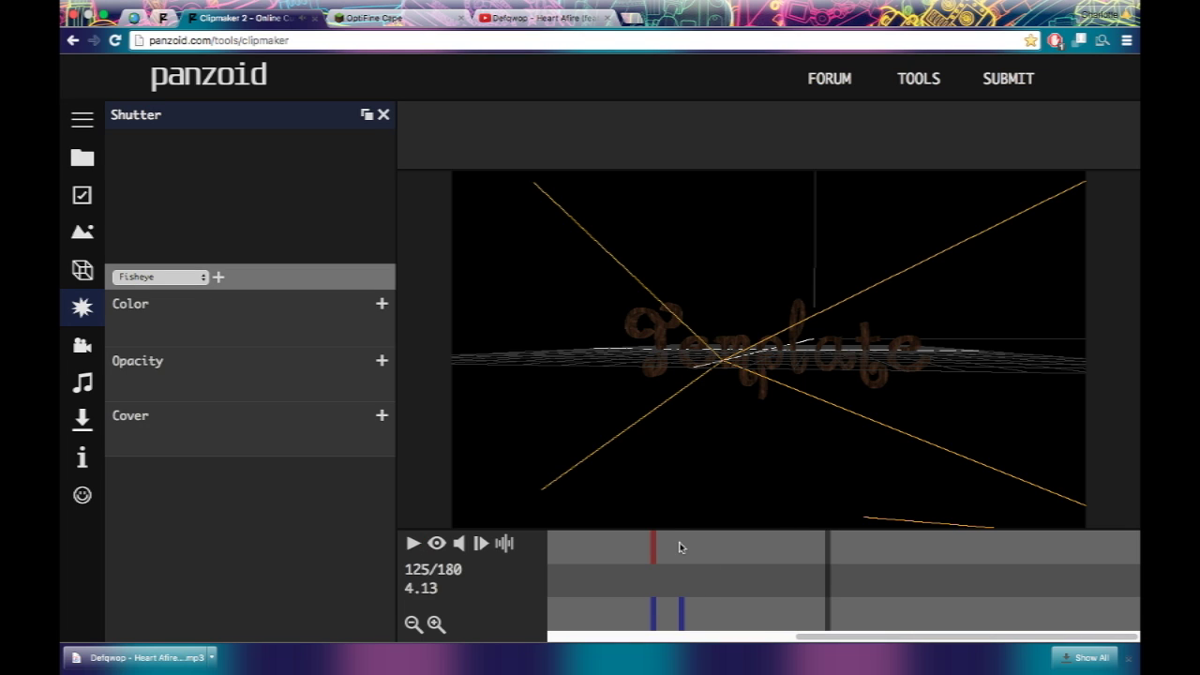
{"action": "left_click_drag", "start_coordinate": [678, 549], "coordinate": [688, 551]}
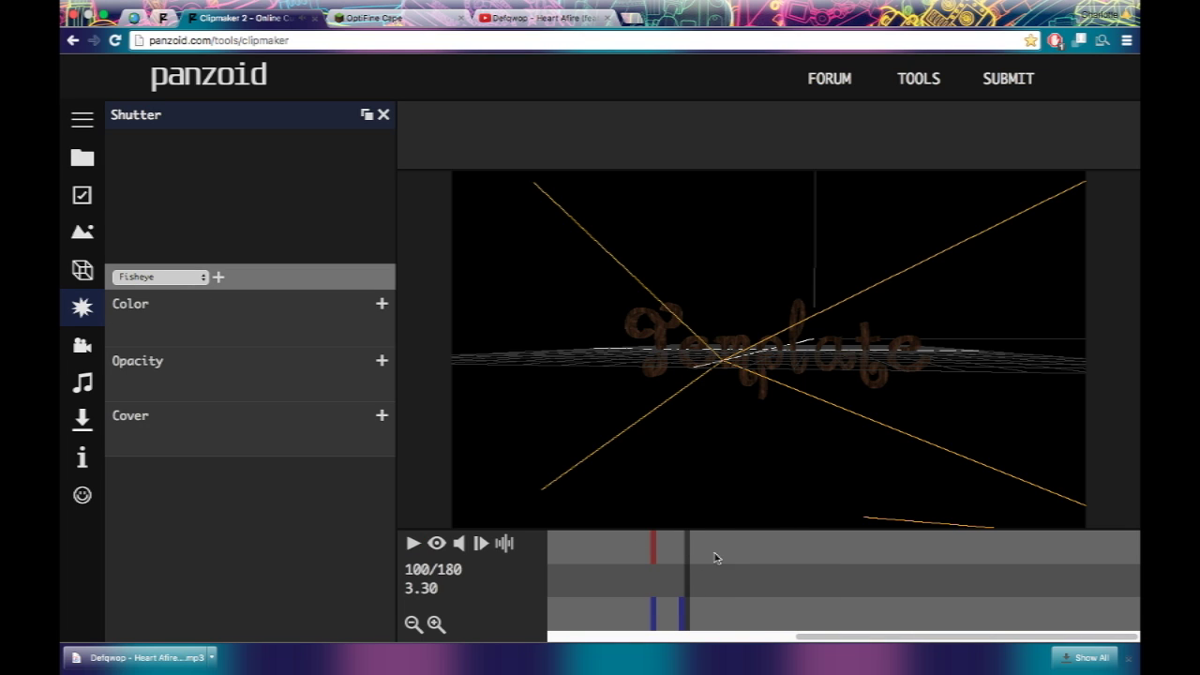
{"action": "left_click", "coordinate": [717, 554]}
{"action": "left_click", "coordinate": [412, 545]}
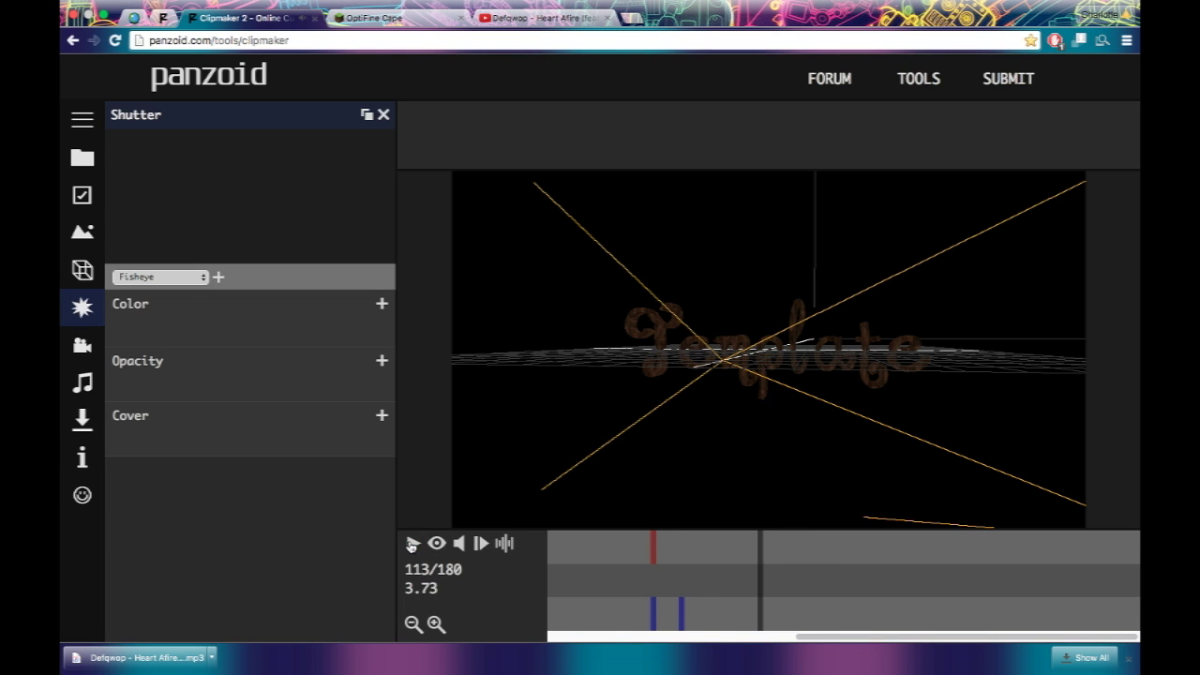
{"action": "left_click", "coordinate": [681, 558]}
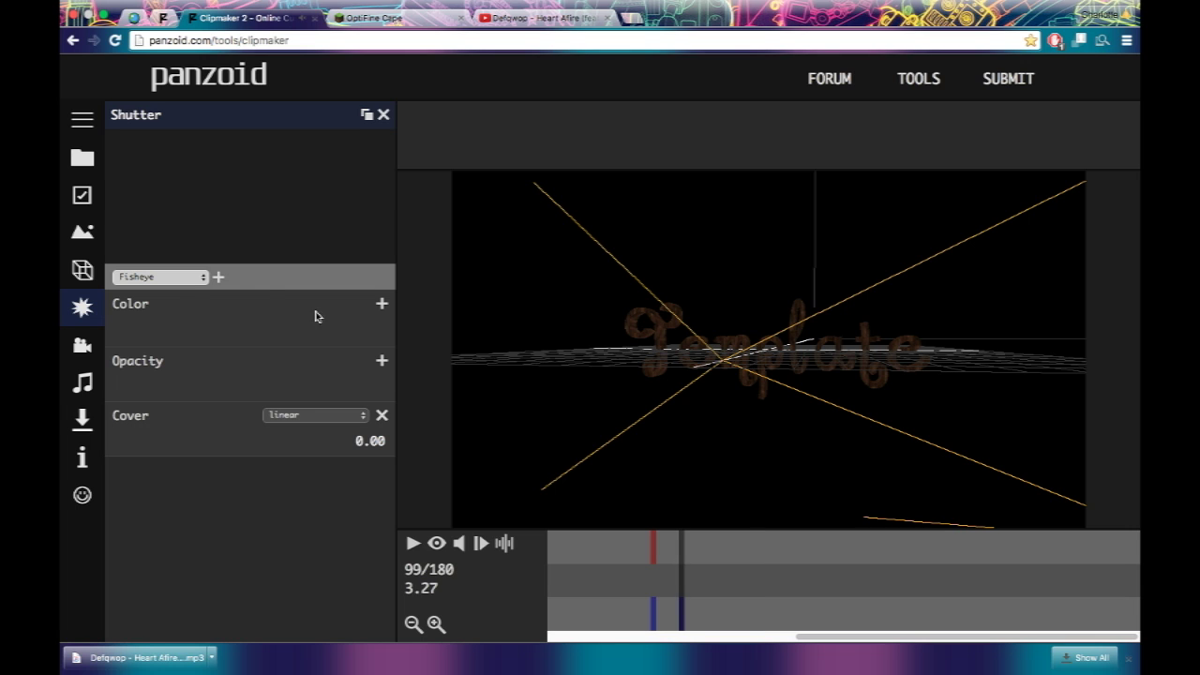
Add a Fisheye effect and preview the animation from frame 75 to about 111.
{"action": "left_click", "coordinate": [219, 280]}
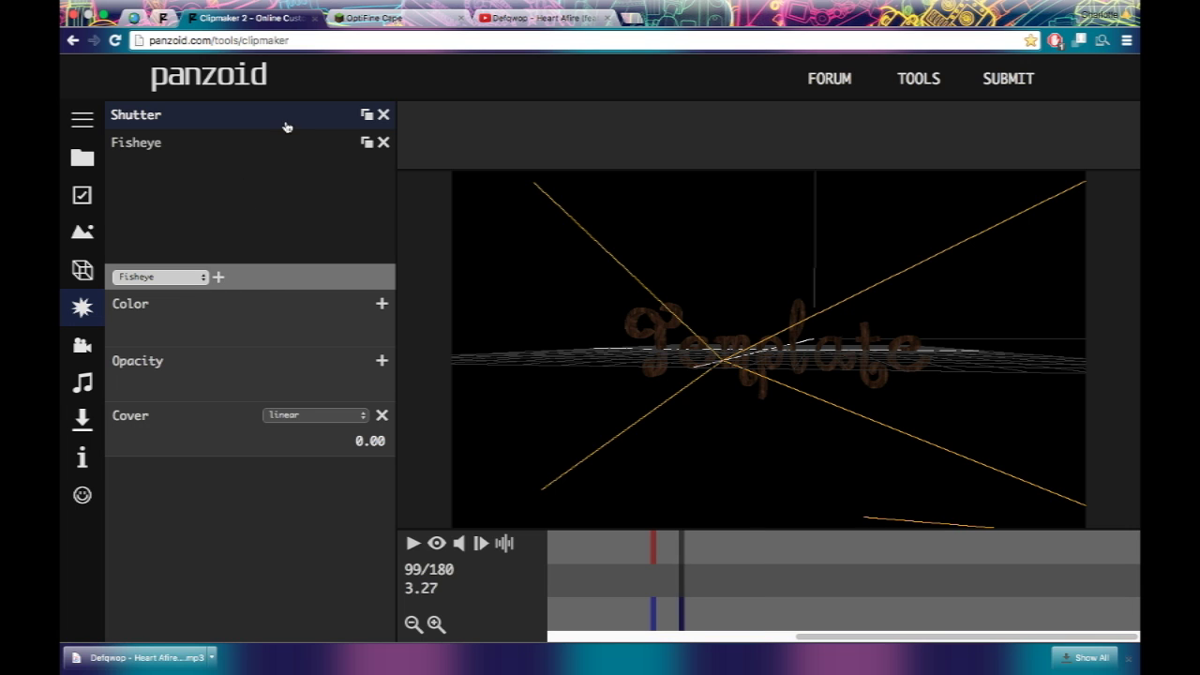
{"action": "left_click", "coordinate": [272, 142]}
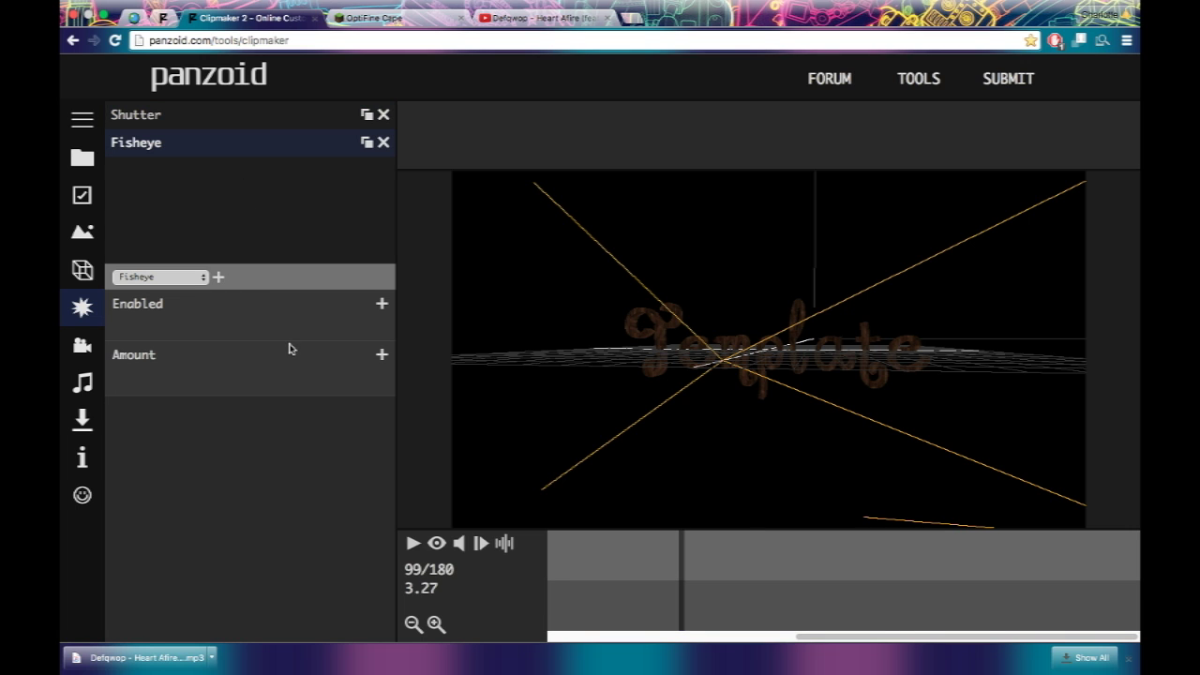
{"action": "left_click_drag", "start_coordinate": [569, 561], "coordinate": [454, 571]}
{"action": "left_click", "coordinate": [412, 545]}
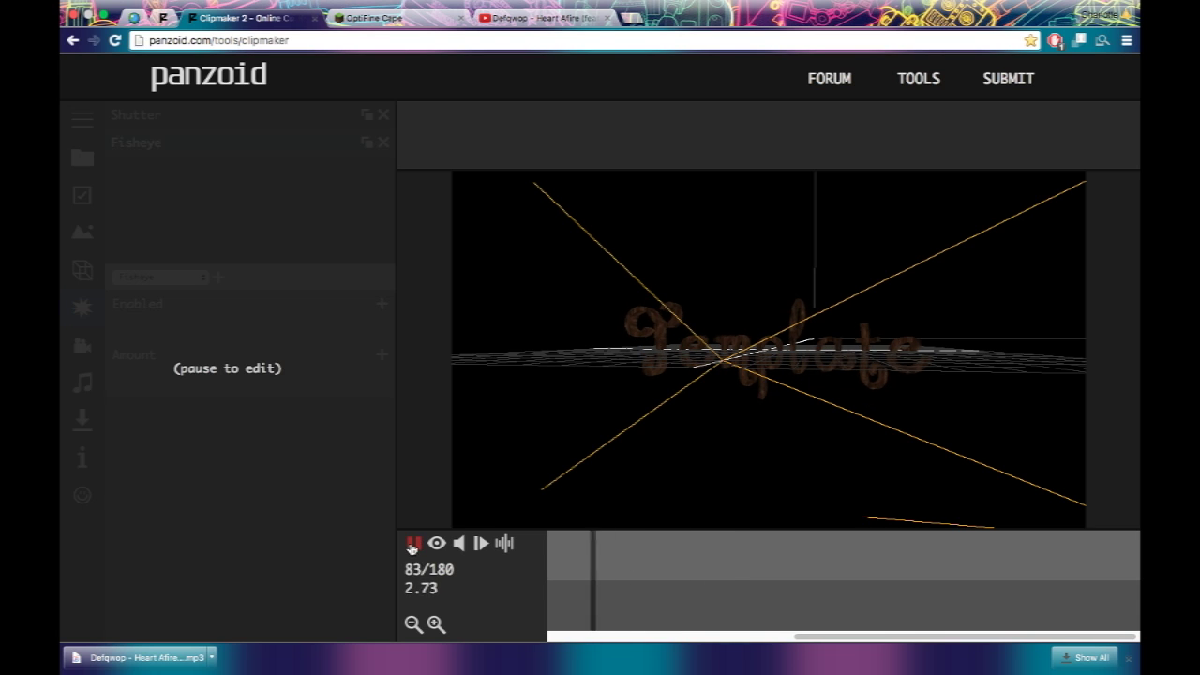
{"action": "left_click", "coordinate": [412, 545]}
{"action": "left_click", "coordinate": [412, 545]}
{"action": "left_click", "coordinate": [411, 545]}
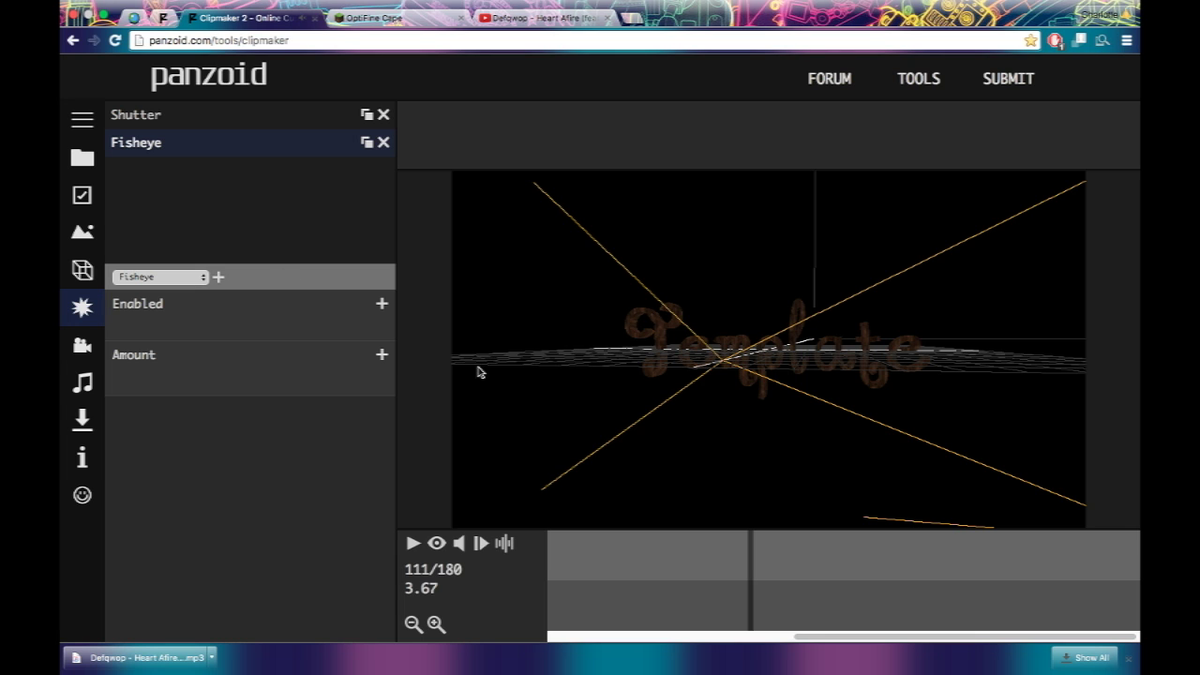
Preview the frames around 88–113 repeatedly, stopping at frame 106.
{"action": "left_click", "coordinate": [688, 547]}
{"action": "left_click", "coordinate": [413, 544]}
{"action": "left_click", "coordinate": [413, 544]}
{"action": "left_click", "coordinate": [676, 567]}
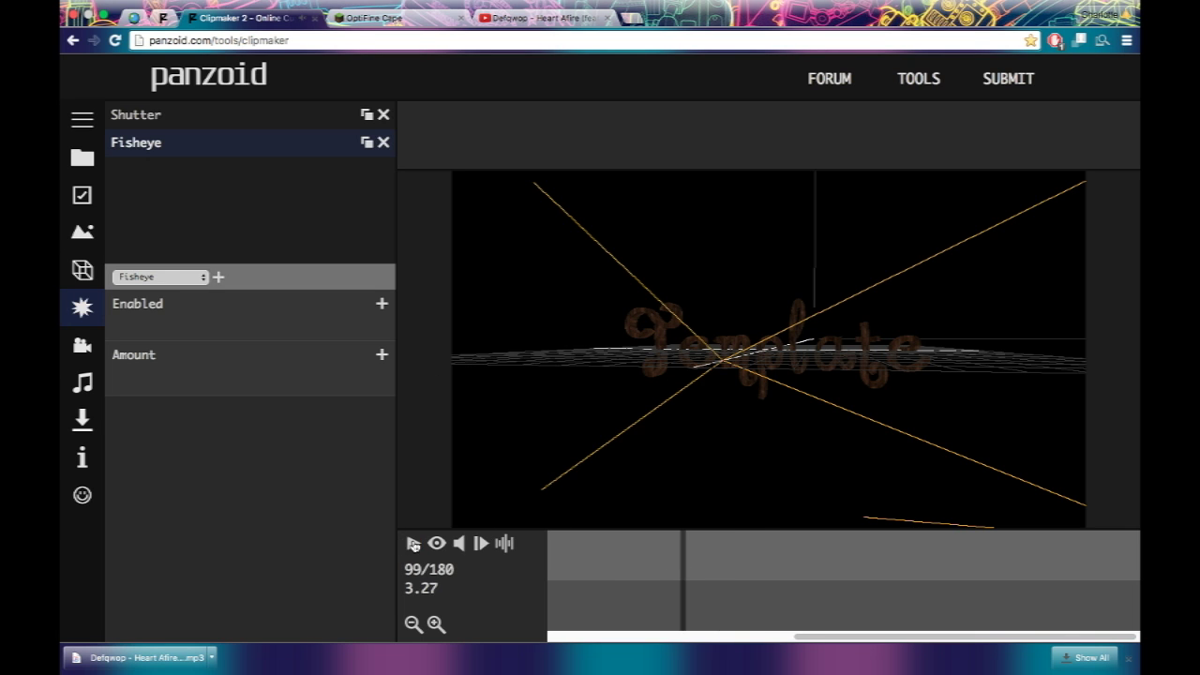
{"action": "left_click", "coordinate": [413, 544]}
{"action": "left_click", "coordinate": [413, 543]}
{"action": "left_click", "coordinate": [681, 556]}
{"action": "left_click", "coordinate": [625, 551]}
{"action": "left_click", "coordinate": [628, 553]}
{"action": "left_click", "coordinate": [410, 544]}
{"action": "left_click", "coordinate": [410, 544]}
{"action": "left_click", "coordinate": [409, 544]}
{"action": "left_click", "coordinate": [409, 544]}
Key Fisheye Enabled on with Amount 25.0 at frame 106, and add another Enabled keyframe at frame 121.
{"action": "left_click", "coordinate": [381, 305]}
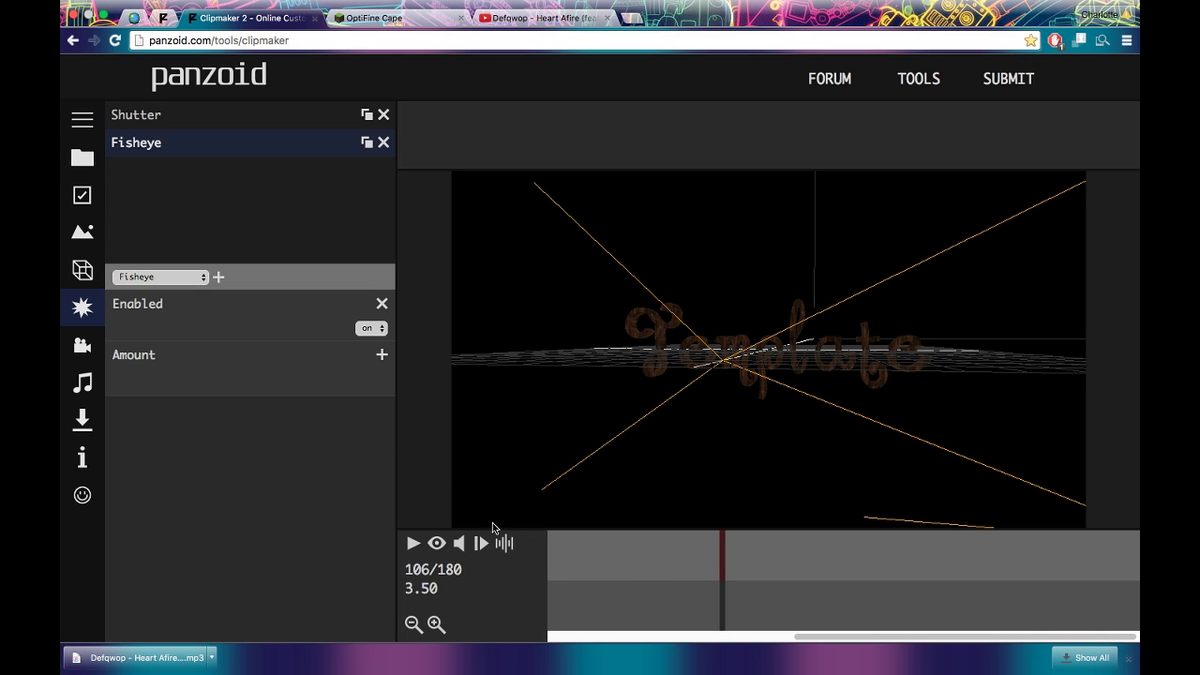
{"action": "left_click", "coordinate": [380, 354]}
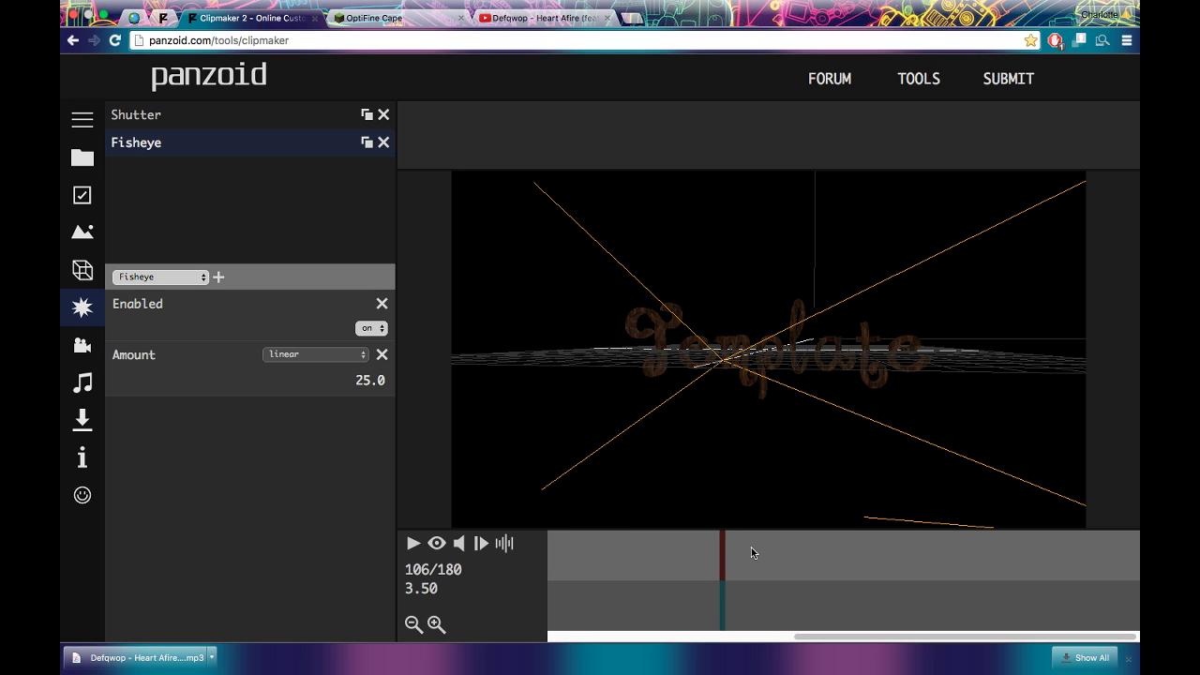
{"action": "left_click", "coordinate": [414, 544]}
{"action": "left_click", "coordinate": [413, 551]}
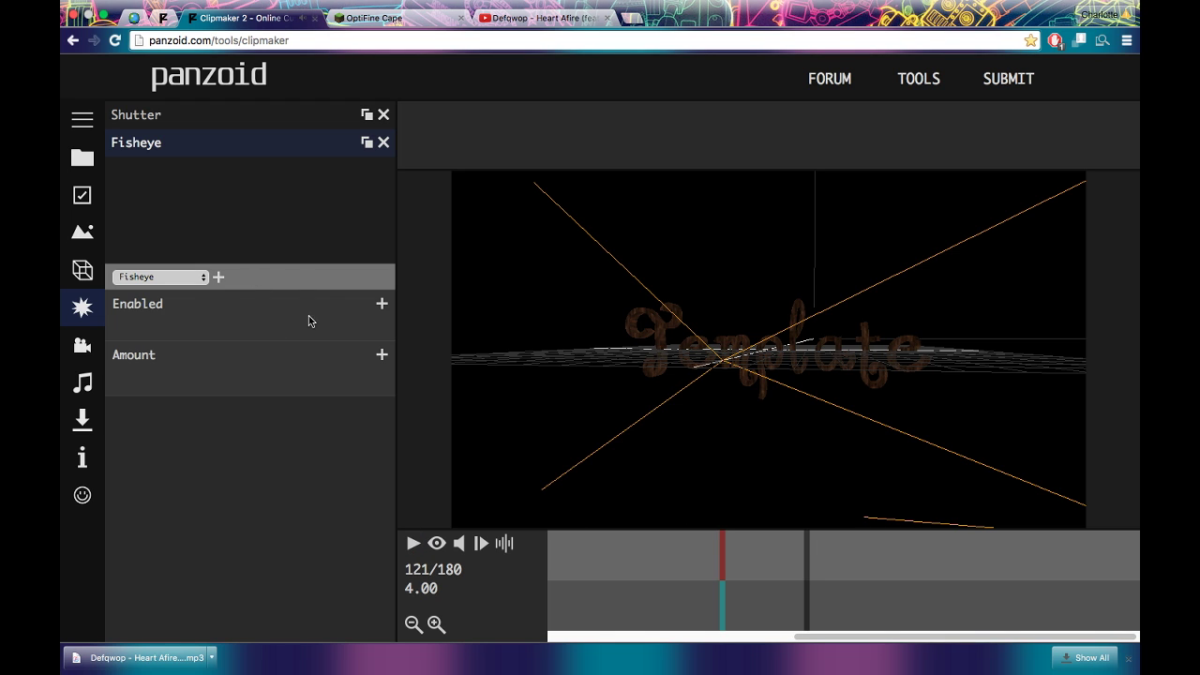
{"action": "left_click", "coordinate": [382, 304]}
{"action": "left_click", "coordinate": [370, 326]}
Preview the fisheye burst from frame 97, then the whole animation, ending at frame 149.
{"action": "left_click", "coordinate": [824, 543]}
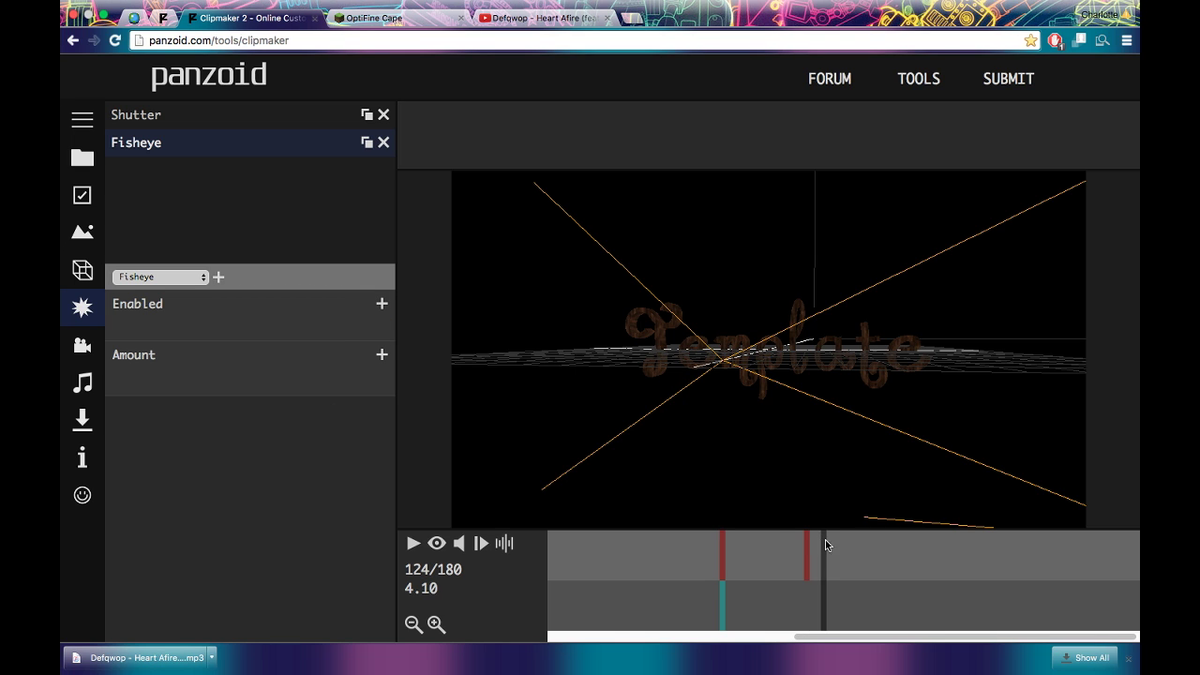
{"action": "left_click", "coordinate": [671, 550]}
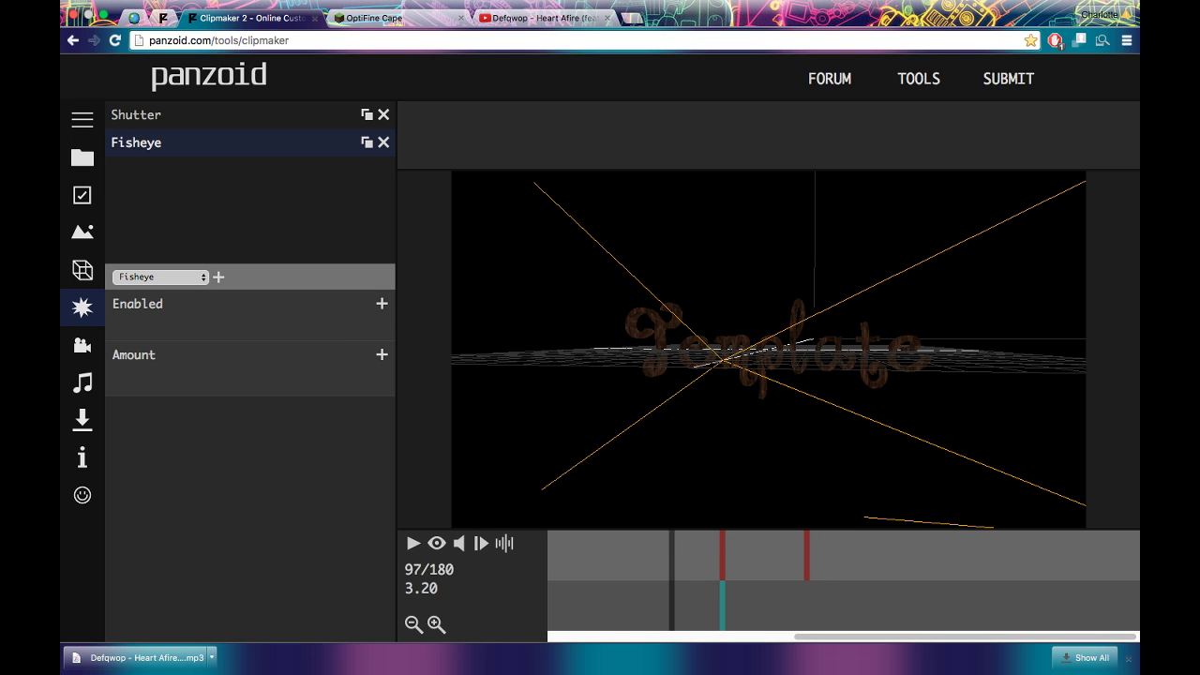
{"action": "left_click", "coordinate": [412, 549]}
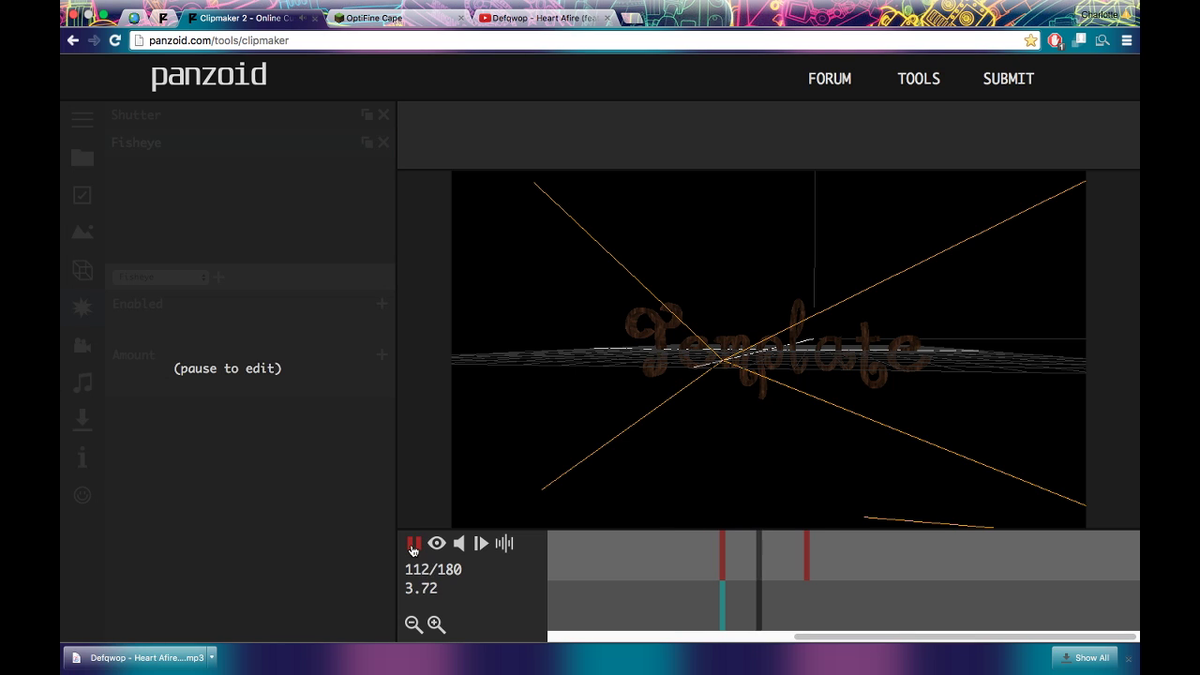
{"action": "left_click", "coordinate": [412, 550]}
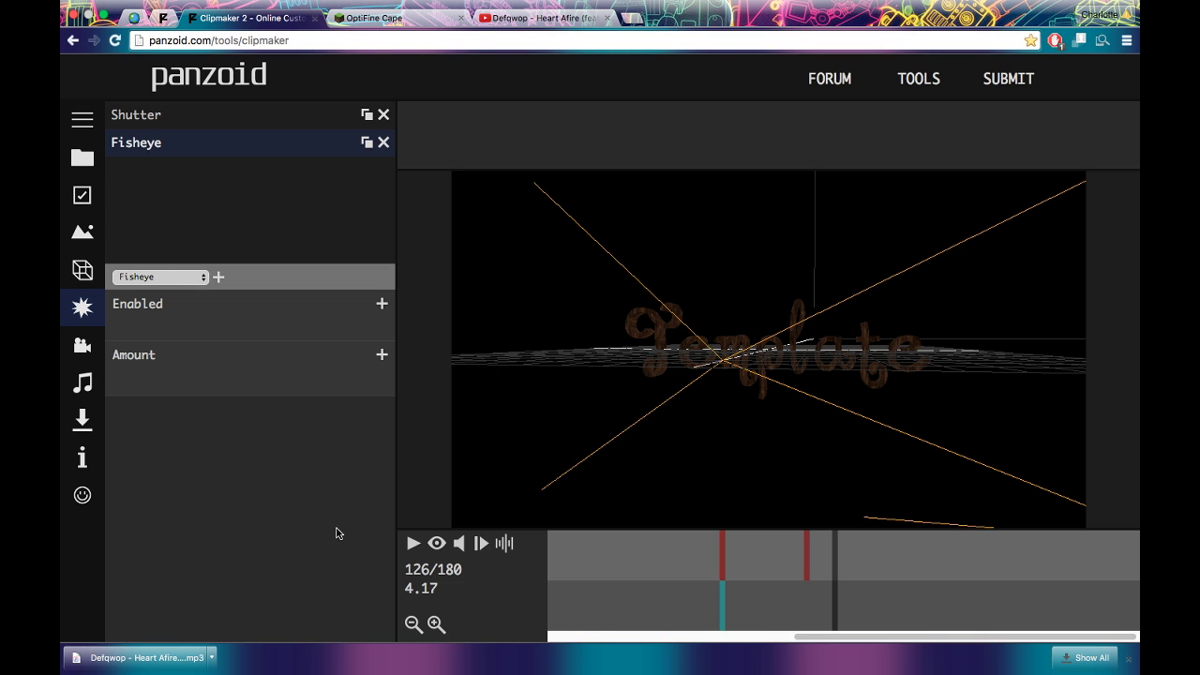
{"action": "left_click", "coordinate": [413, 543]}
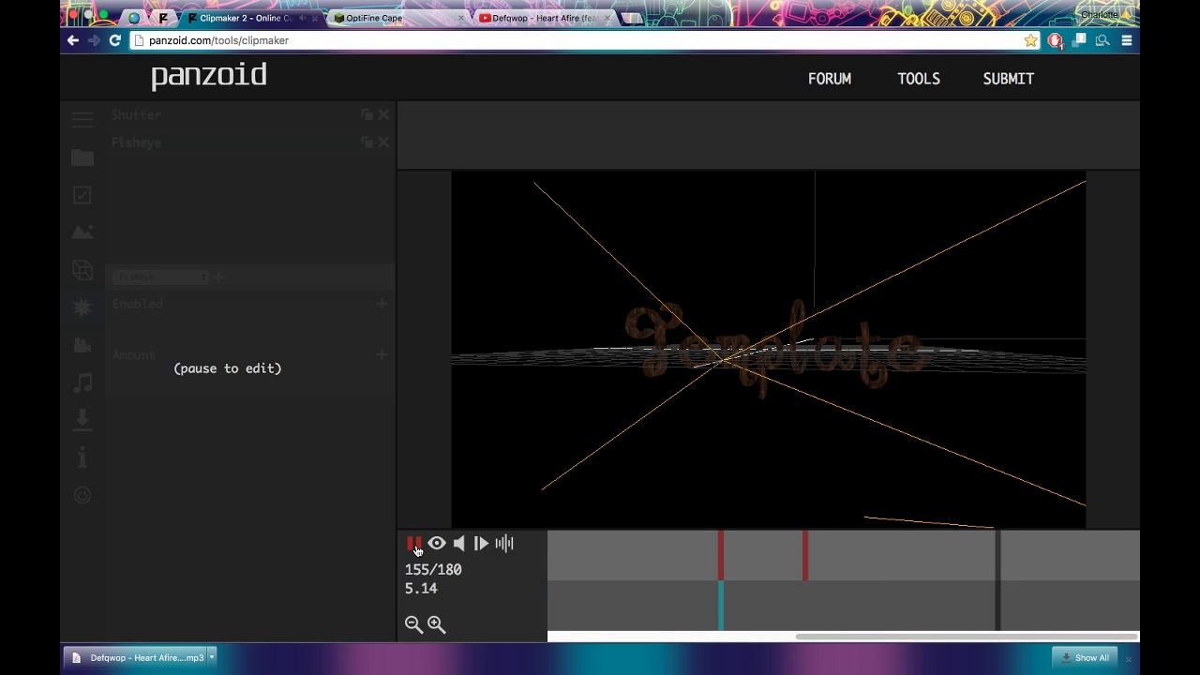
{"action": "left_click", "coordinate": [415, 547]}
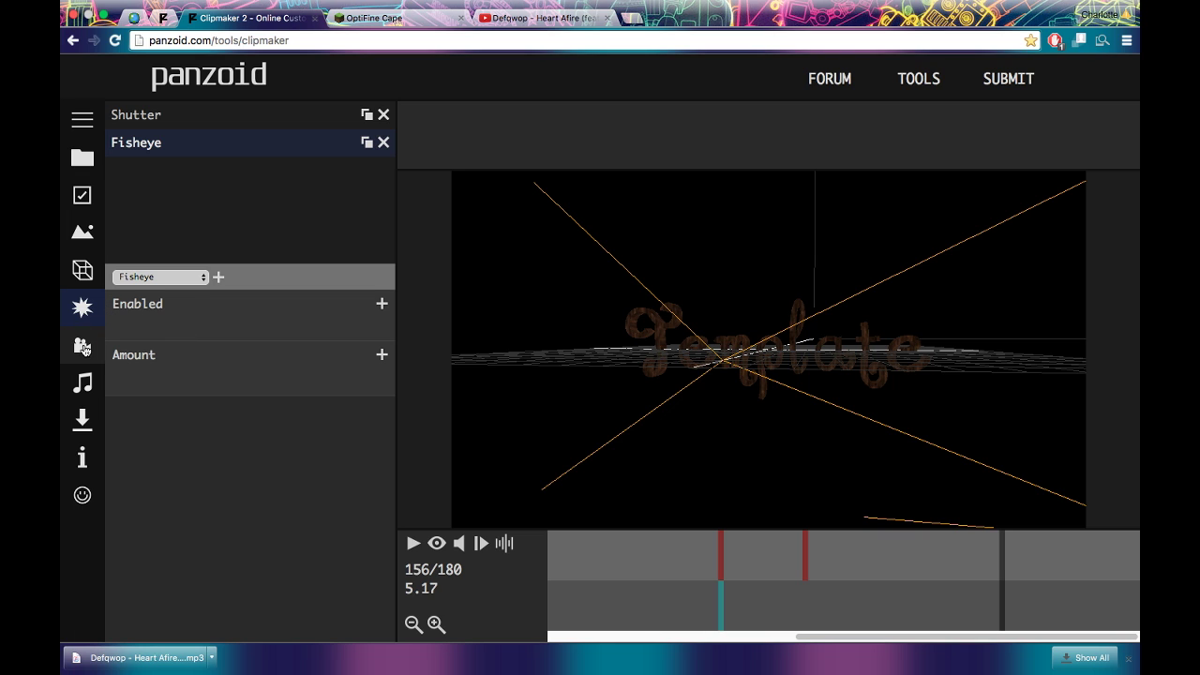
{"action": "left_click", "coordinate": [962, 559]}
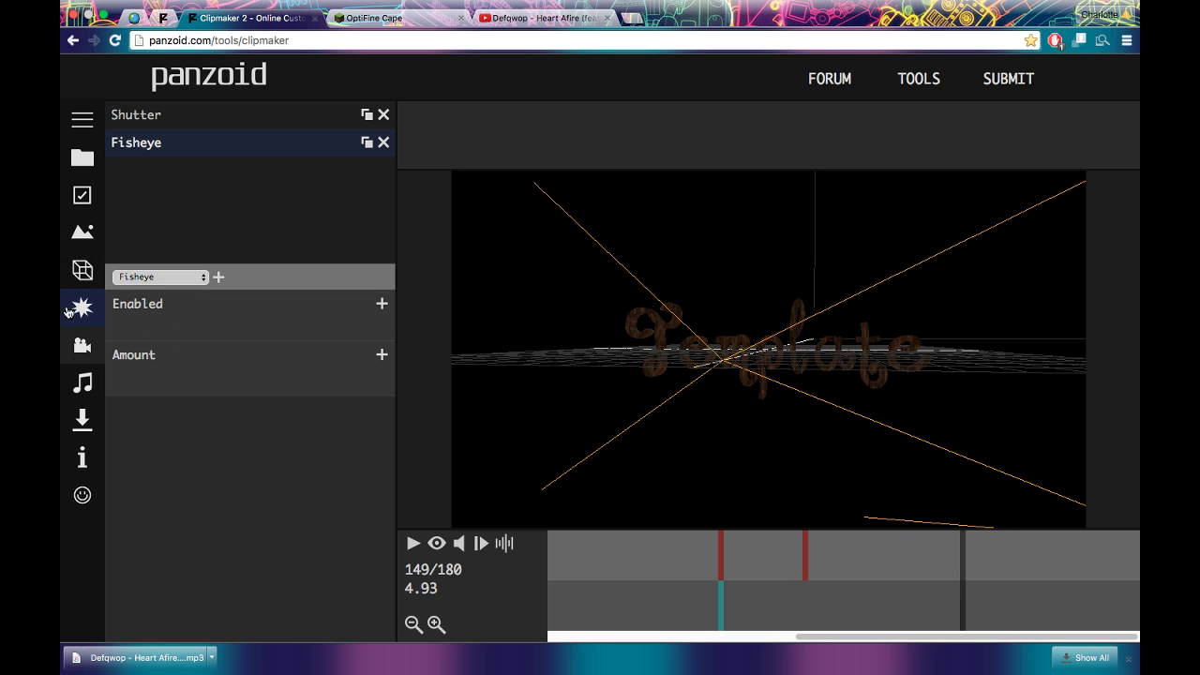
Add a rotation keyframe to the Template text and enter 1 in its third rotation field.
{"action": "left_click", "coordinate": [83, 270]}
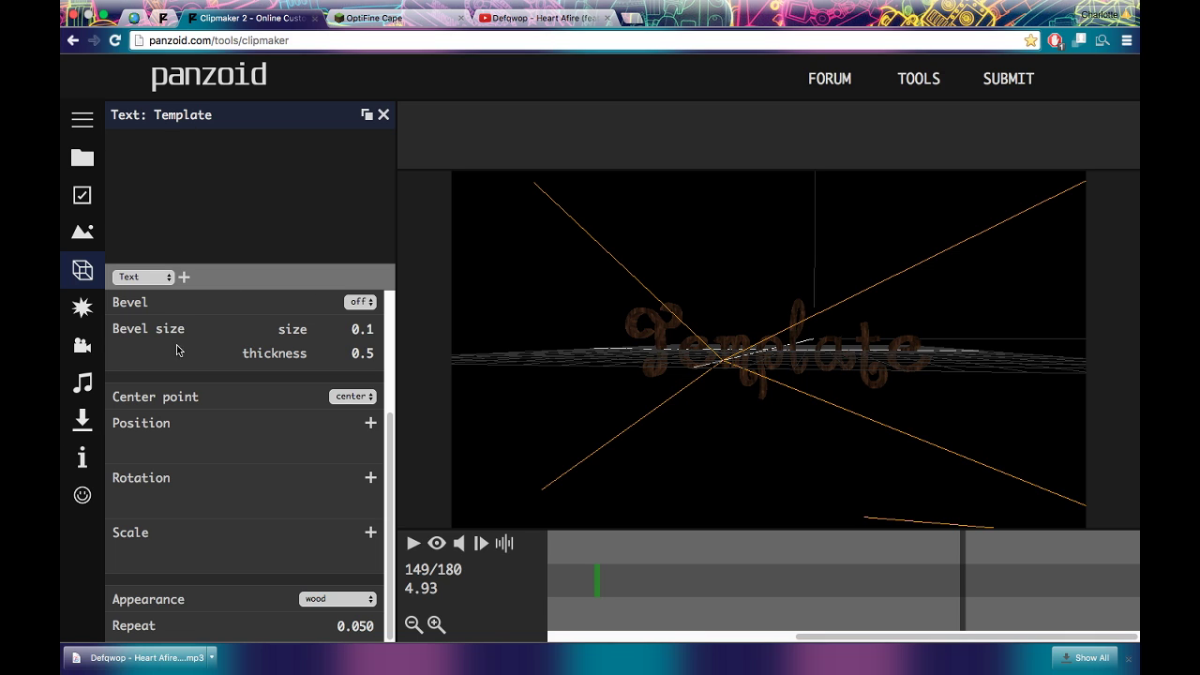
{"action": "scroll", "coordinate": [334, 326], "scroll_direction": "up", "scroll_amount": 1}
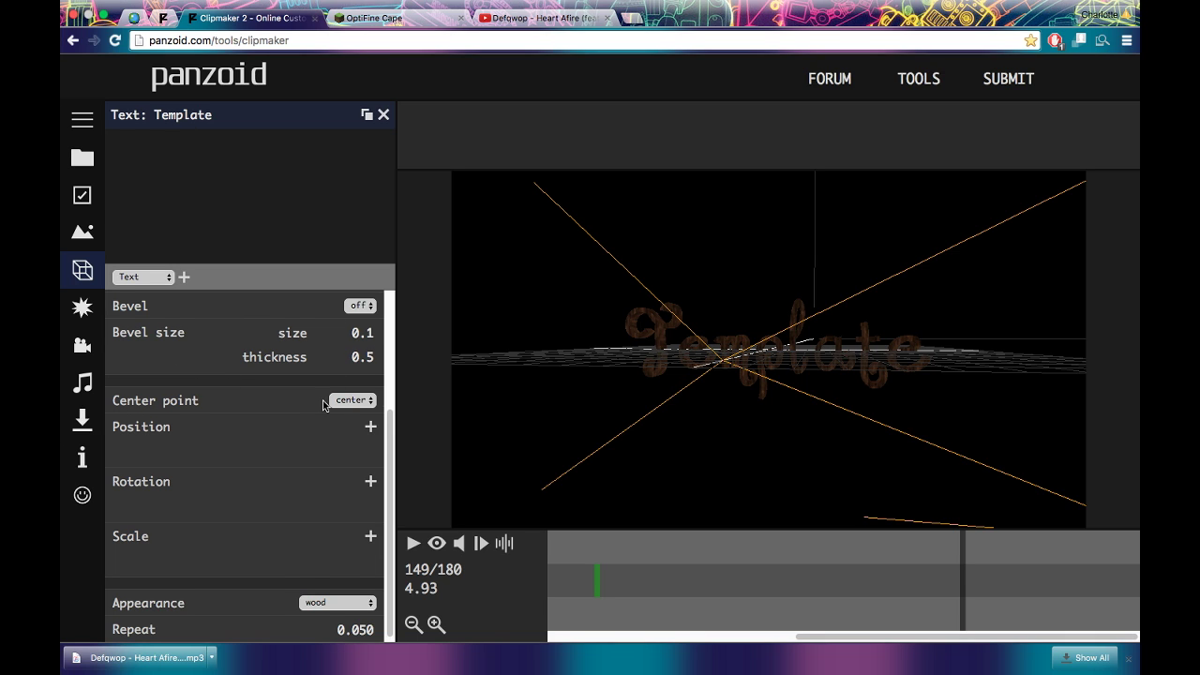
{"action": "scroll", "coordinate": [328, 407], "scroll_direction": "down", "scroll_amount": 1}
{"action": "left_click", "coordinate": [370, 477]}
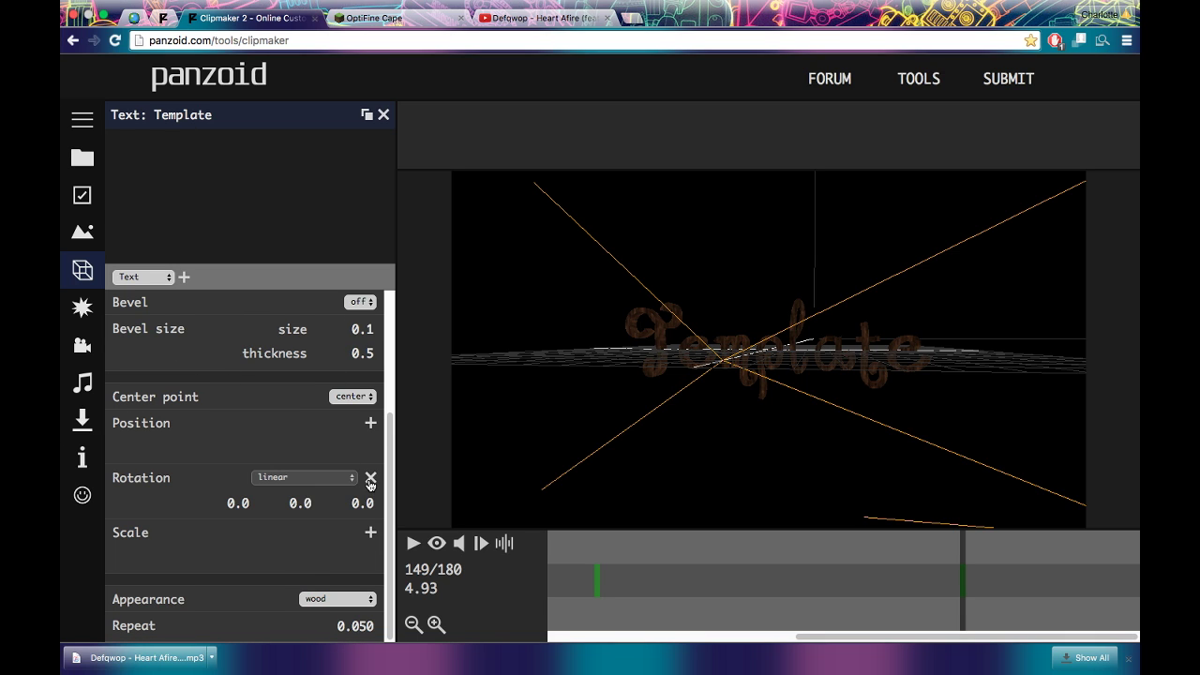
{"action": "left_click", "coordinate": [355, 504]}
{"action": "type", "text": "1"}
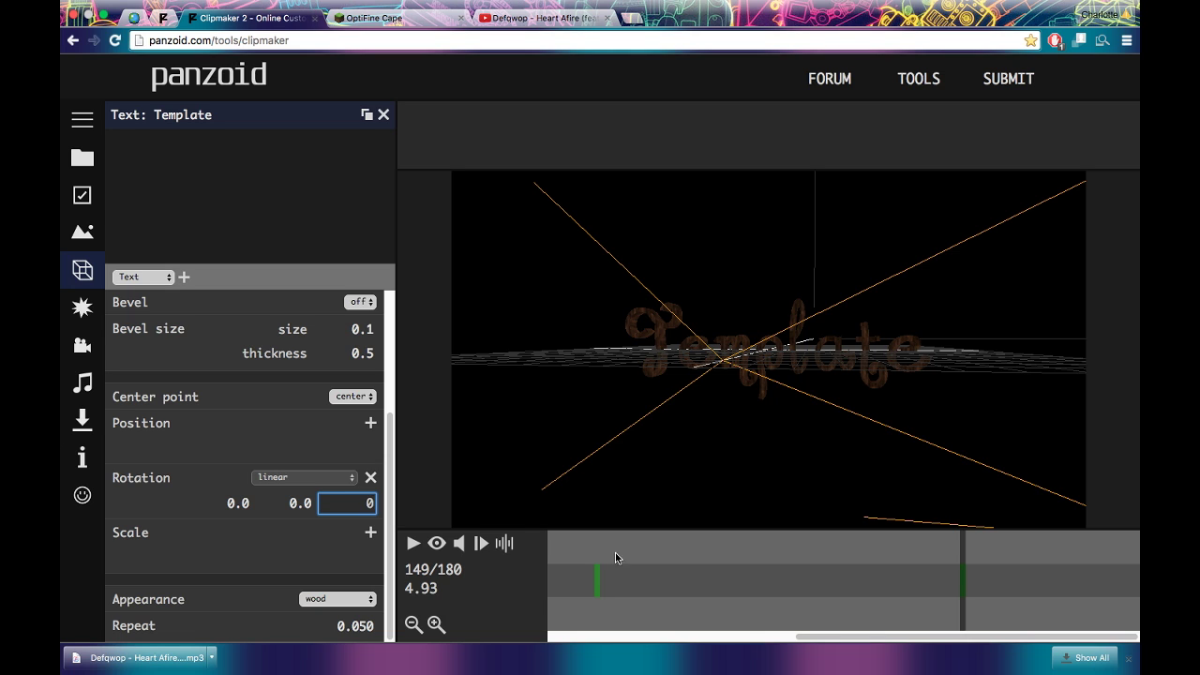
At frame 154, add position and rotation keyframes and enter 18 in the third rotation value.
{"action": "left_click_drag", "start_coordinate": [976, 559], "coordinate": [990, 557]}
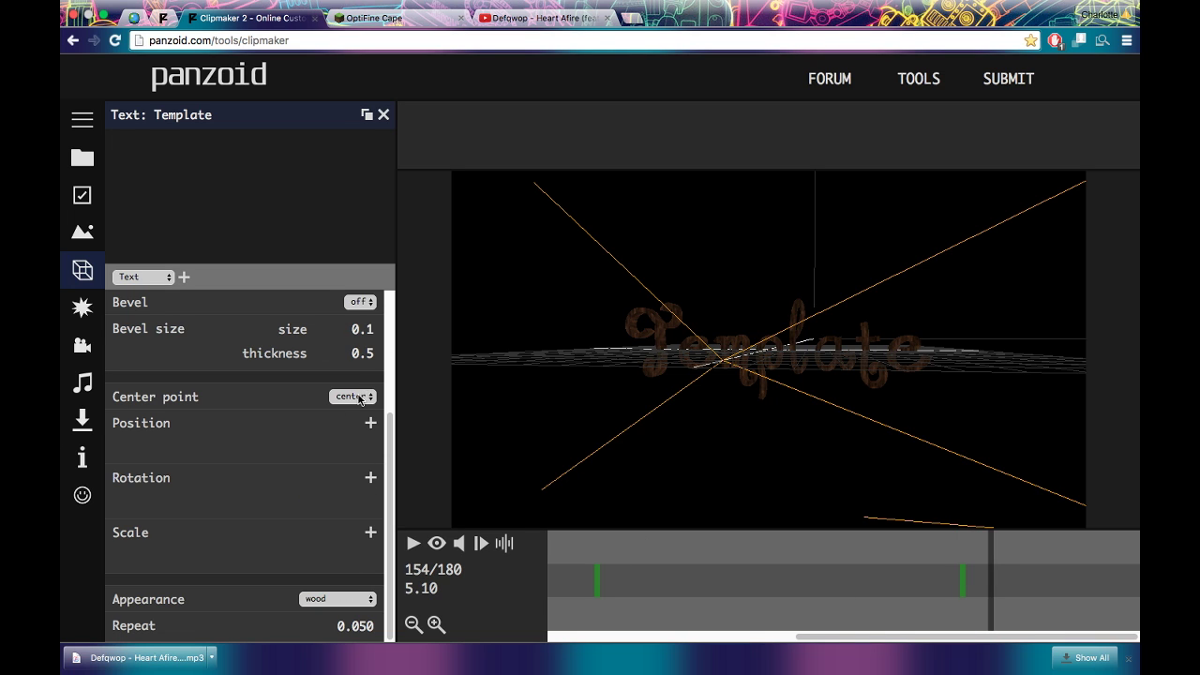
{"action": "left_click", "coordinate": [370, 423]}
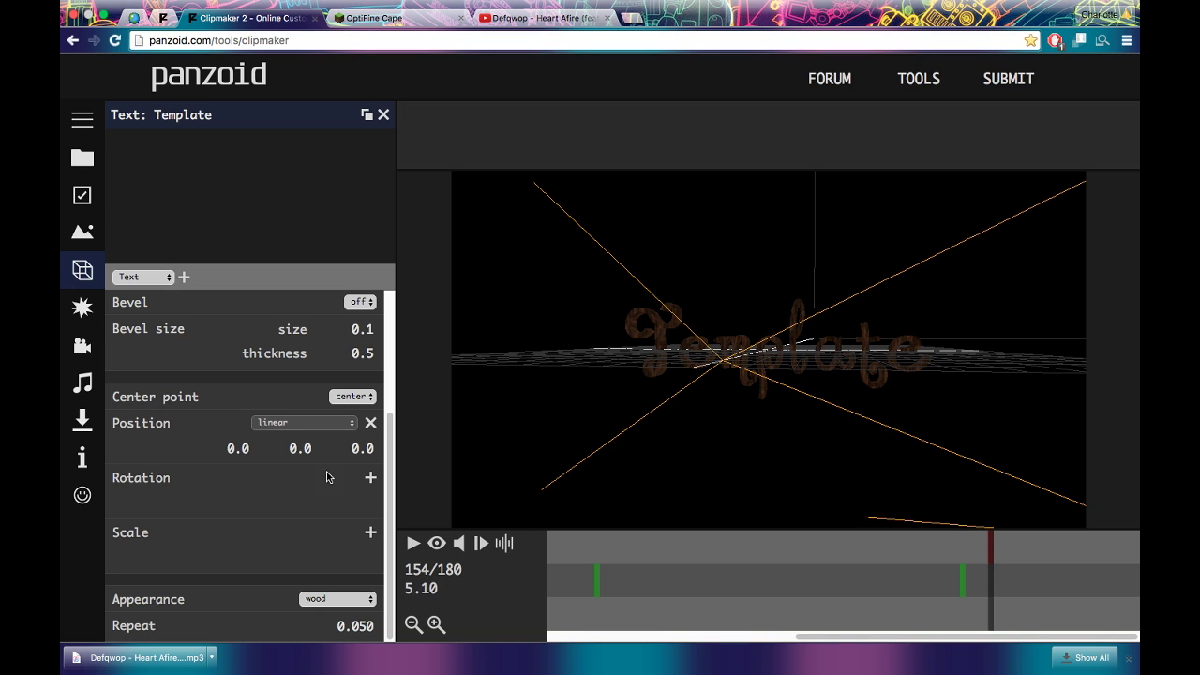
{"action": "left_click", "coordinate": [370, 477]}
{"action": "left_click", "coordinate": [349, 503]}
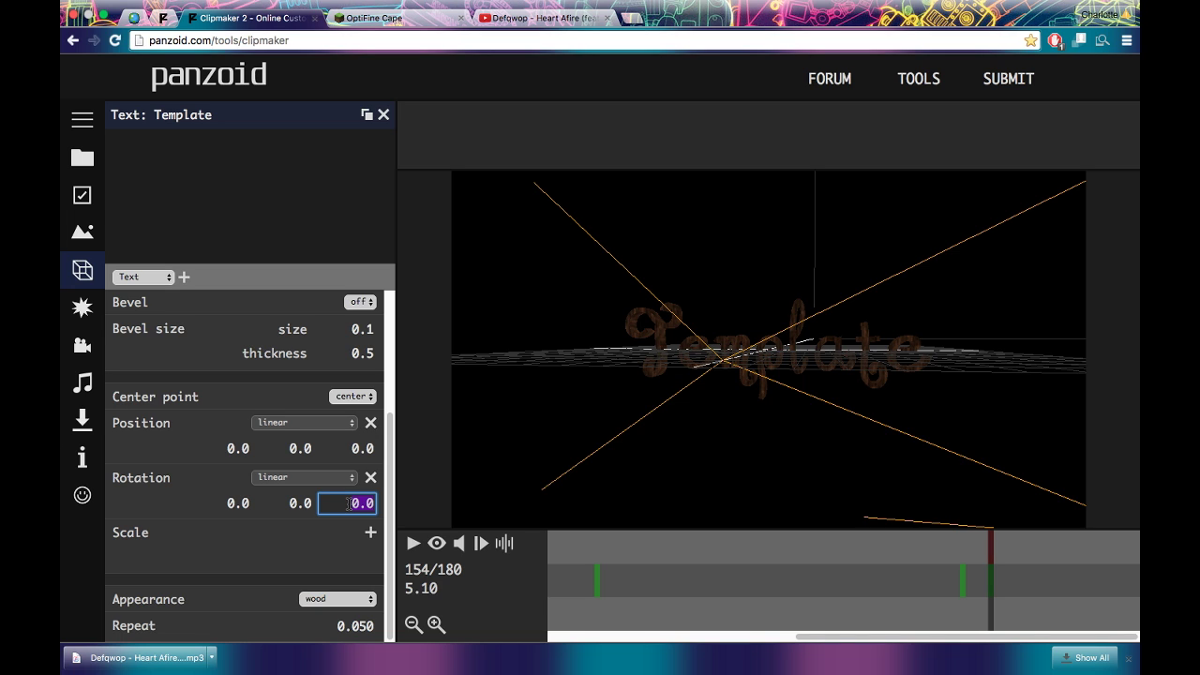
{"action": "type", "text": "180"}
At frame 167, add another rotation keyframe and adjust its Z rotation value.
{"action": "left_click", "coordinate": [1014, 554]}
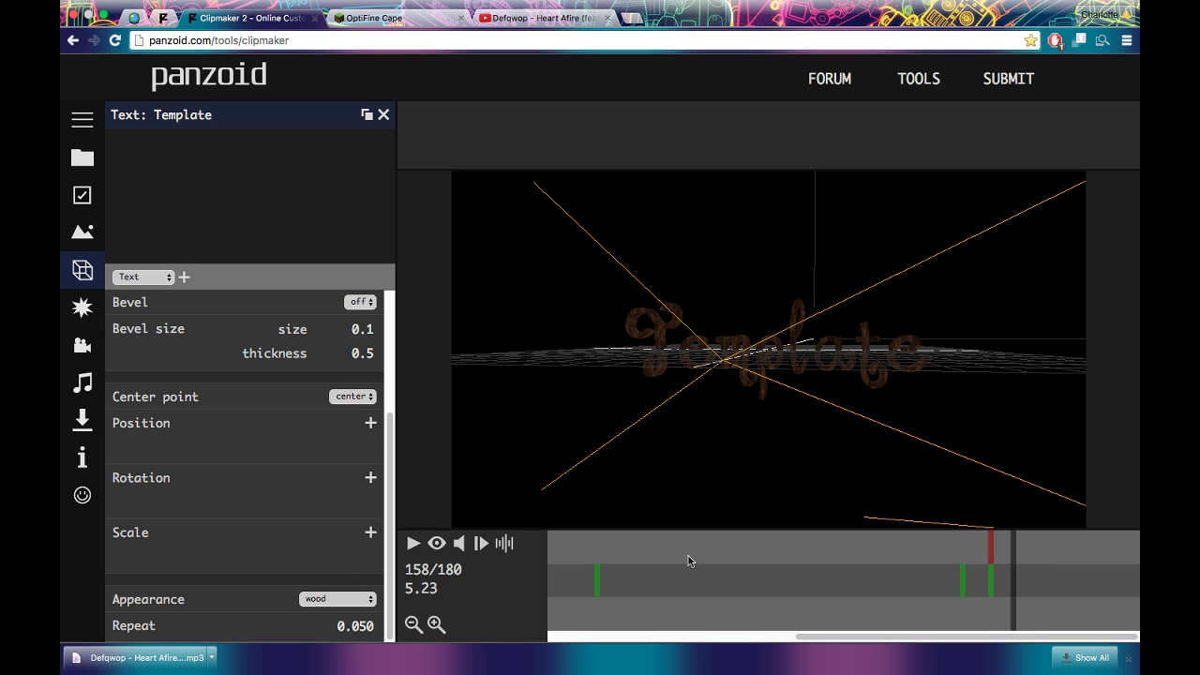
{"action": "left_click_drag", "start_coordinate": [1043, 548], "coordinate": [1062, 547]}
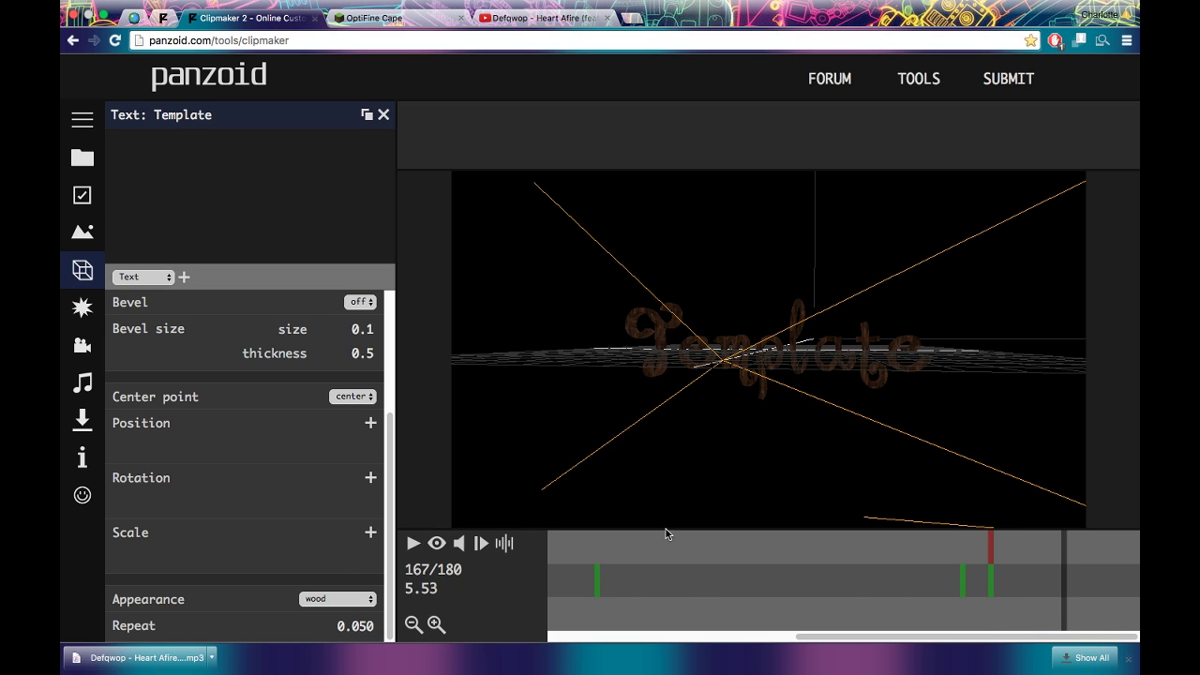
{"action": "left_click", "coordinate": [370, 477]}
{"action": "left_click", "coordinate": [357, 504]}
{"action": "type", "text": "0.6"}
{"action": "mouse_move", "coordinate": [357, 503]}
{"action": "left_mouse_down"}
{"action": "mouse_move", "coordinate": [368, 503]}
{"action": "mouse_move", "coordinate": [343, 498]}
{"action": "mouse_move", "coordinate": [398, 503]}
{"action": "mouse_move", "coordinate": [351, 507]}
{"action": "left_mouse_up"}
{"action": "left_click_drag", "start_coordinate": [995, 549], "coordinate": [958, 551]}
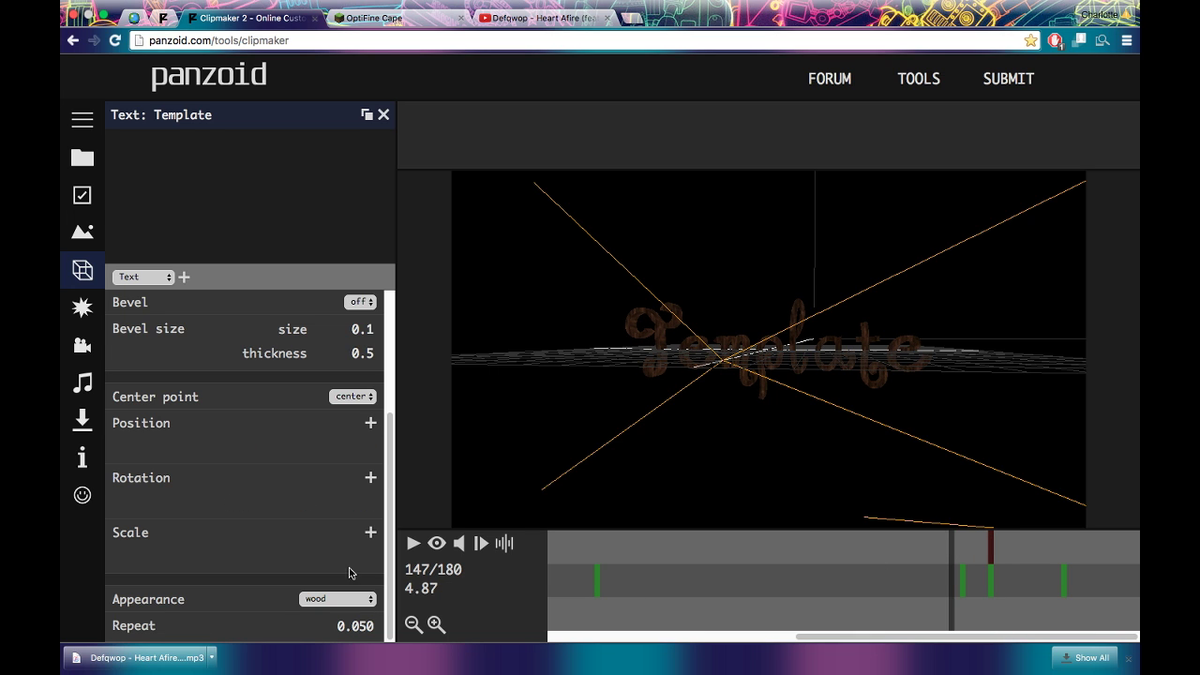
Set the Template text's Z rotation to 180 at the frame 154 keyframe.
{"action": "left_click", "coordinate": [414, 543]}
{"action": "left_click", "coordinate": [413, 544]}
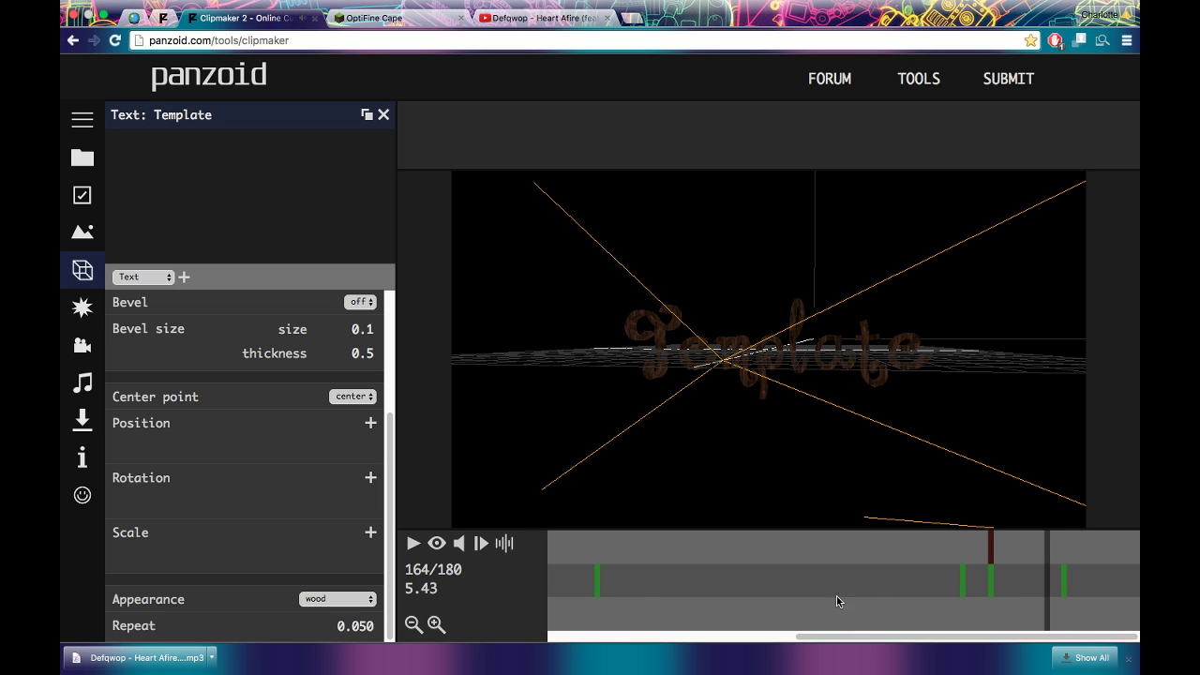
{"action": "left_click", "coordinate": [990, 546]}
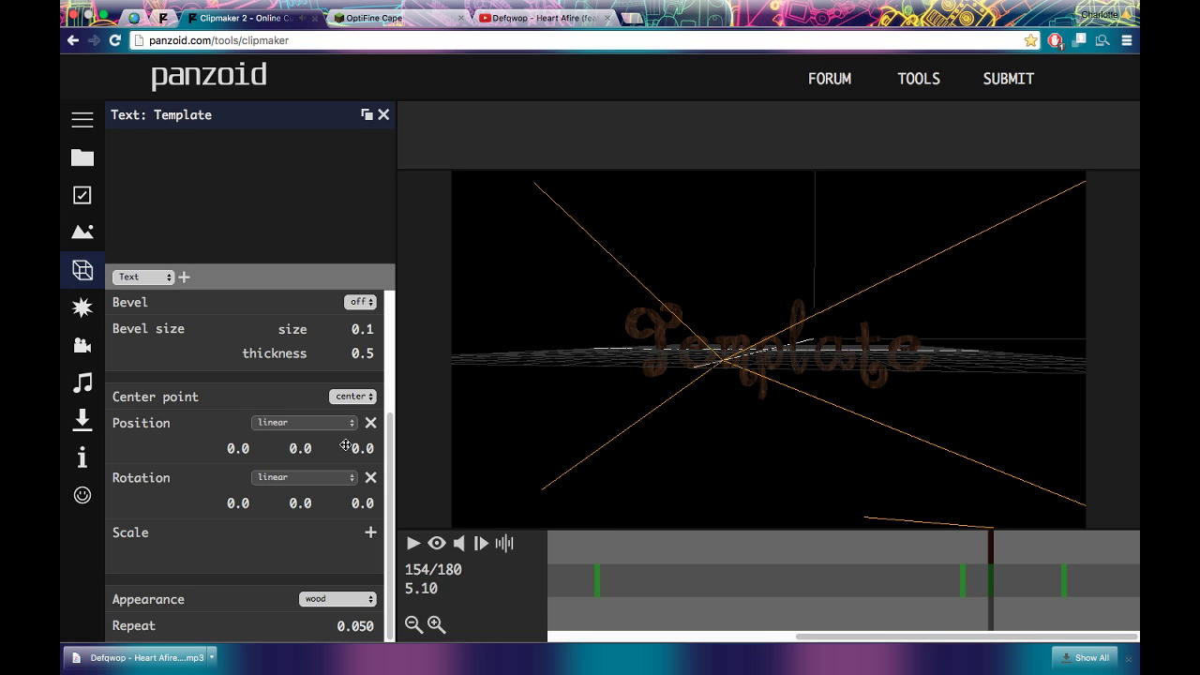
{"action": "left_click", "coordinate": [362, 503]}
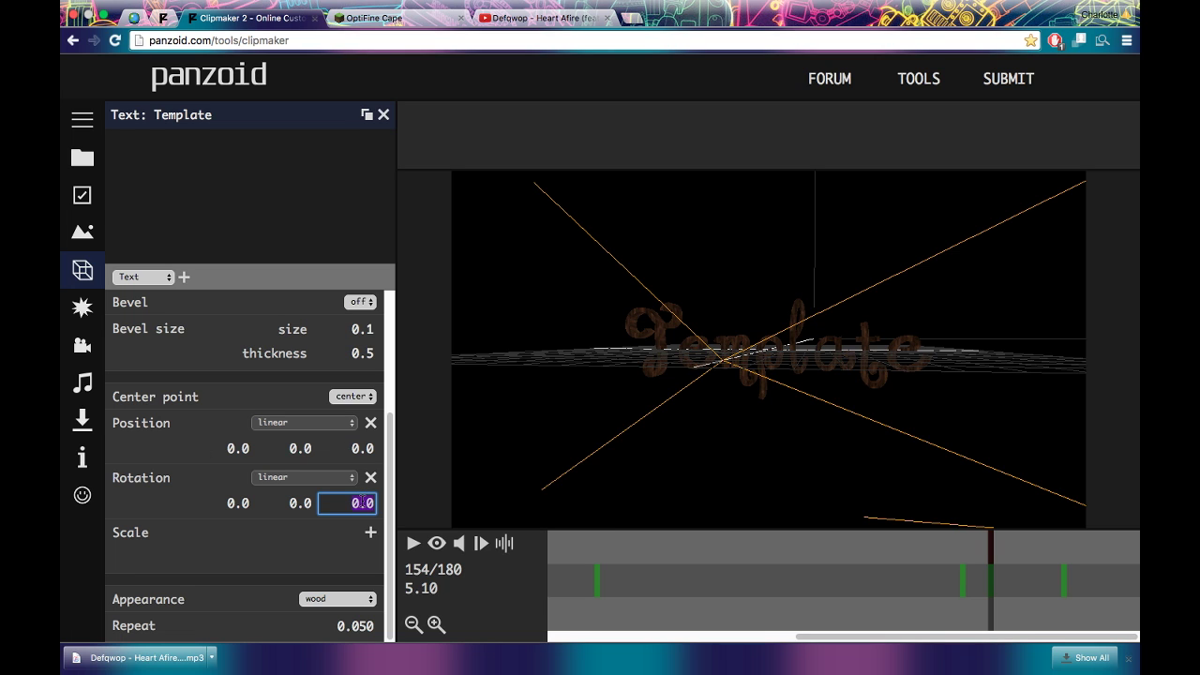
{"action": "type", "text": "180"}
{"action": "left_click", "coordinate": [319, 539]}
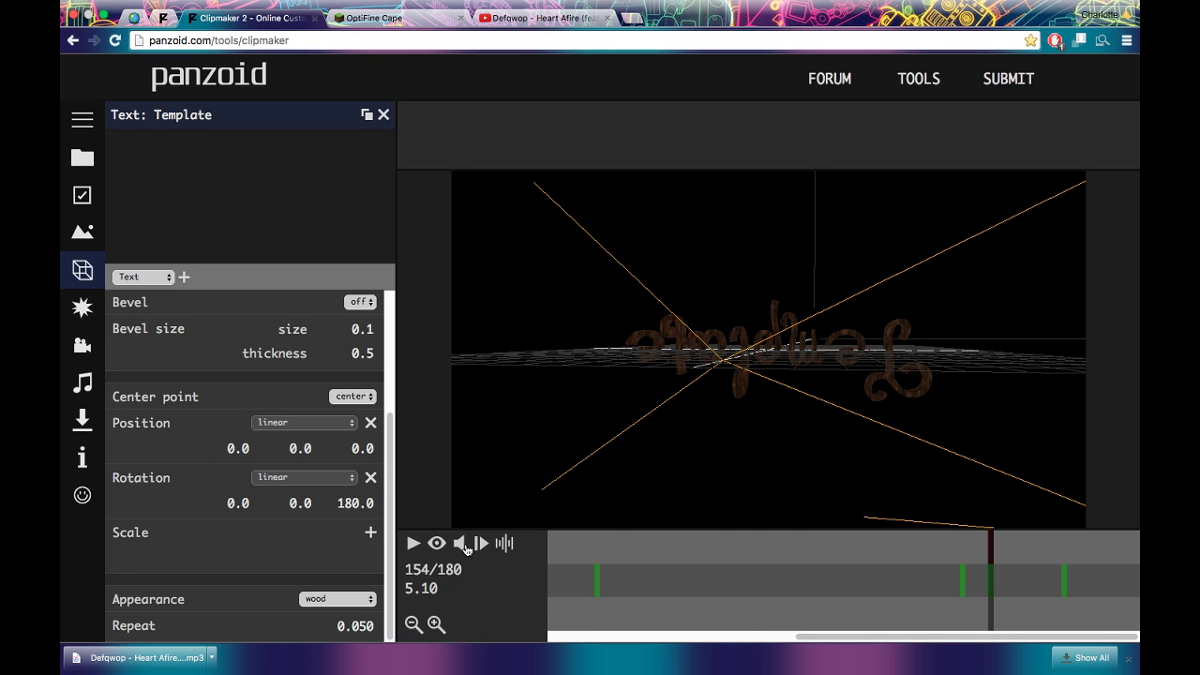
Set Z rotation to 360 at frame 167 and play the clip to preview the spin.
{"action": "left_click", "coordinate": [1061, 555]}
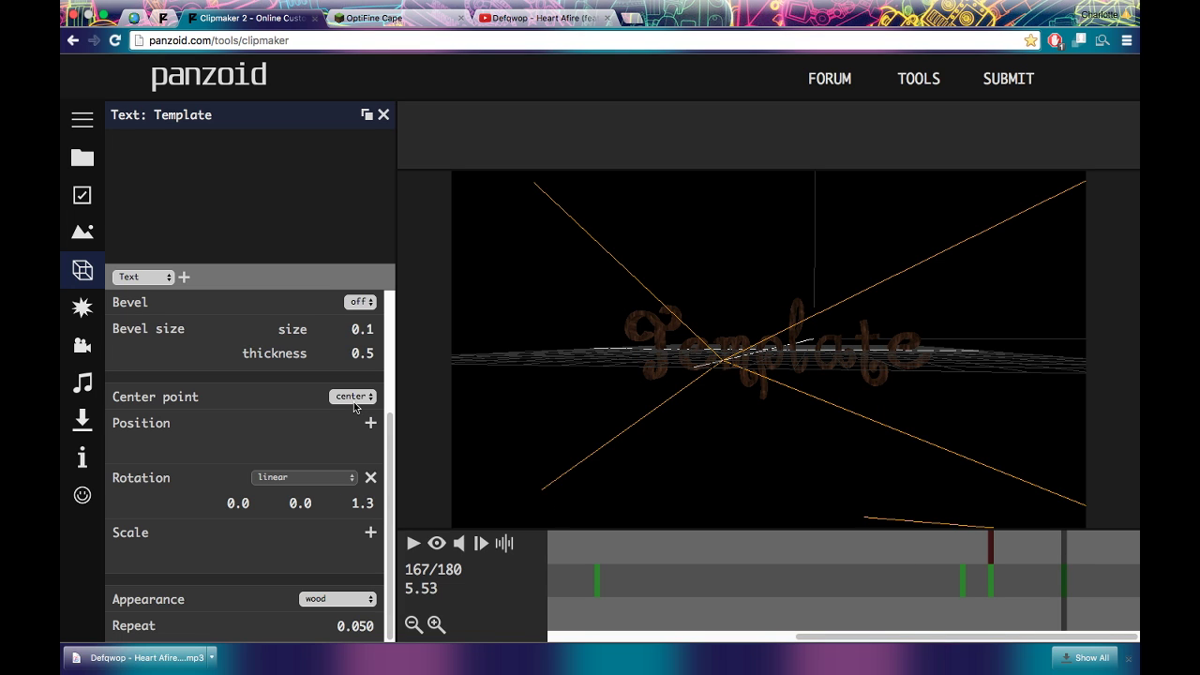
{"action": "left_click", "coordinate": [362, 503]}
{"action": "type", "text": "360"}
{"action": "key", "text": "Return"}
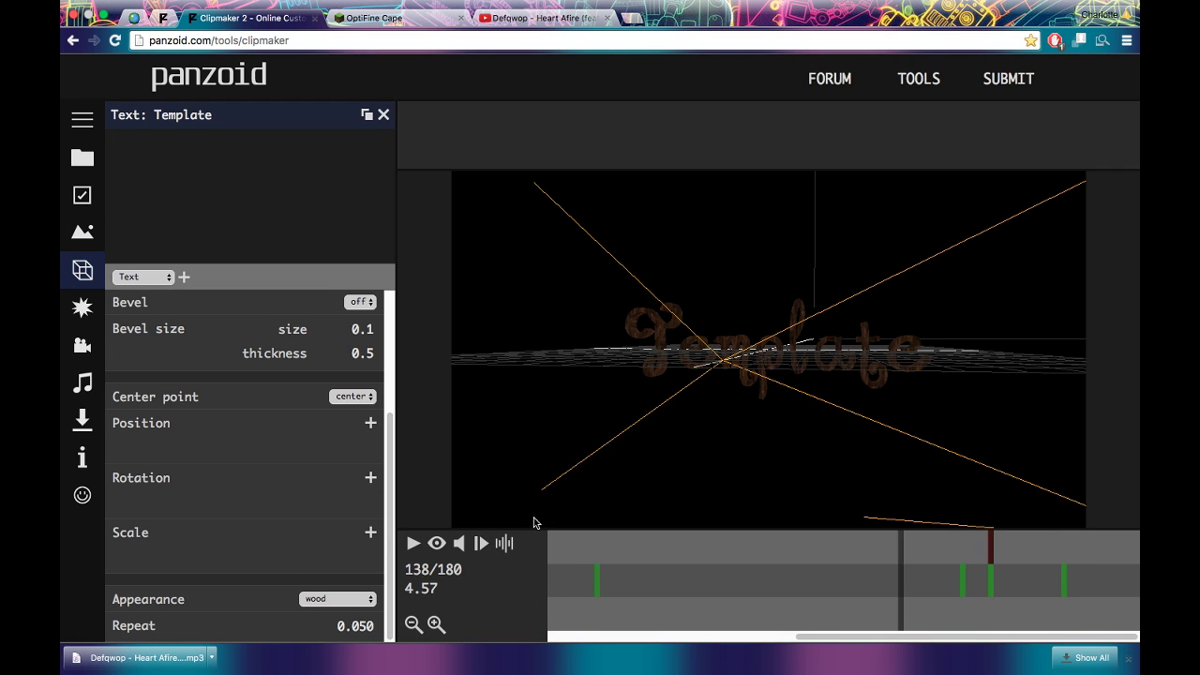
{"action": "left_click", "coordinate": [412, 546]}
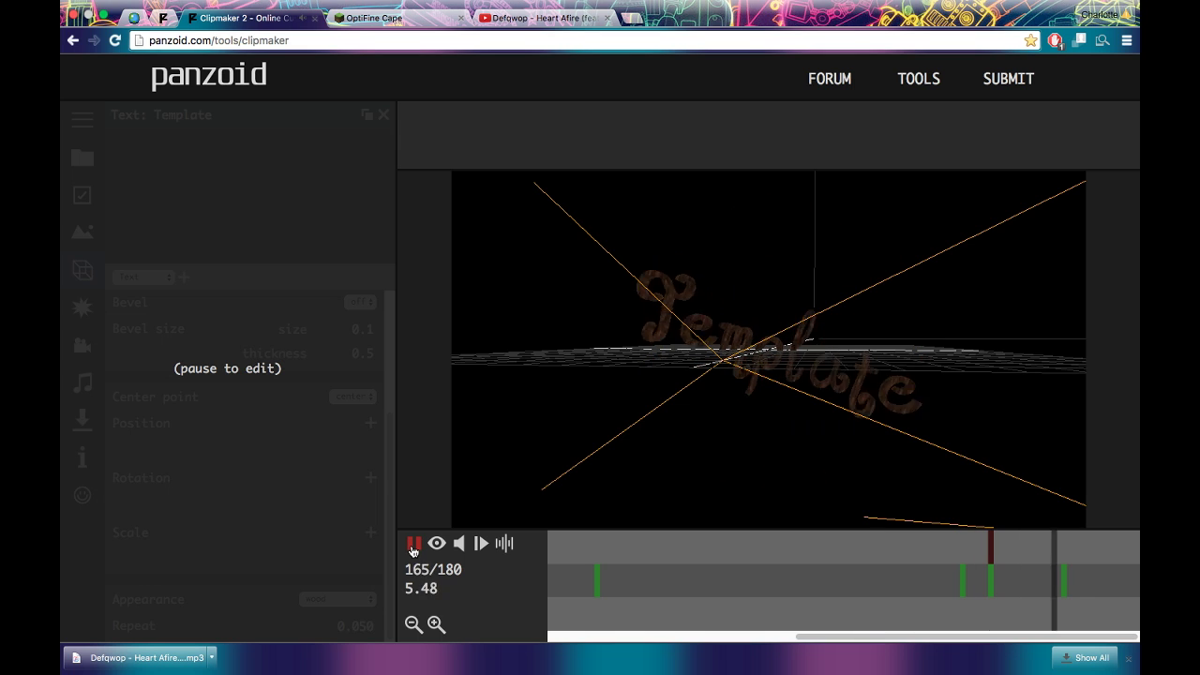
{"action": "left_click", "coordinate": [412, 544]}
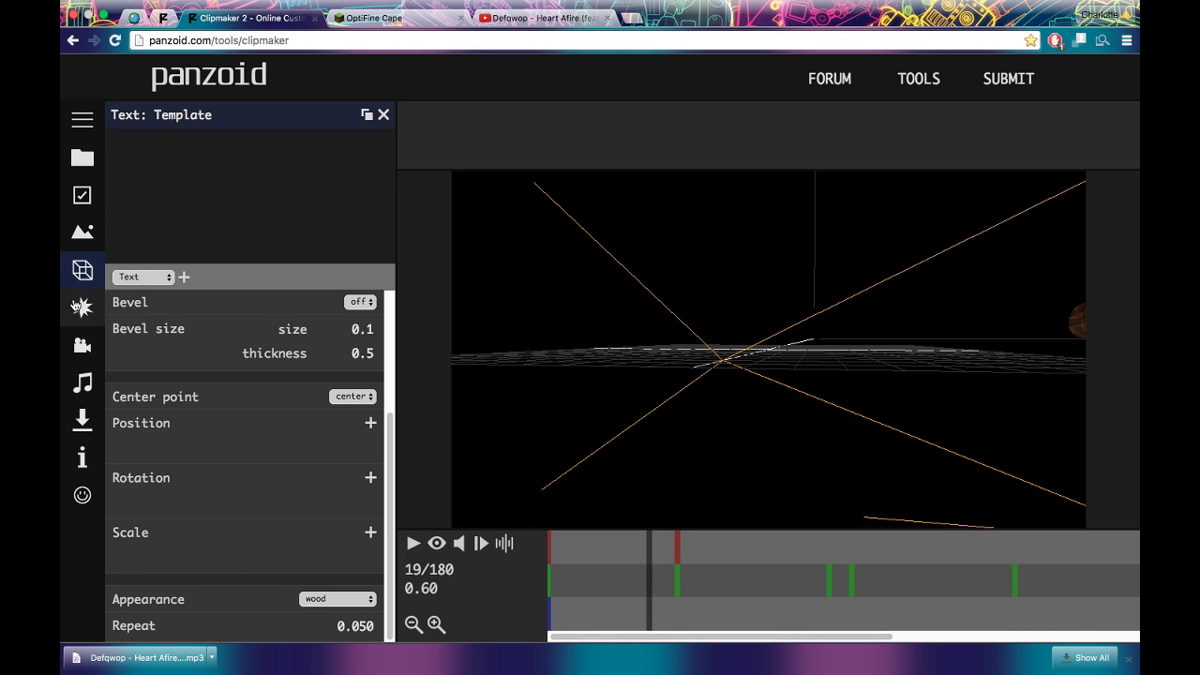
Open the video download panel and start rendering the intro video.
{"action": "left_click", "coordinate": [77, 307]}
{"action": "left_click", "coordinate": [83, 420]}
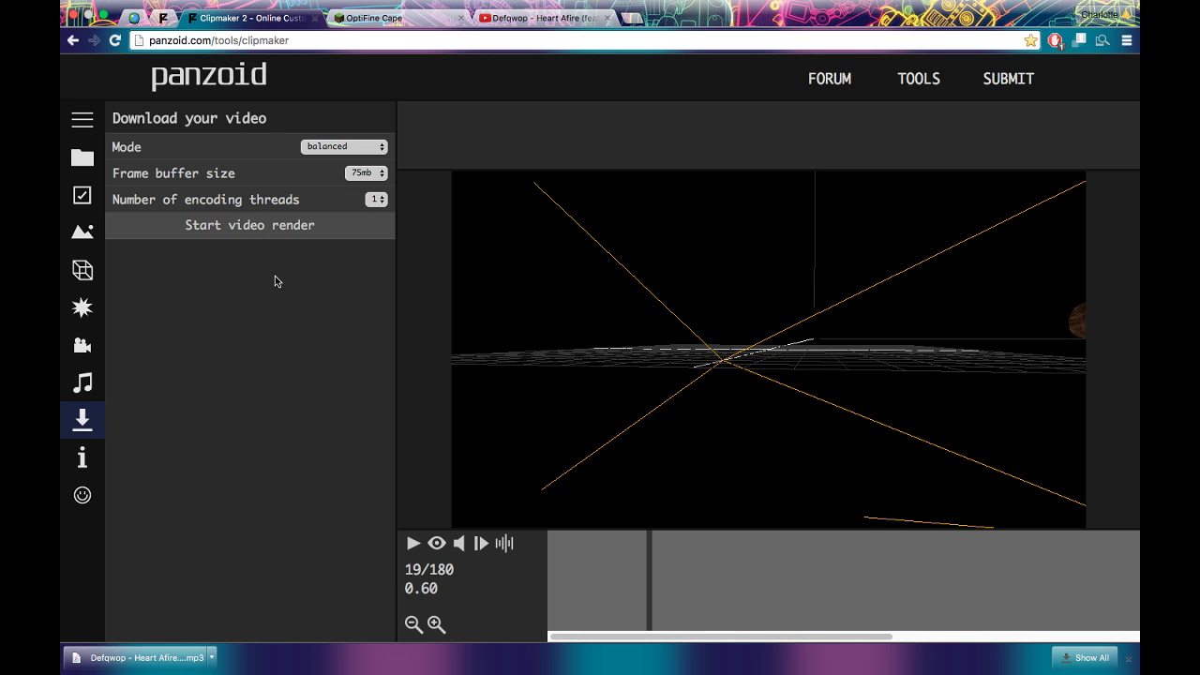
{"action": "left_click", "coordinate": [88, 161]}
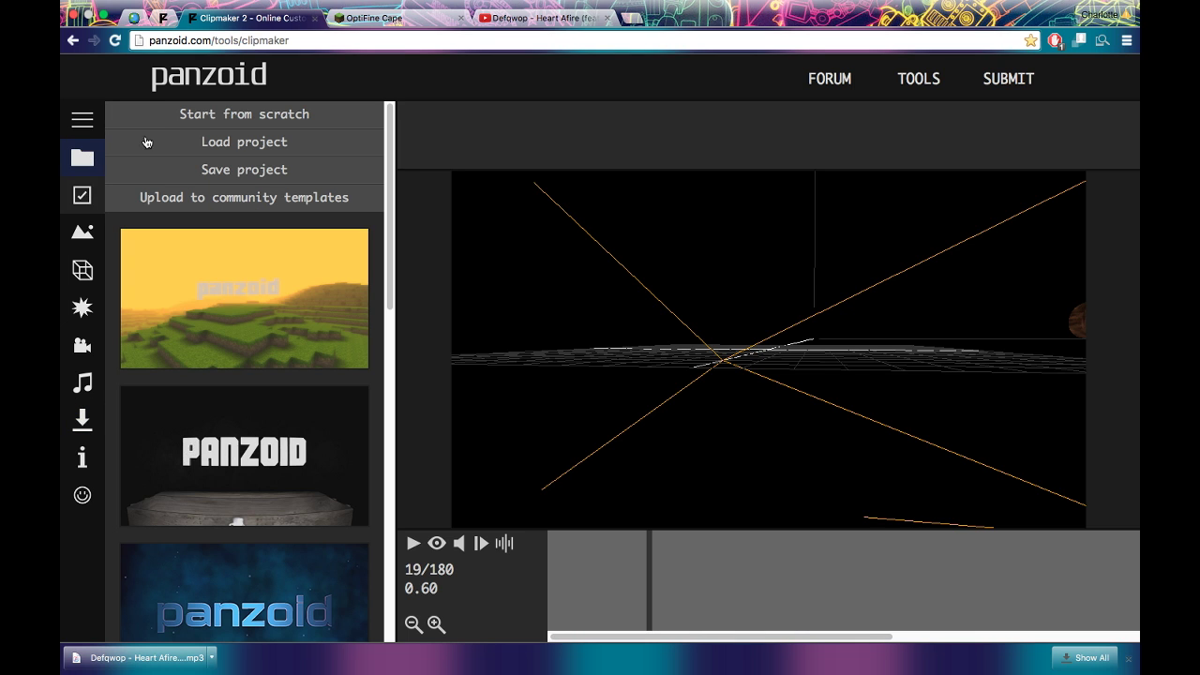
{"action": "left_click", "coordinate": [81, 420]}
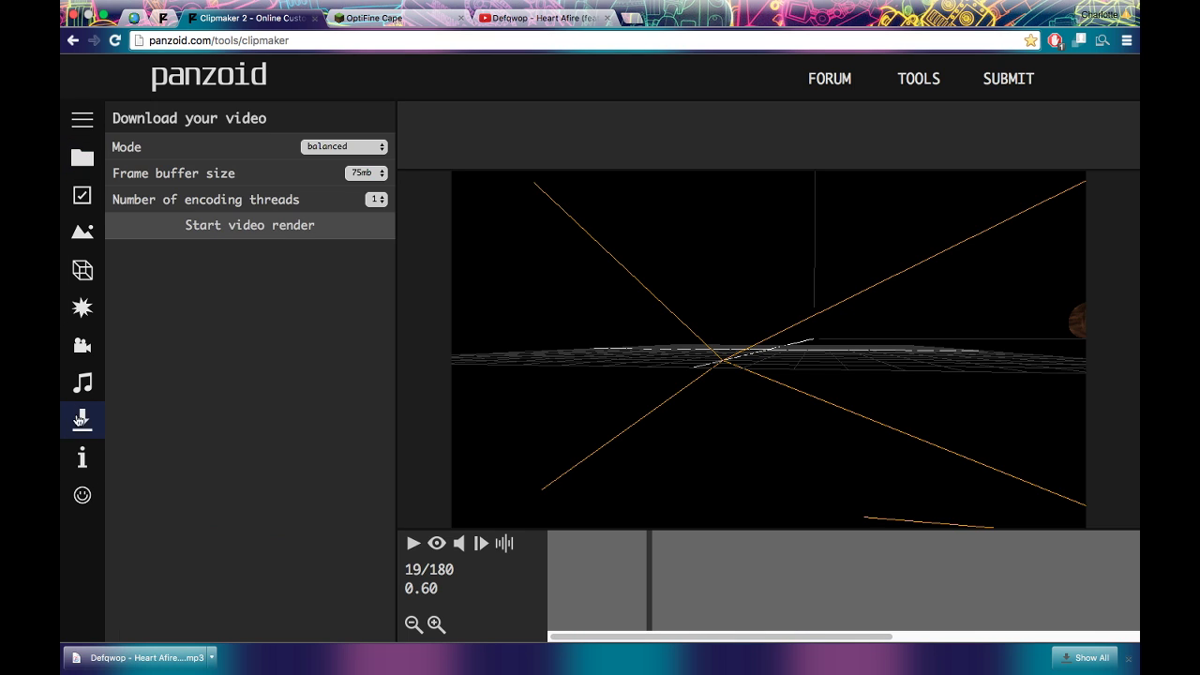
{"action": "left_click", "coordinate": [289, 226]}
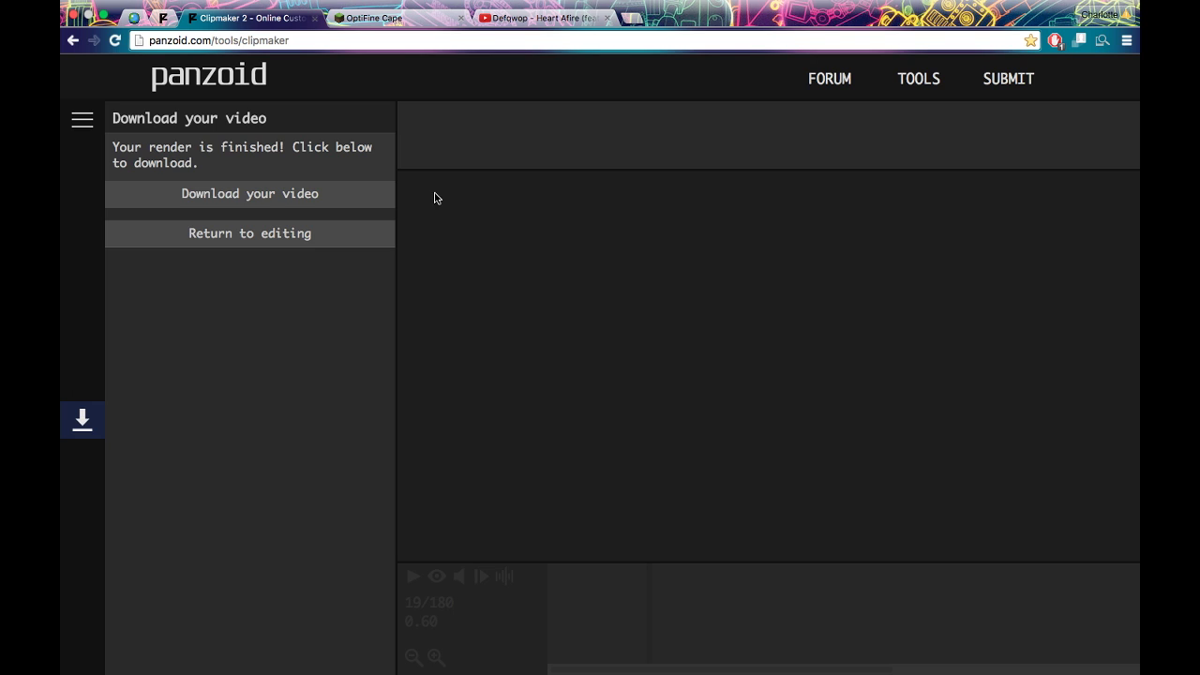
Download the rendered intro video file, clipmaker (9).mp4.
{"action": "left_click", "coordinate": [265, 195]}
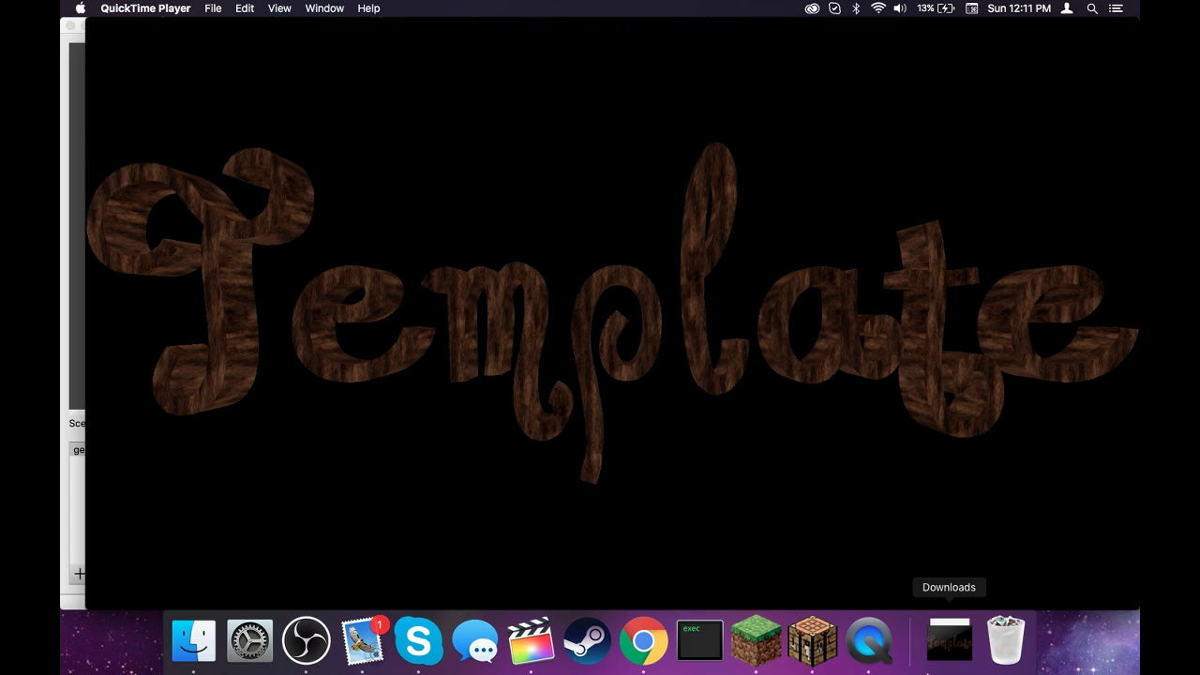
Close the download tab, return to editing, and open the project and template options.
{"action": "left_click", "coordinate": [643, 641]}
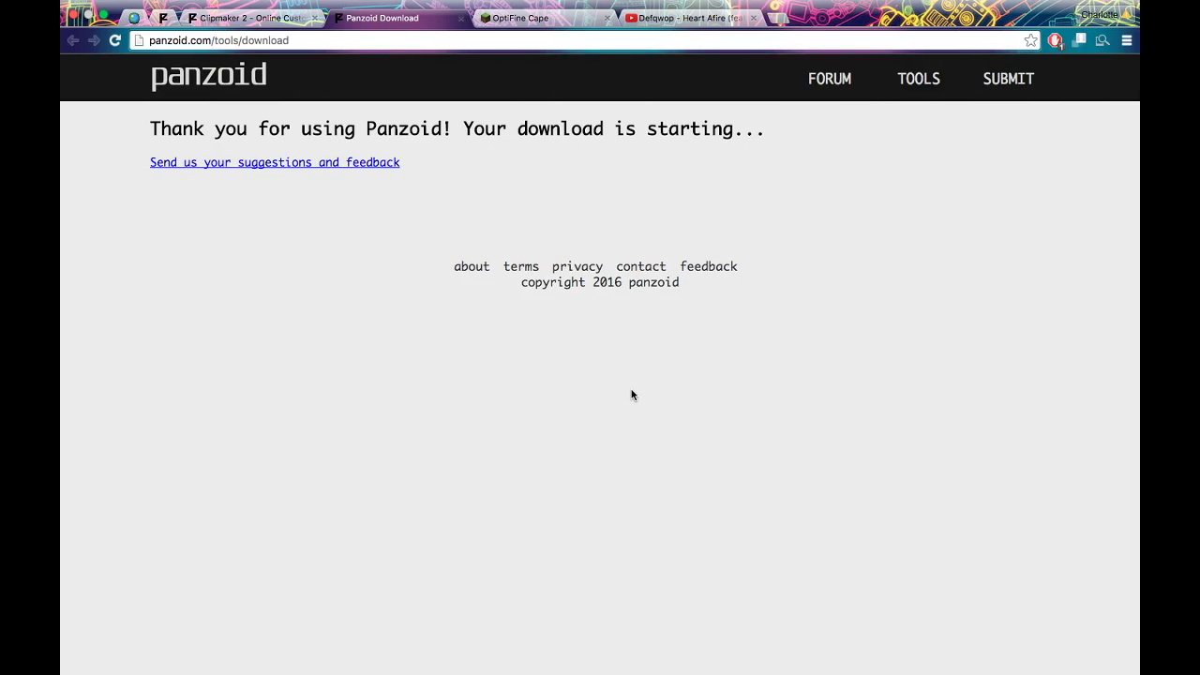
{"action": "left_click", "coordinate": [460, 18]}
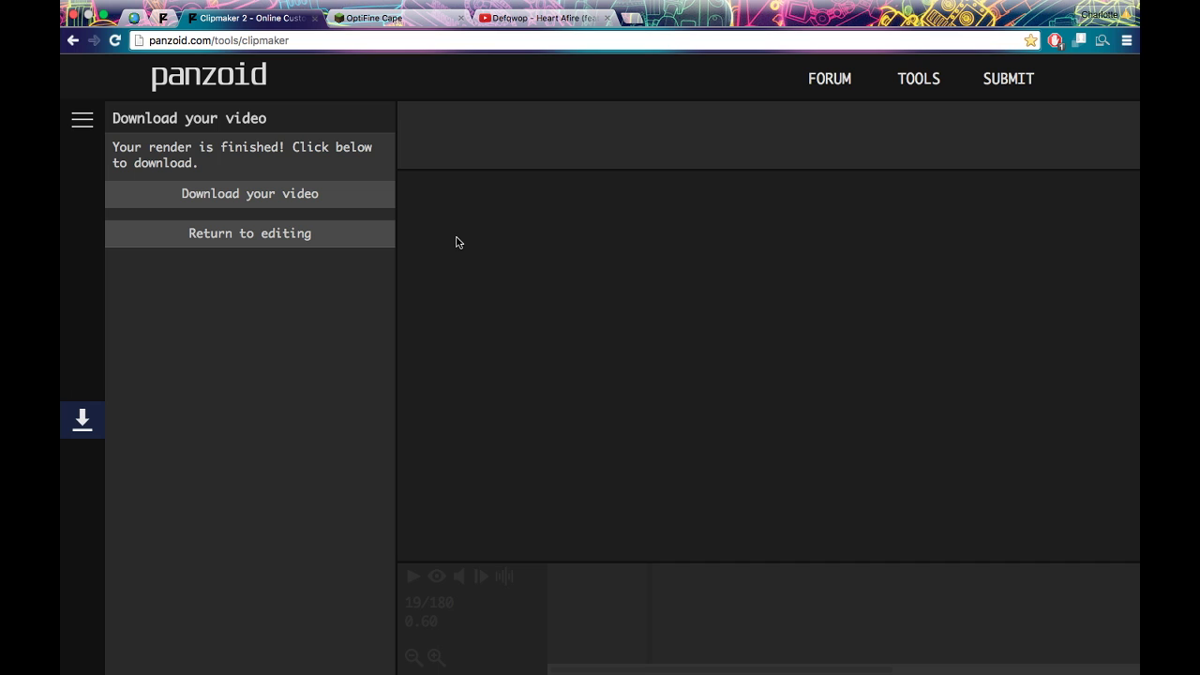
{"action": "left_click", "coordinate": [307, 235]}
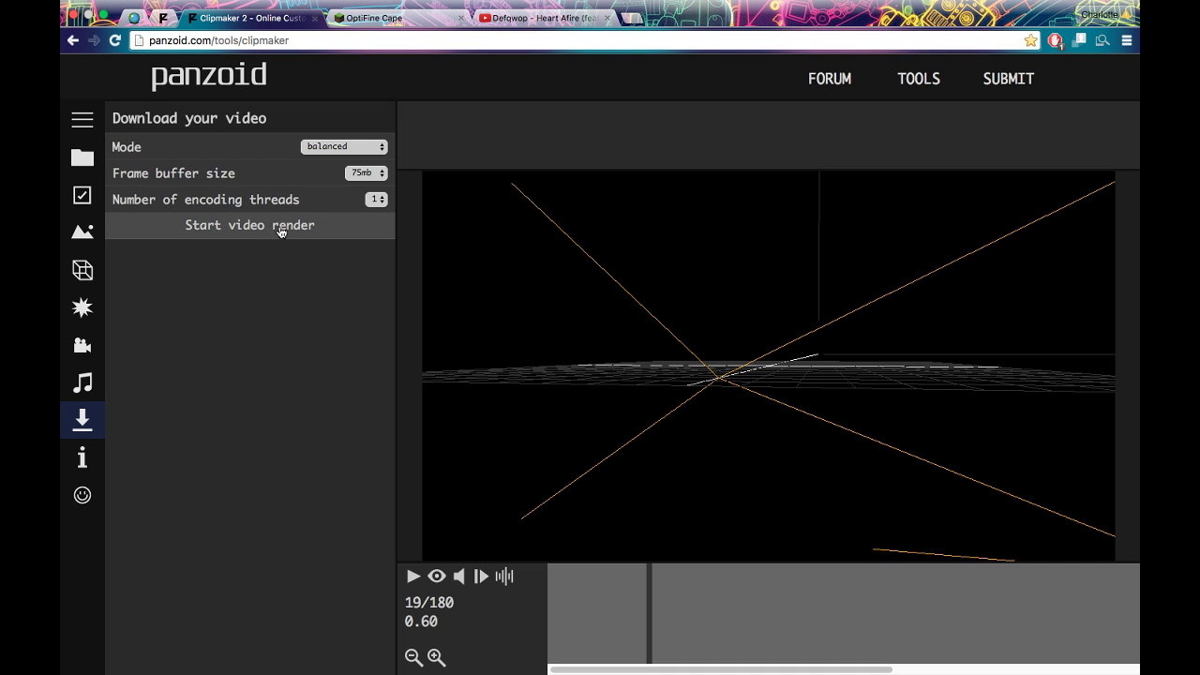
{"action": "left_click", "coordinate": [83, 158]}
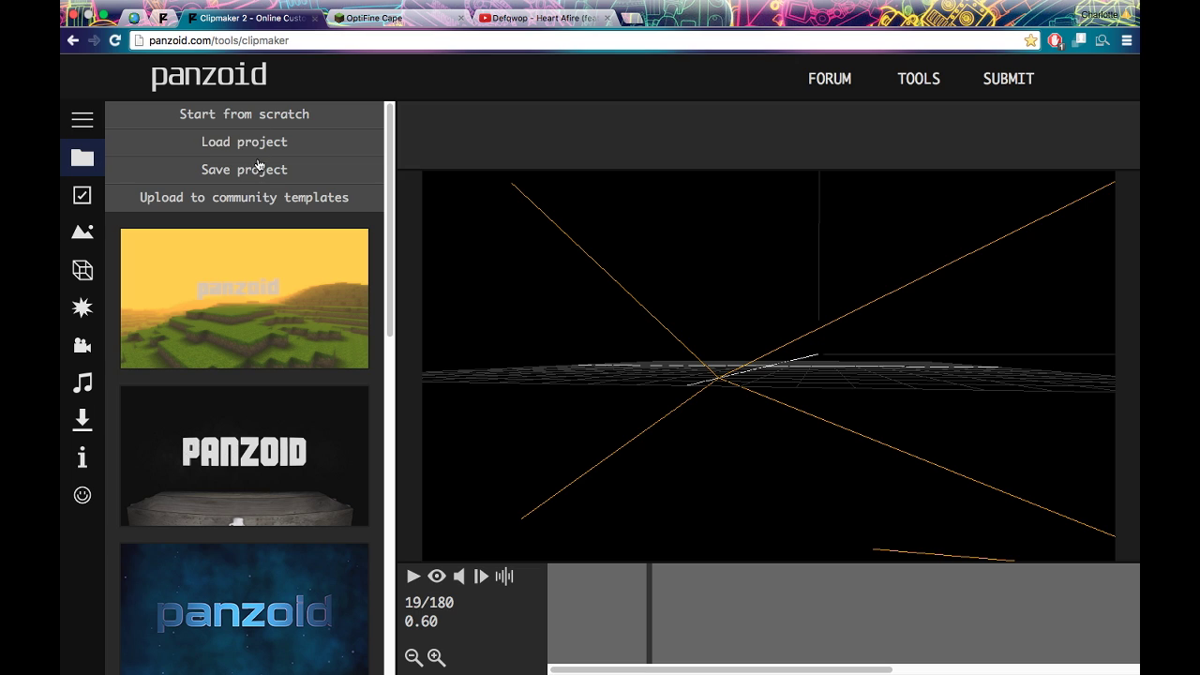
Title the community template 'Wooden Sync Intro', add a free-to-use description, and keep the upbeat category.
{"action": "left_click", "coordinate": [245, 195]}
{"action": "triple_click", "coordinate": [246, 231]}
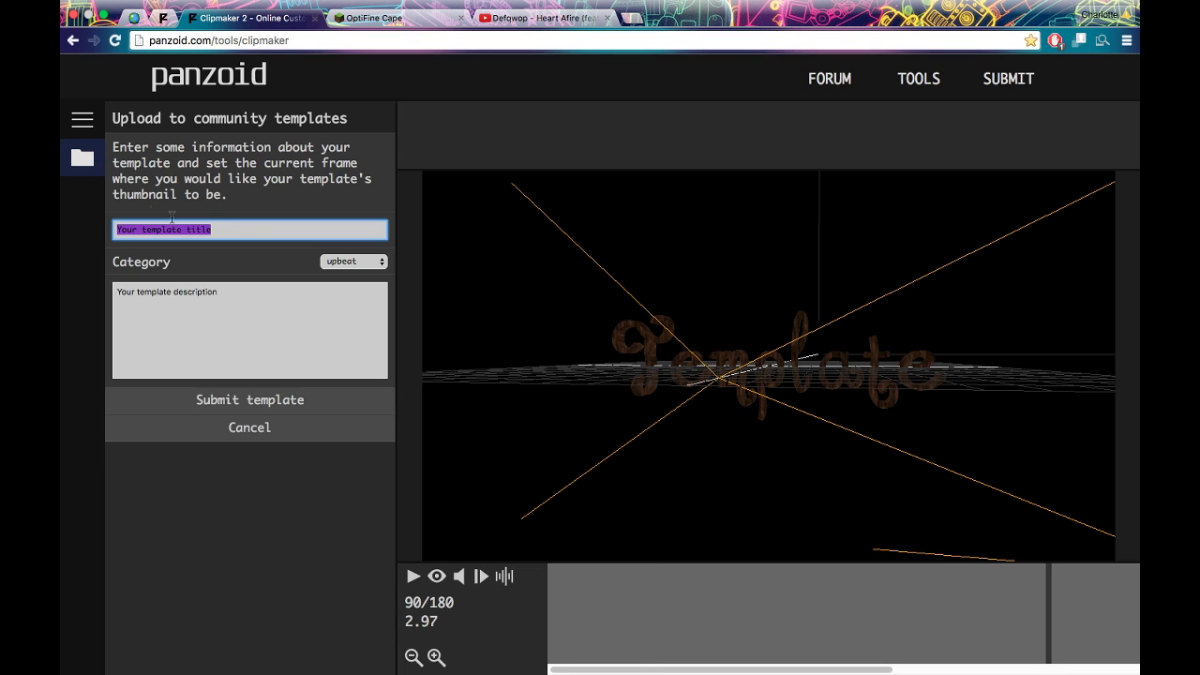
{"action": "type", "text": "Wooden"}
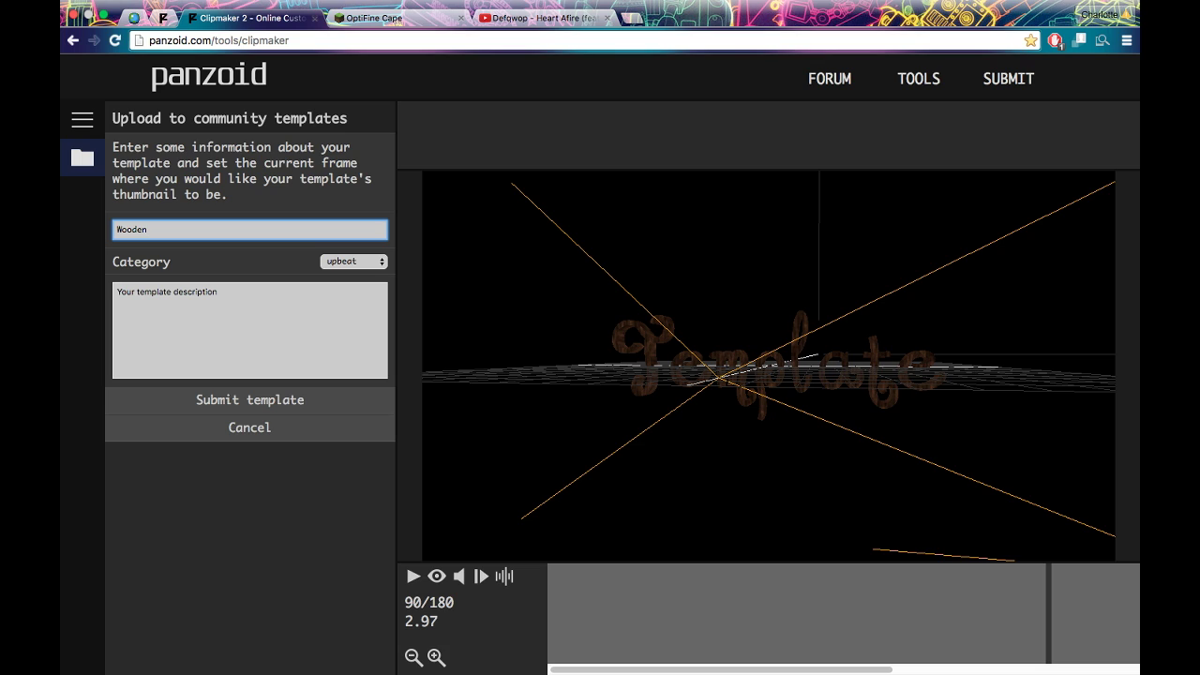
{"action": "type", "text": " Sync Intro"}
{"action": "triple_click", "coordinate": [269, 327]}
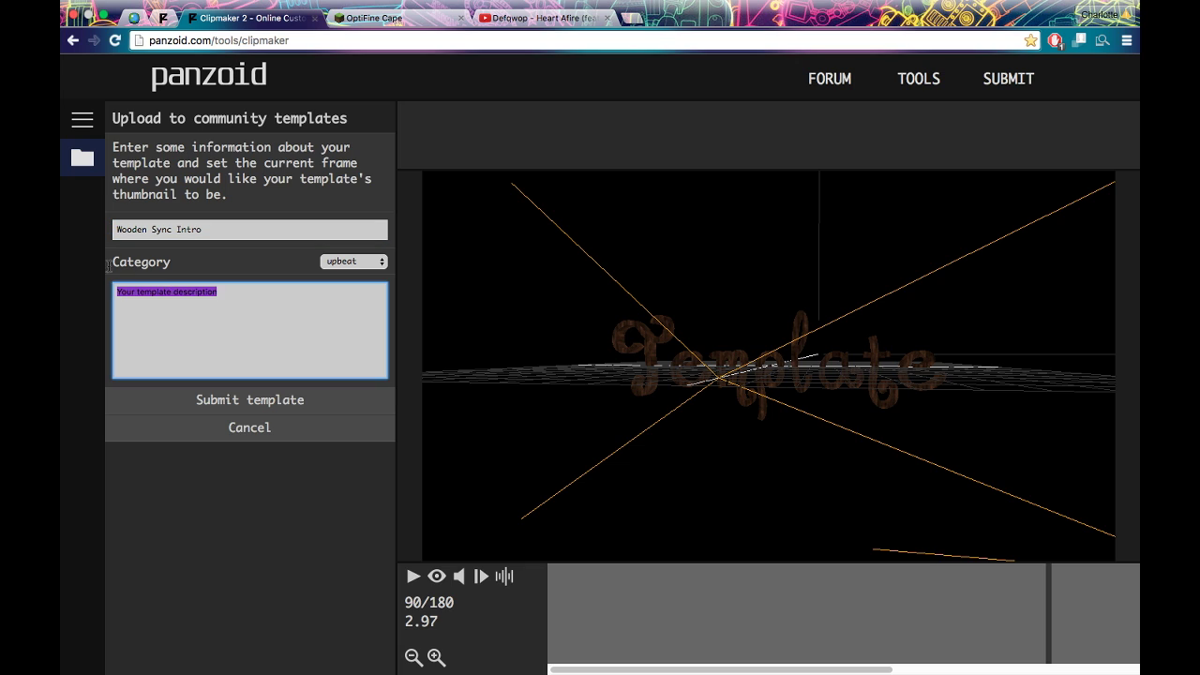
{"action": "type", "text": "Free"}
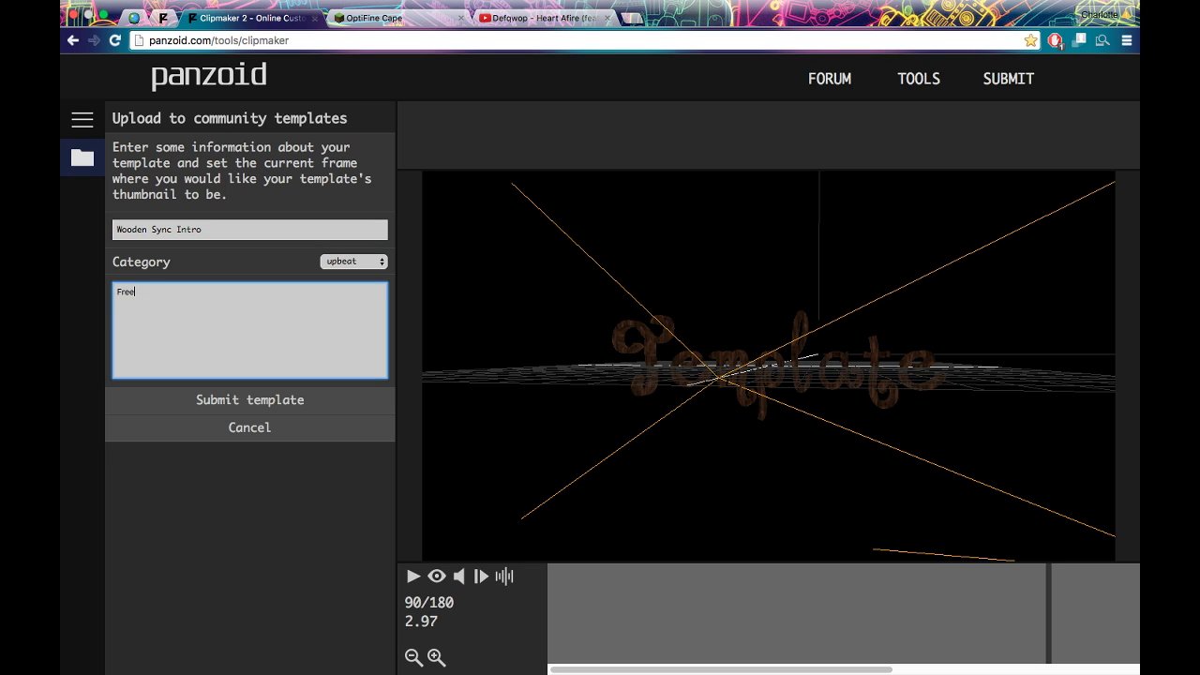
{"action": "type", "text": " for u! My channel id XigXag GFX Check me out!"}
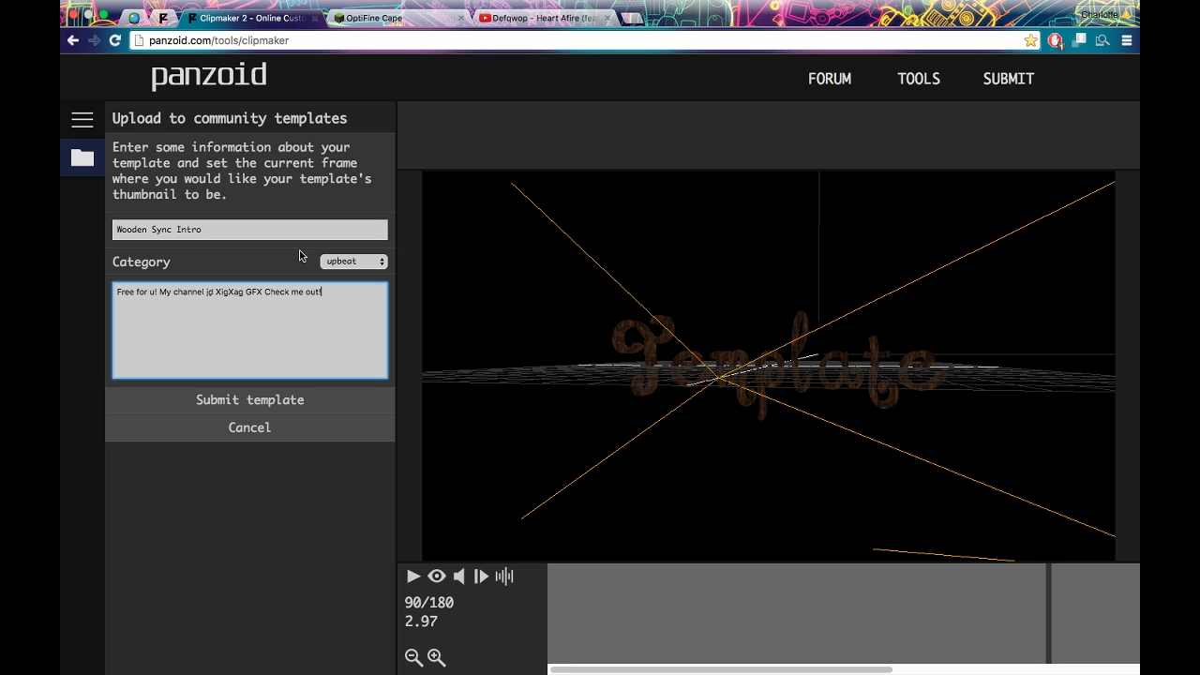
{"action": "left_click", "coordinate": [339, 261]}
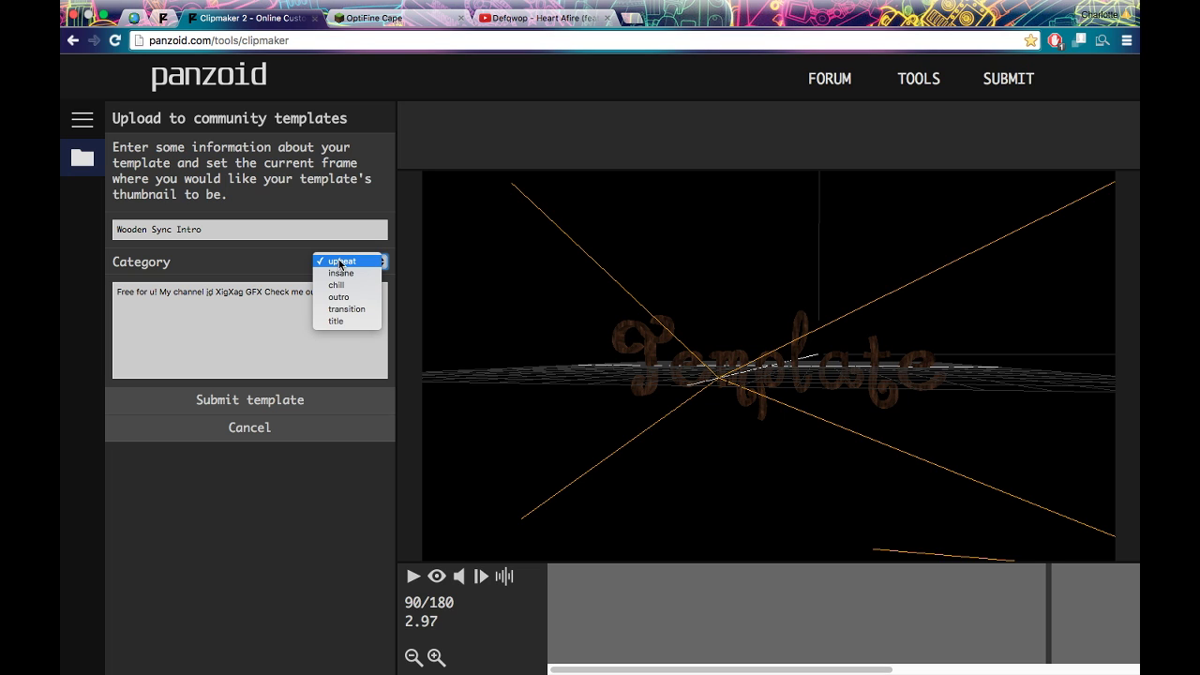
{"action": "left_click", "coordinate": [338, 261]}
Submit the Wooden Sync Intro template for community upload.
{"action": "left_click", "coordinate": [310, 408]}
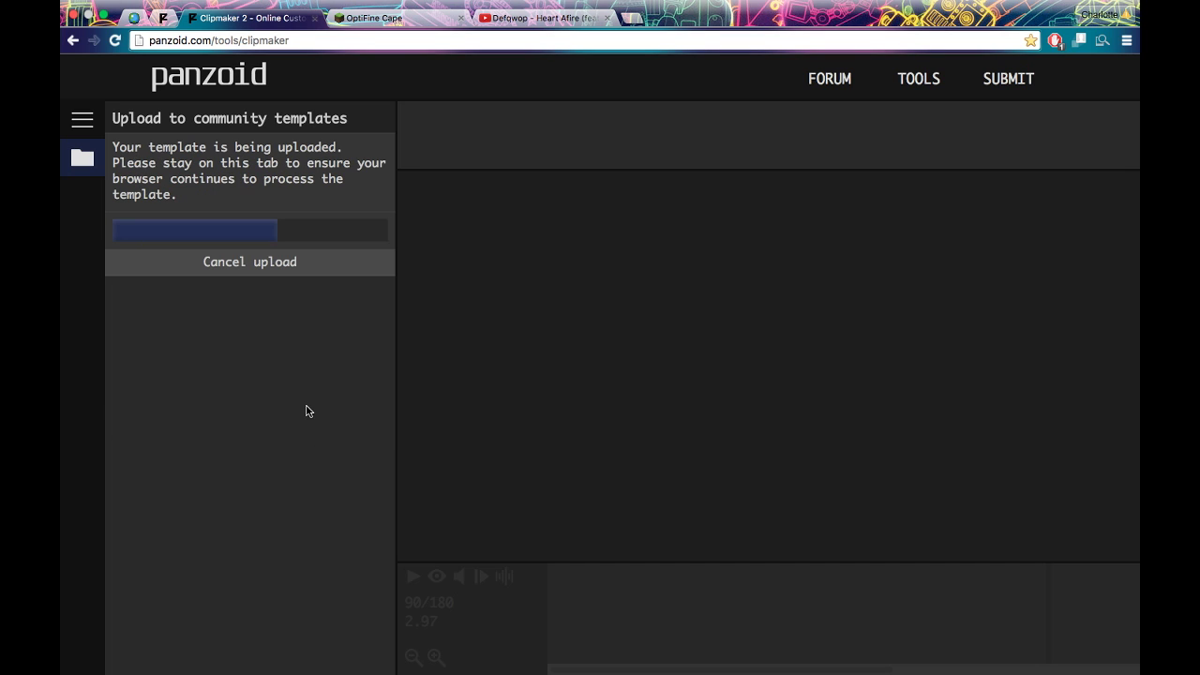